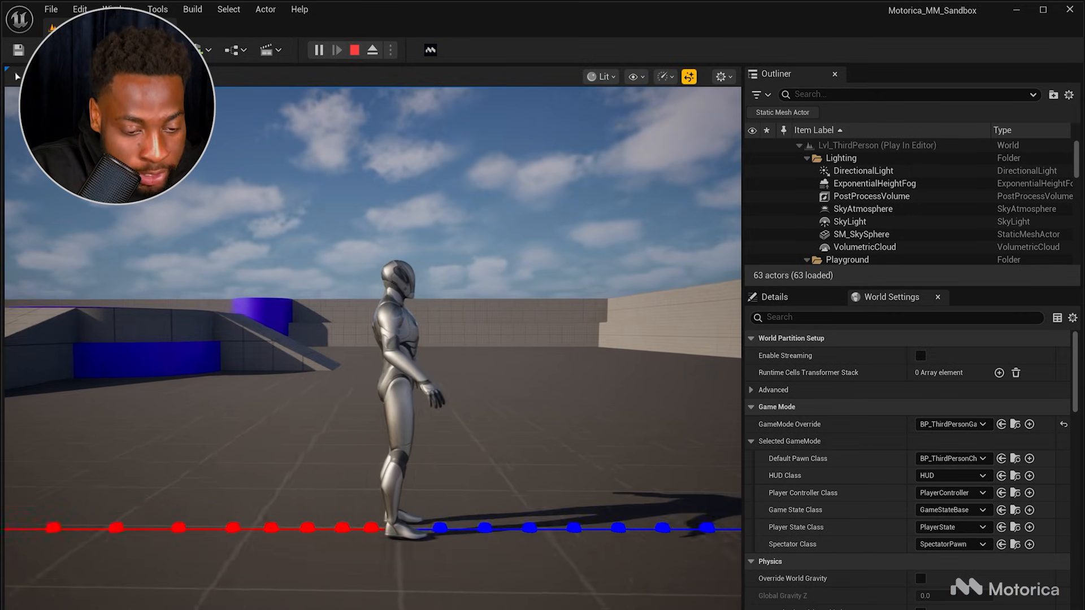
Step: Walk the character around the level in play mode to preview its motion, then stop the play session
key("a")
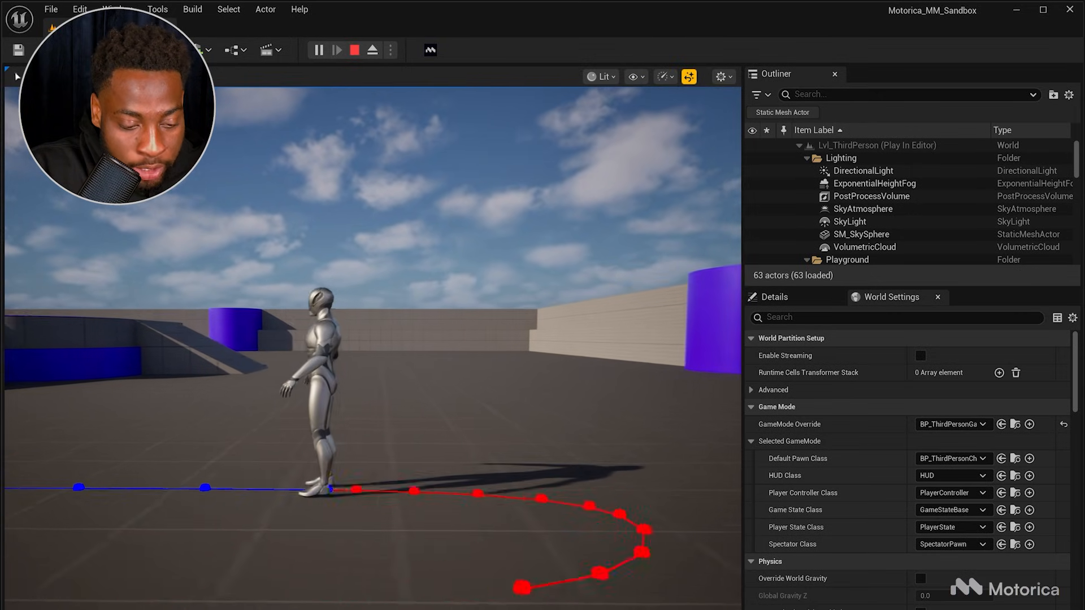
key("s")
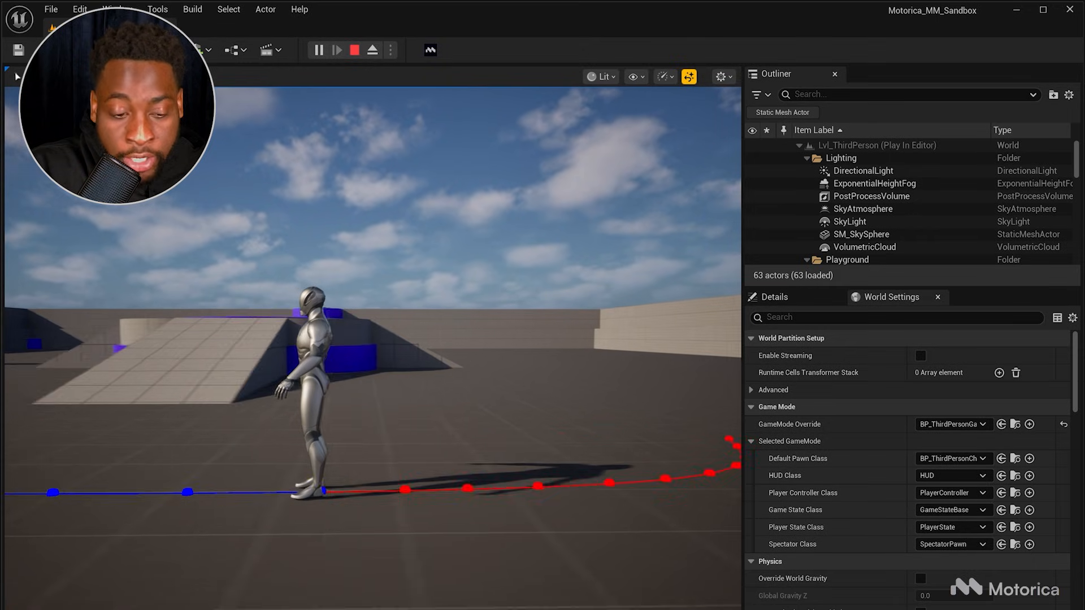
key("d")
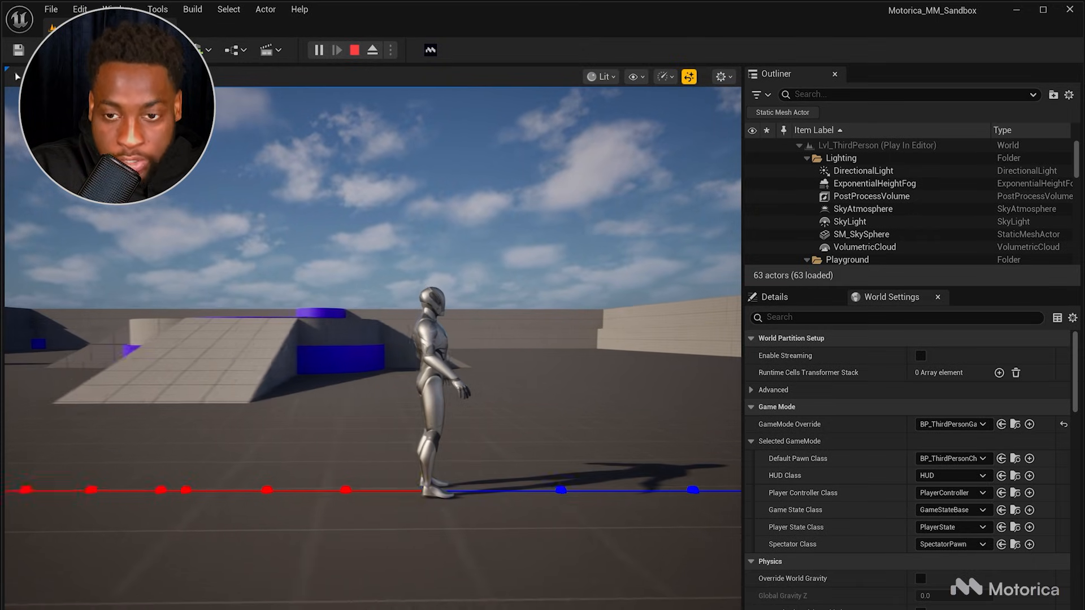
key("w")
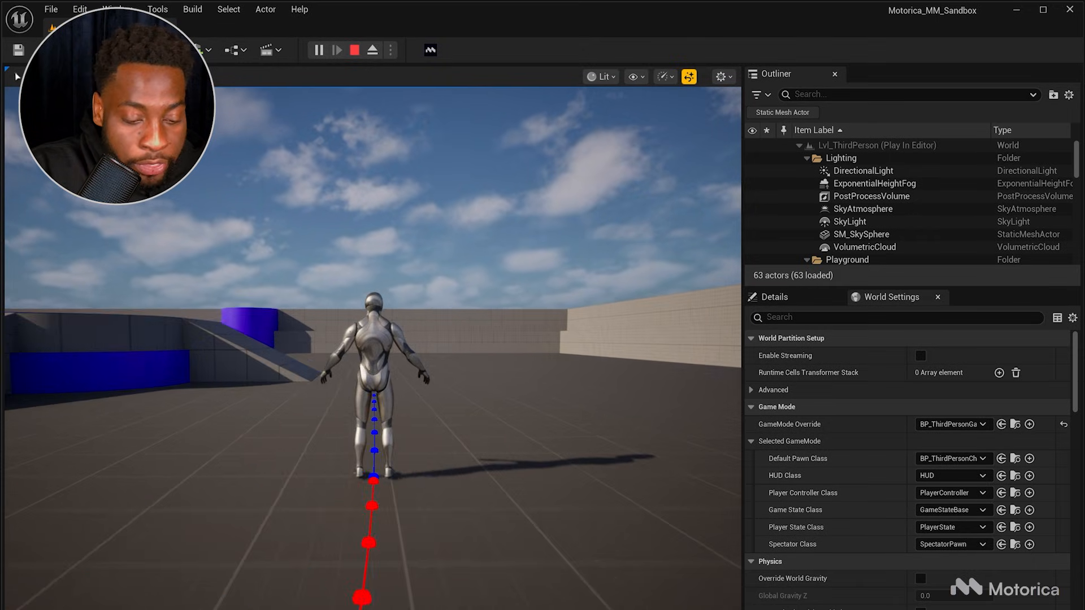
key("d")
key("s")
key("a")
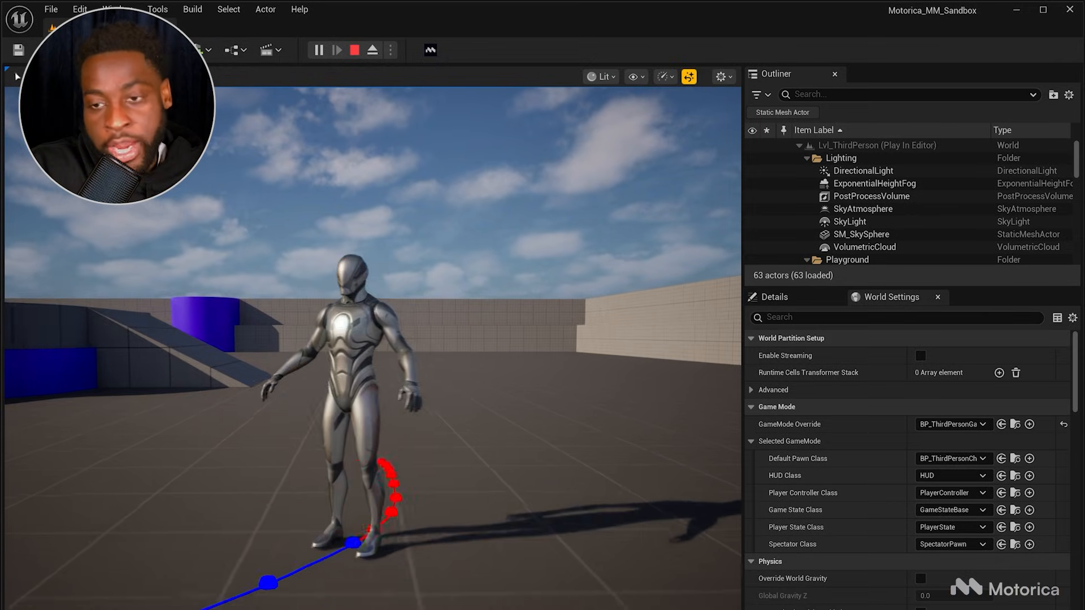
key("d")
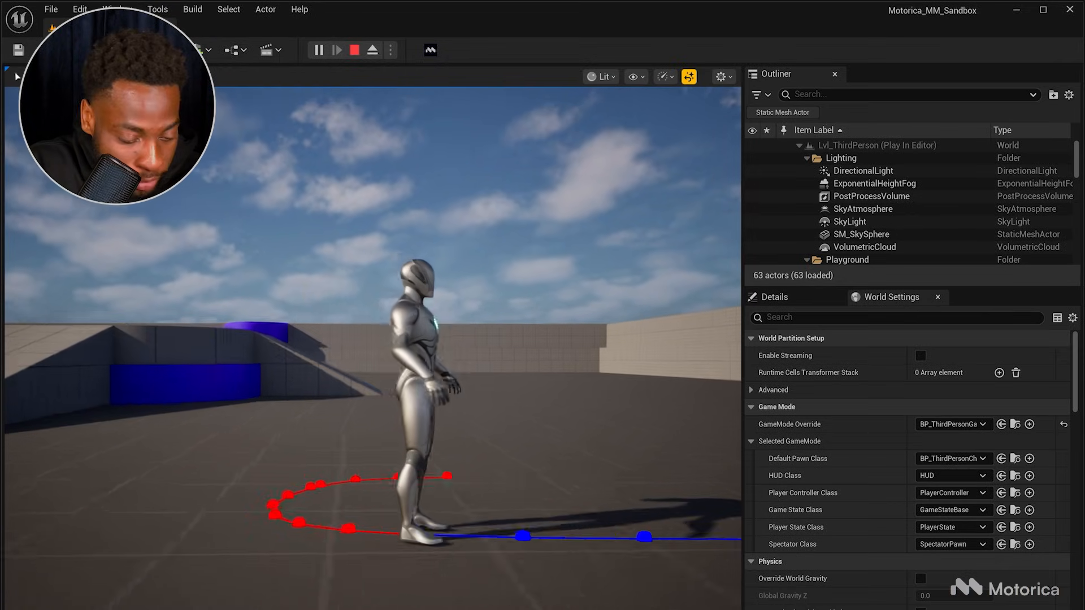
key("Escape")
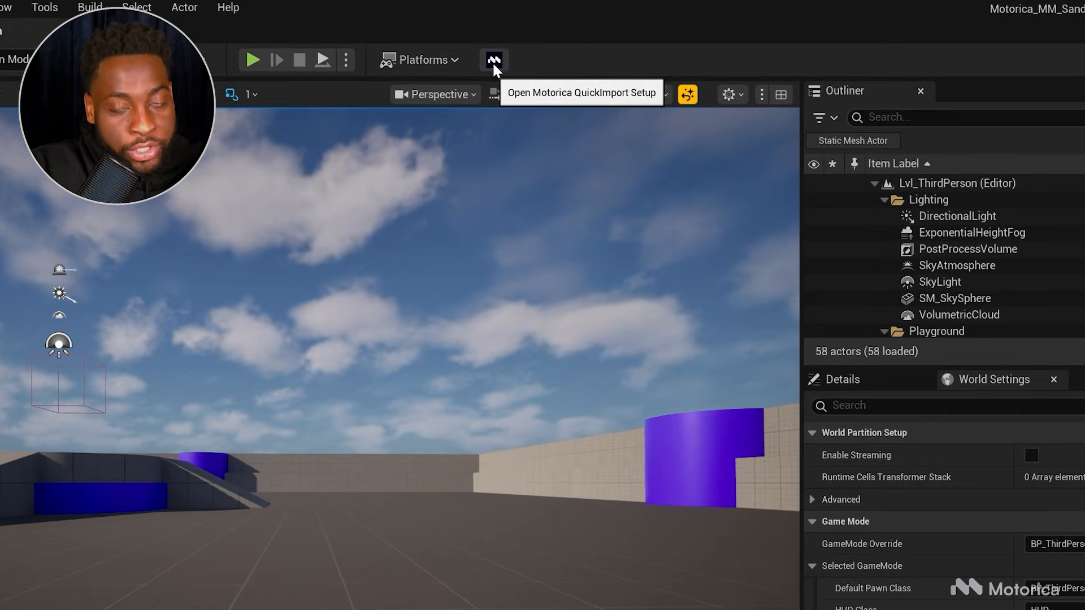
Step: Open the Motorica QuickImport Setup and browse to the Tutorial Dataset folder of extracted animations
left_click(495, 60)
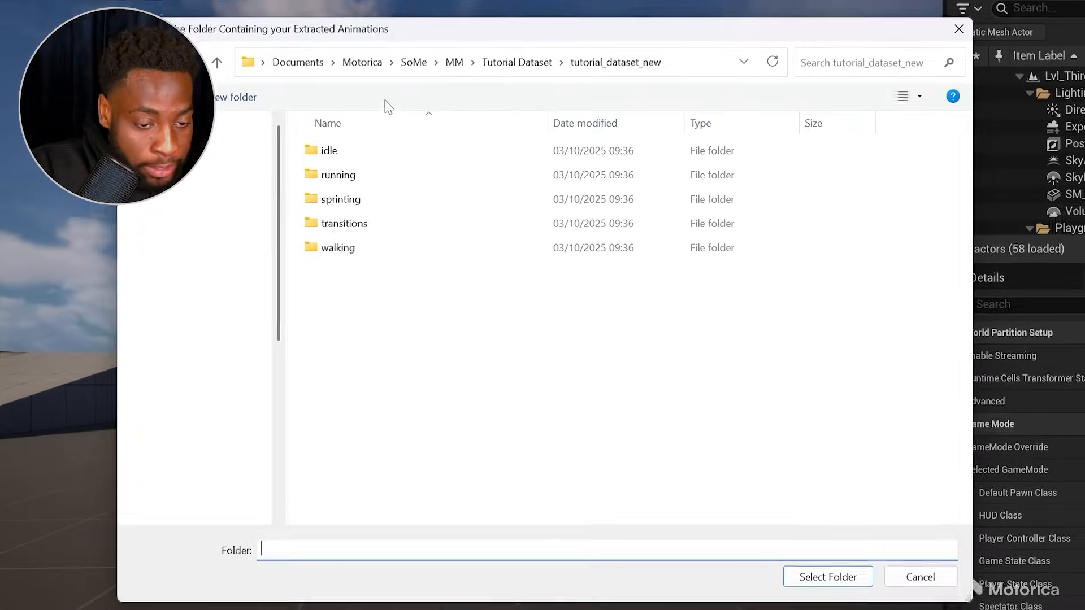
left_click(537, 70)
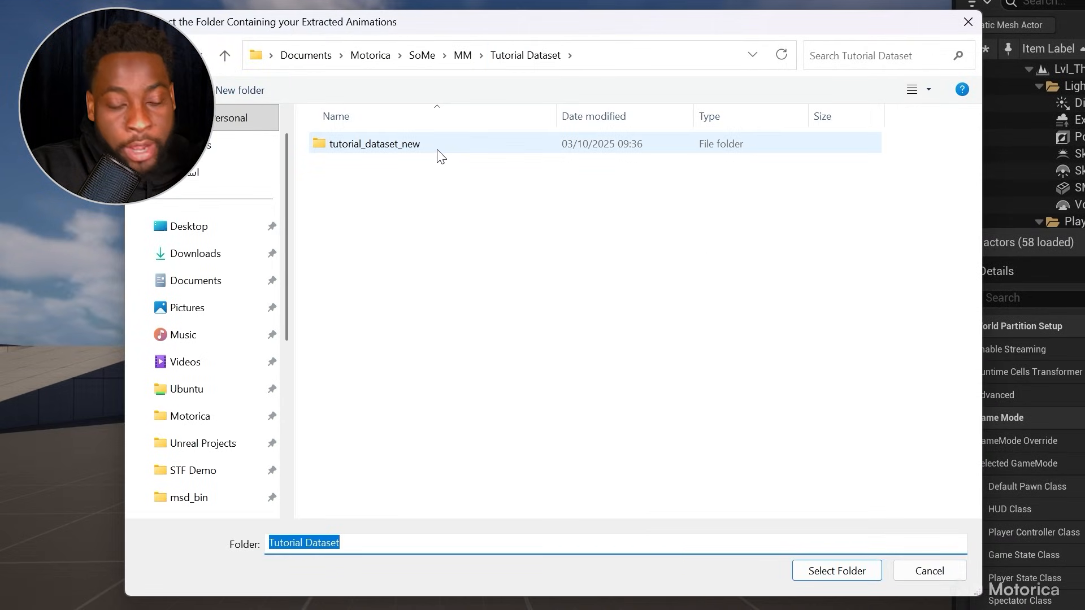
left_click(440, 188)
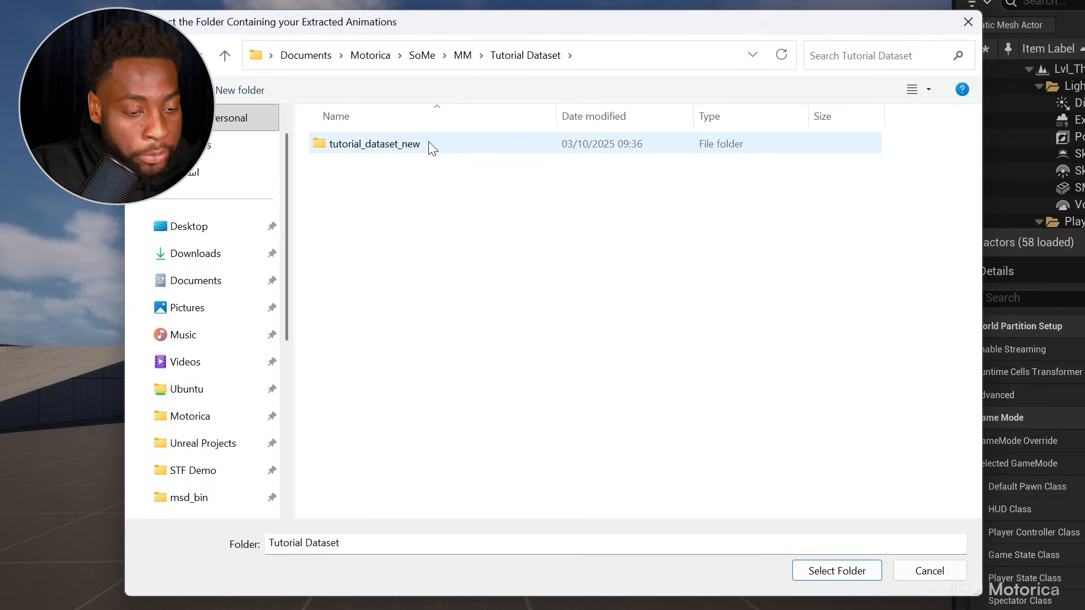
left_click(415, 148)
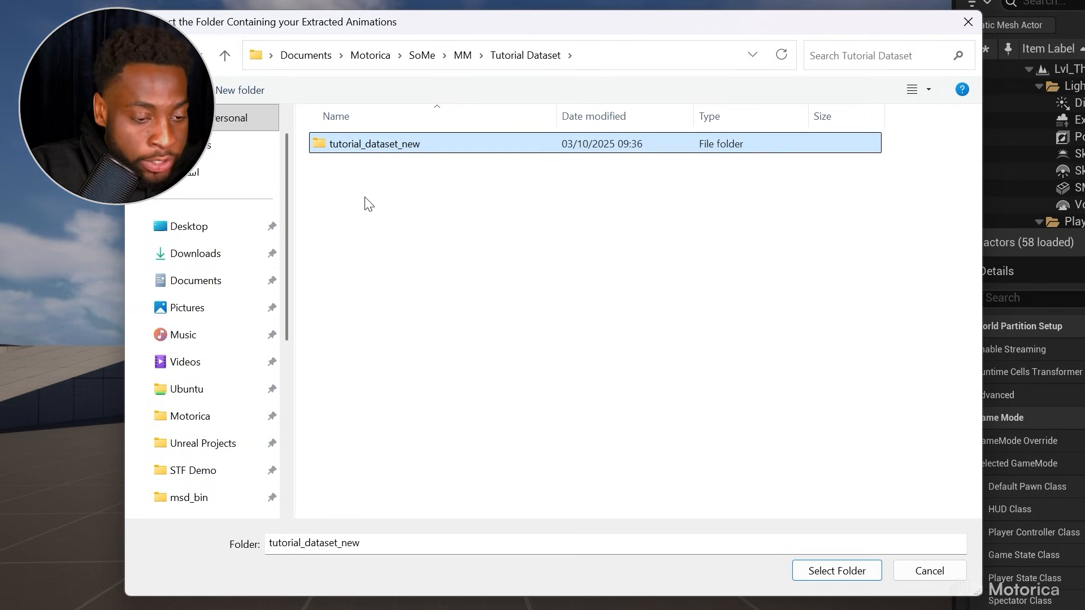
Step: Browse the tutorial_dataset_new subfolders, opening running and forward
double_click(363, 150)
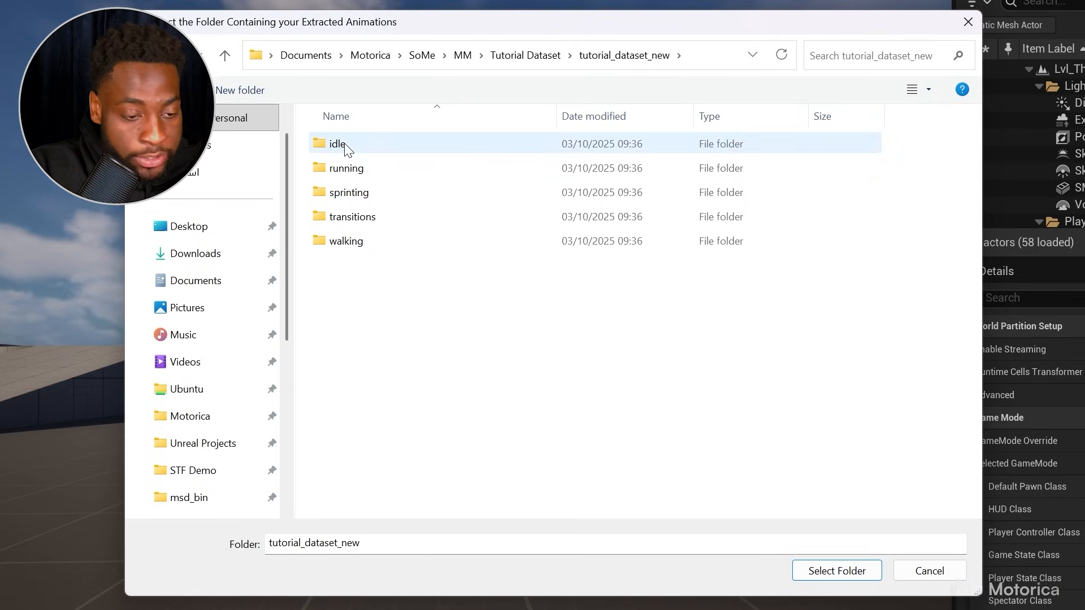
double_click(354, 169)
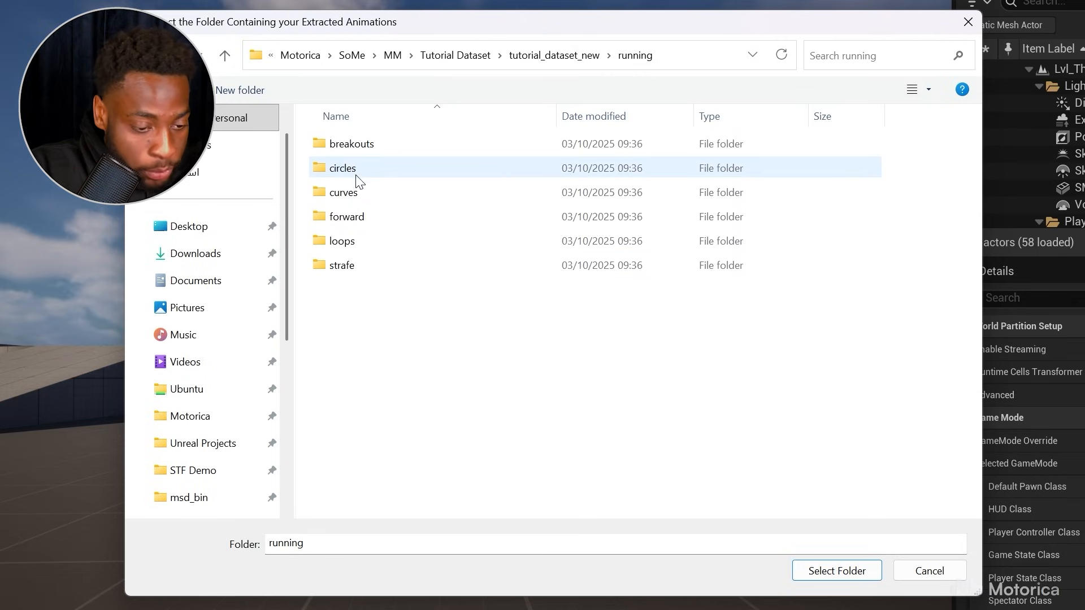
double_click(363, 215)
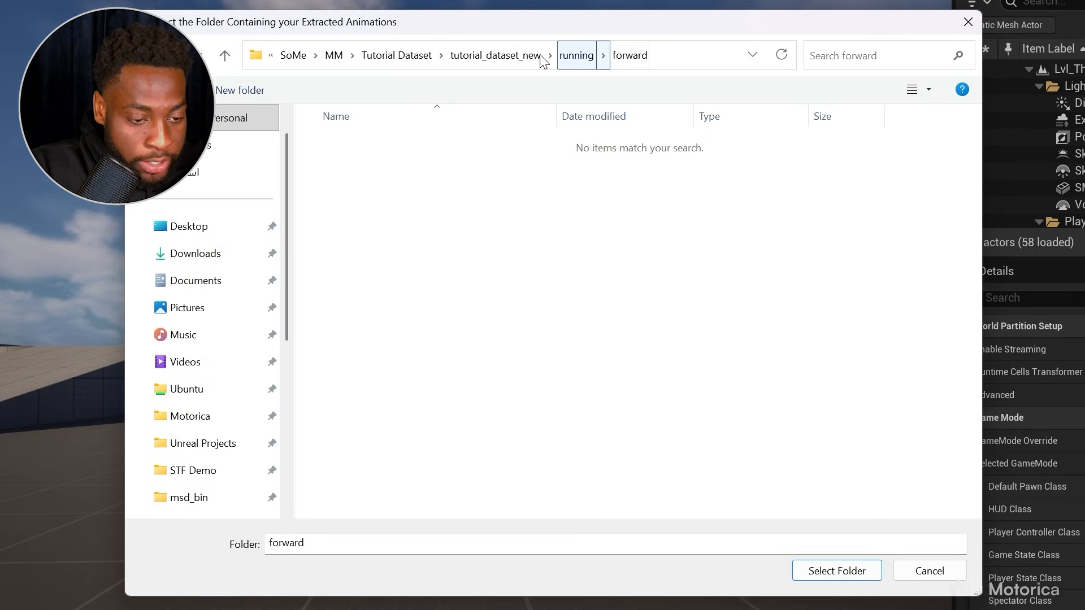
left_click(501, 56)
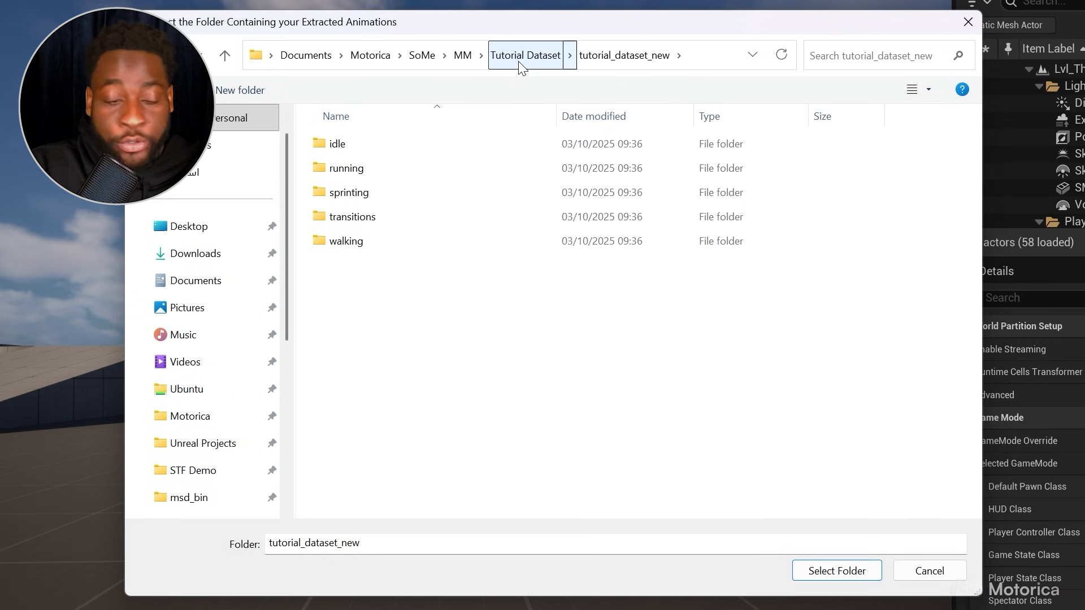
Step: Select the tutorial_dataset_new folder as the folder containing the extracted animations
left_click(526, 57)
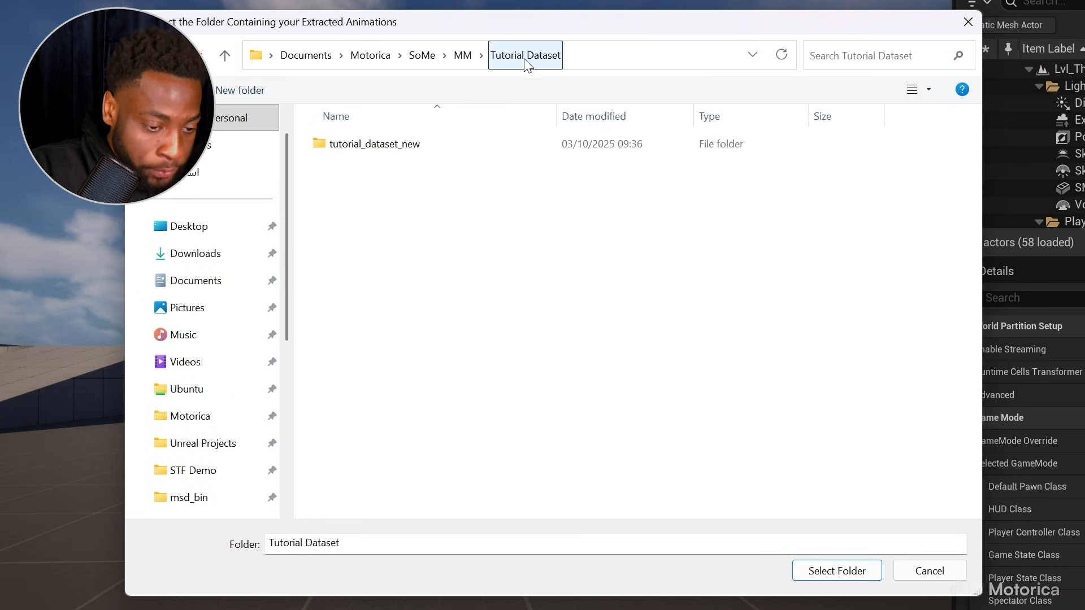
left_click(395, 146)
left_click(838, 572)
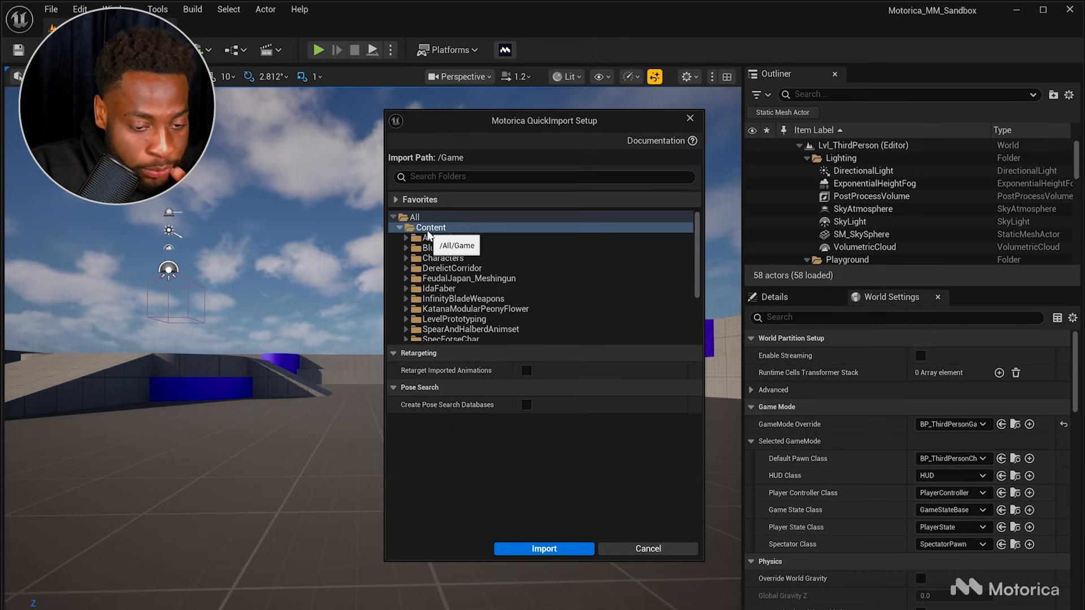
Step: Create a new folder named TutorialDataset under Content as the import path
right_click(428, 229)
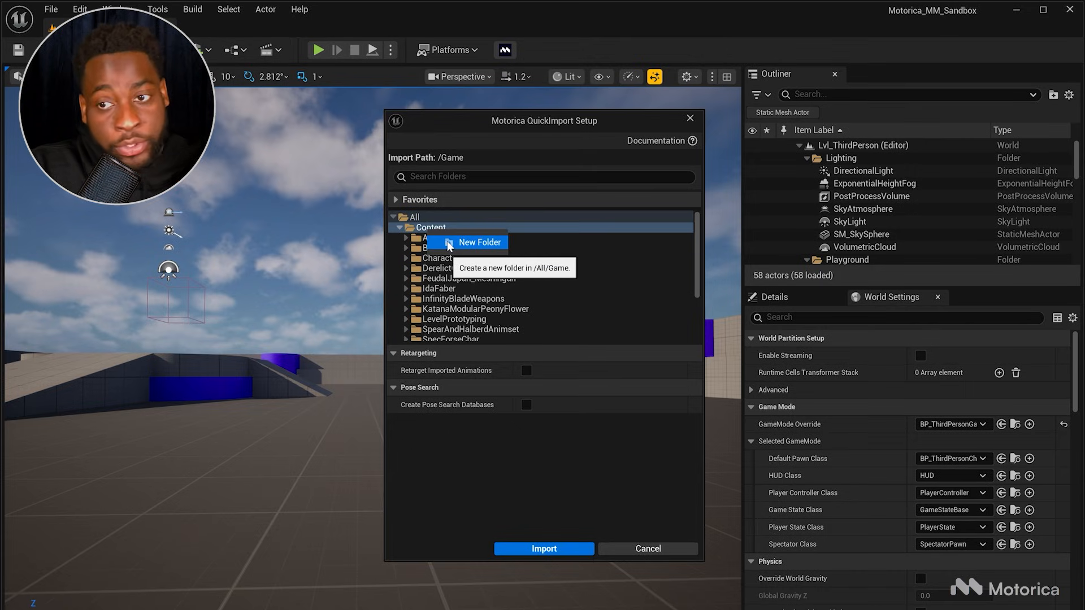
left_click(448, 242)
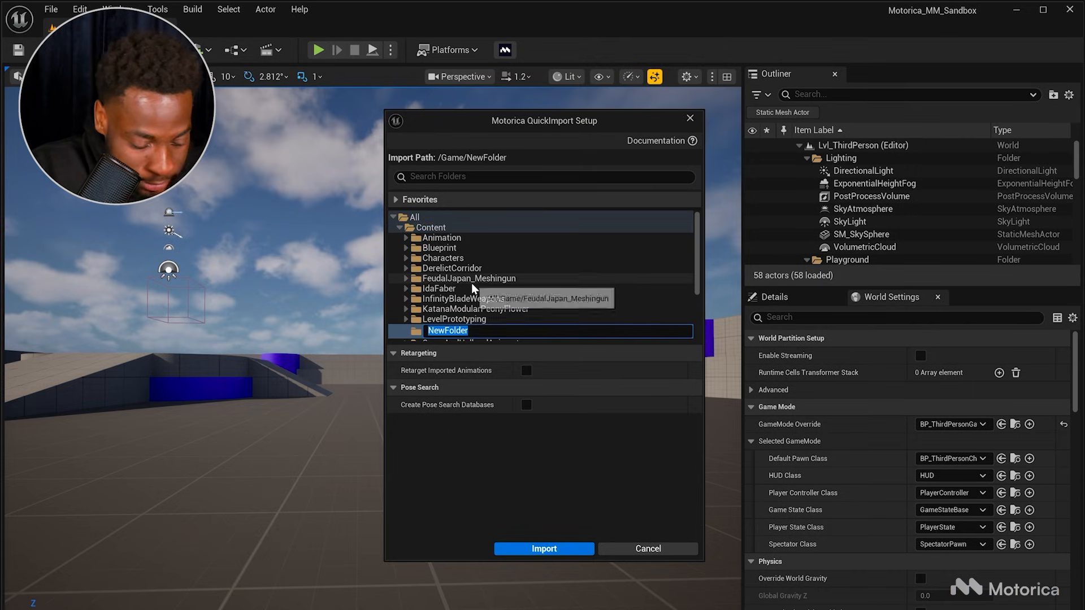
type("Tu")
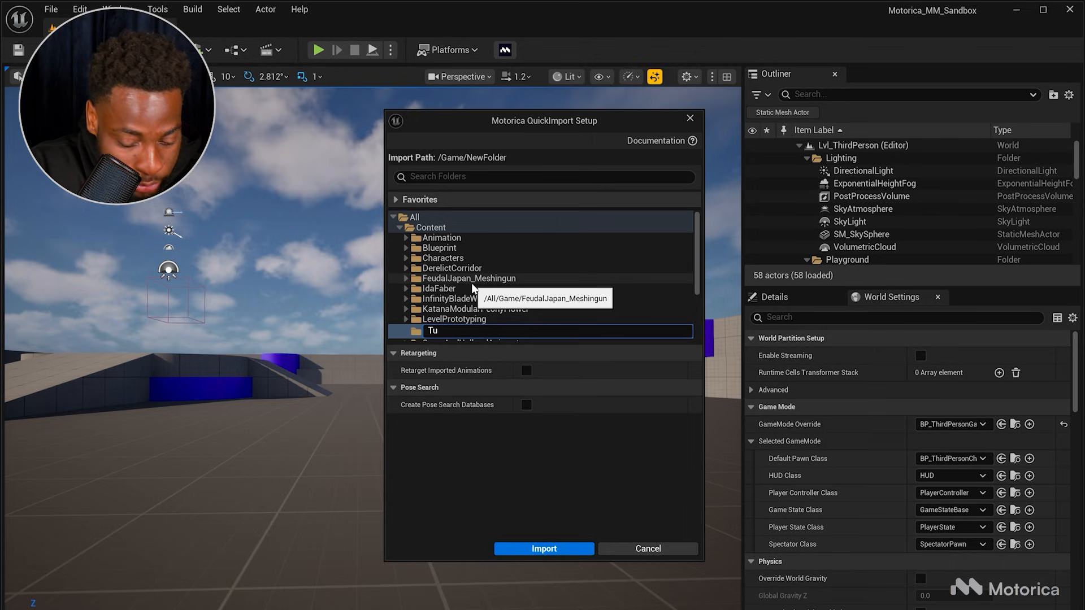
type("torialDataset")
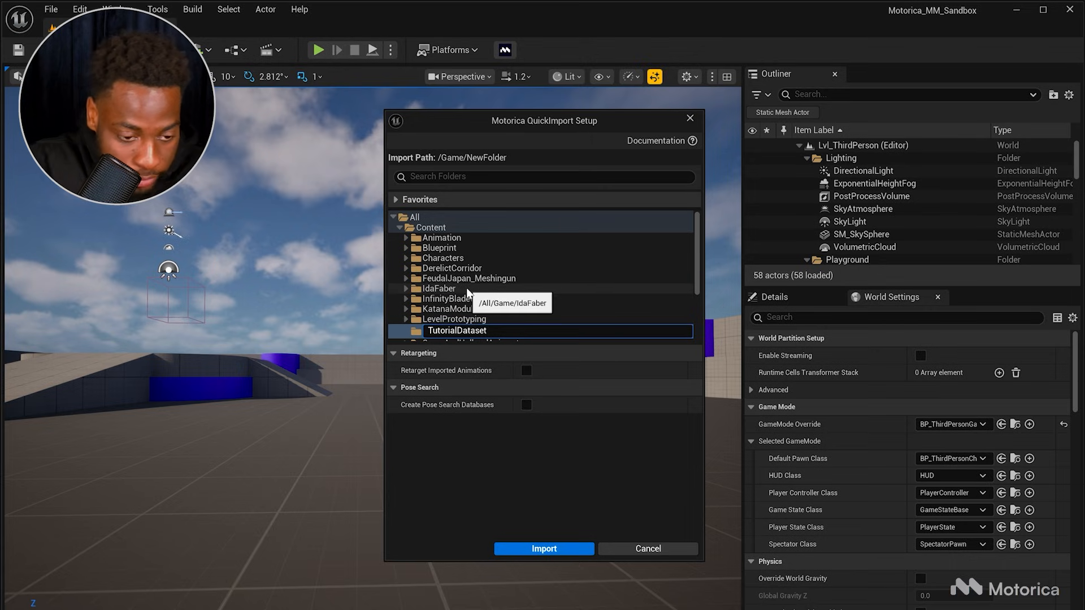
key("Return")
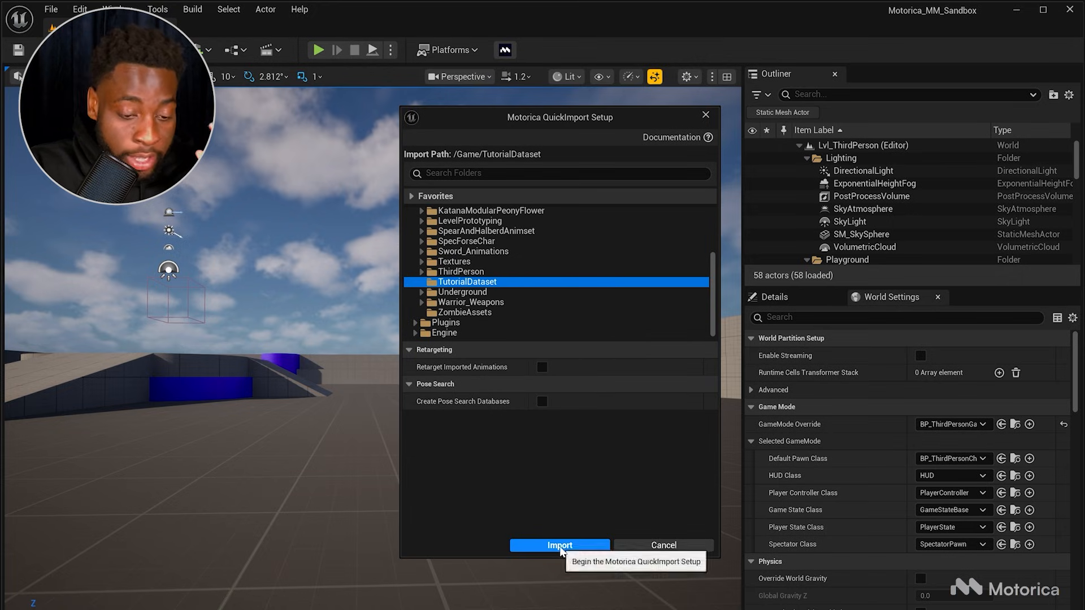
Step: Enable retargeting of imported animations and set the IK Retargeter to RTG_Motorica_Manny
left_click(542, 368)
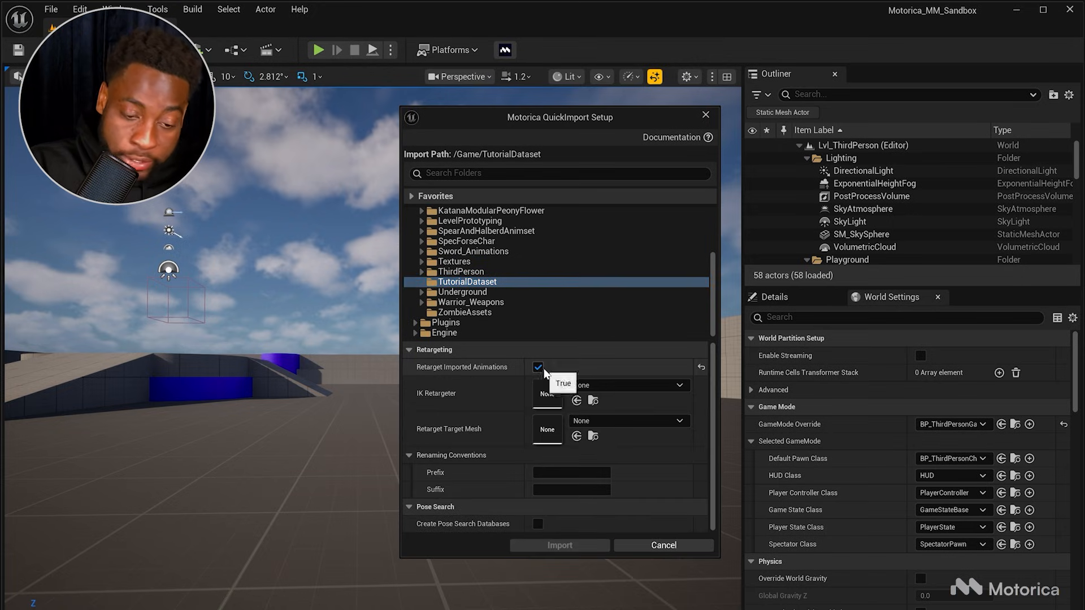
left_click(587, 386)
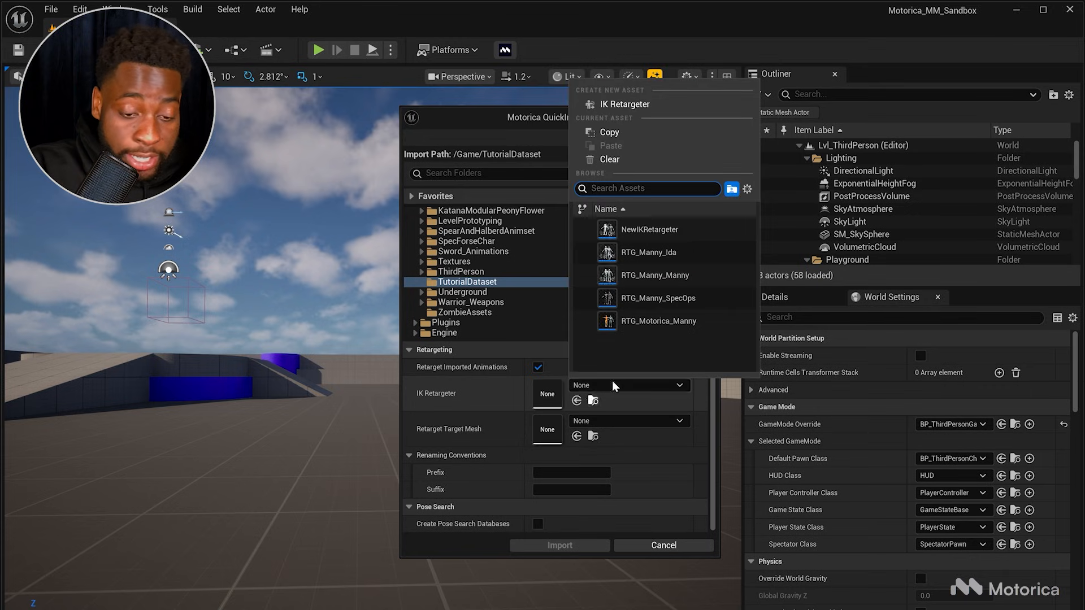
left_click(629, 326)
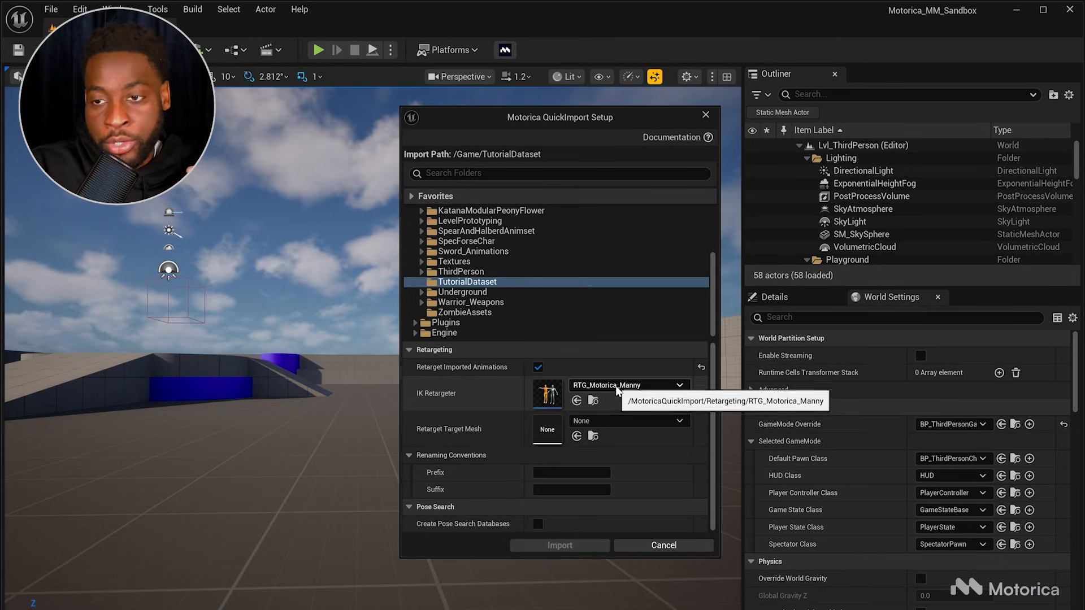
Step: Search for manny and set the retarget target mesh to SKM_Manny
left_click(589, 419)
type("manny")
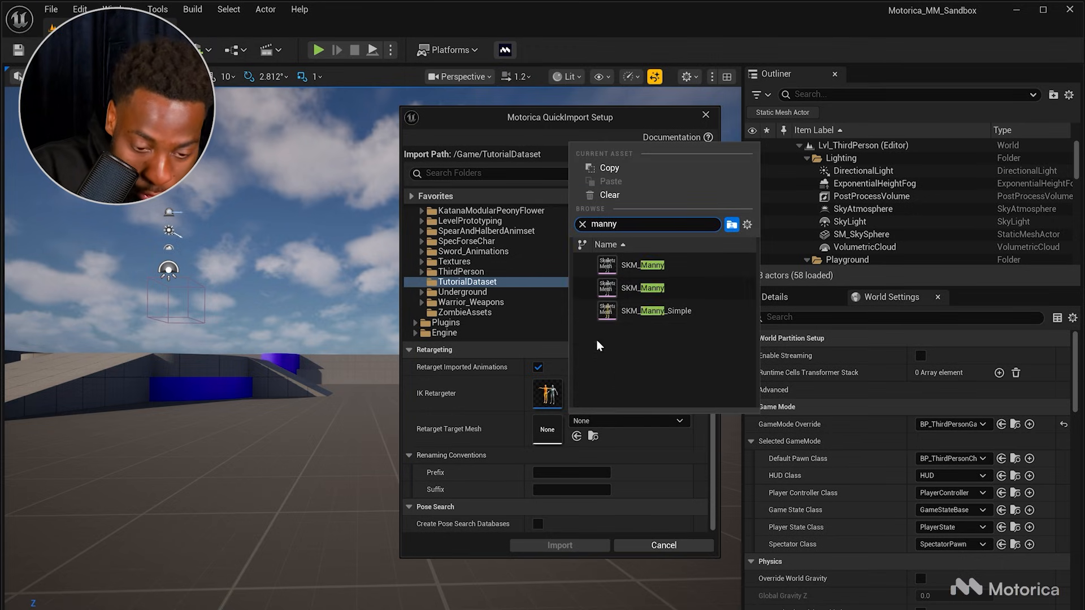
left_click(649, 264)
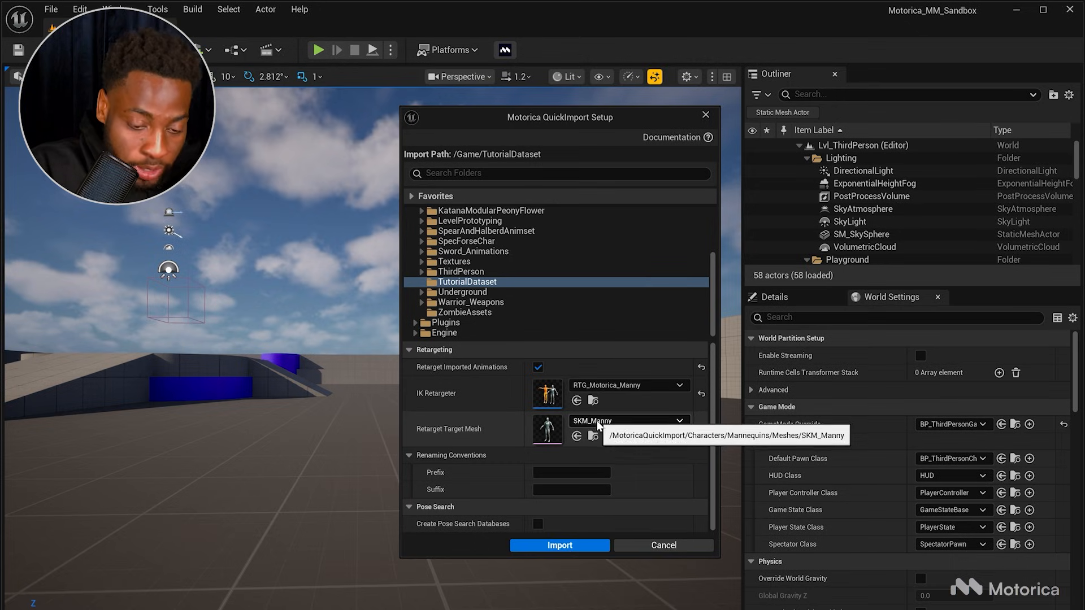
Step: Set the renaming suffix for imported animations to _UE5
left_click(570, 488)
type("_UE5")
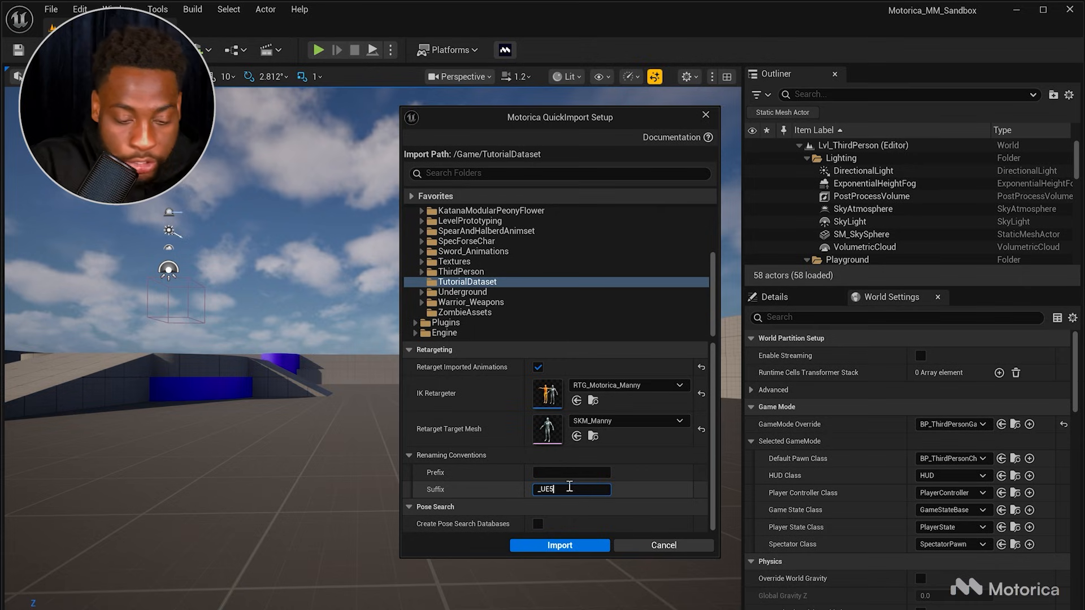
left_click(615, 503)
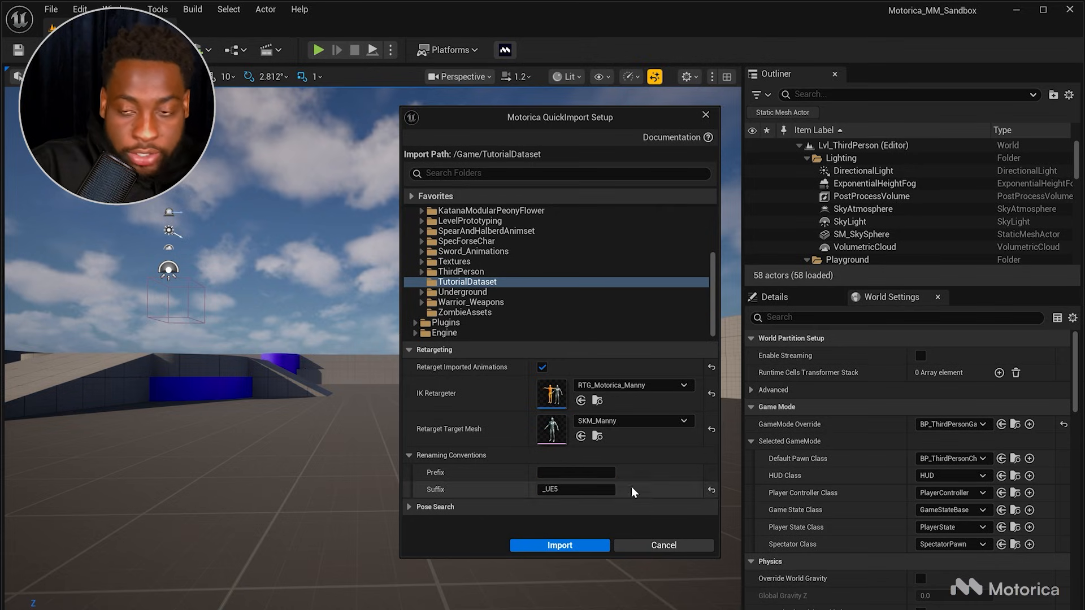
left_click(532, 507)
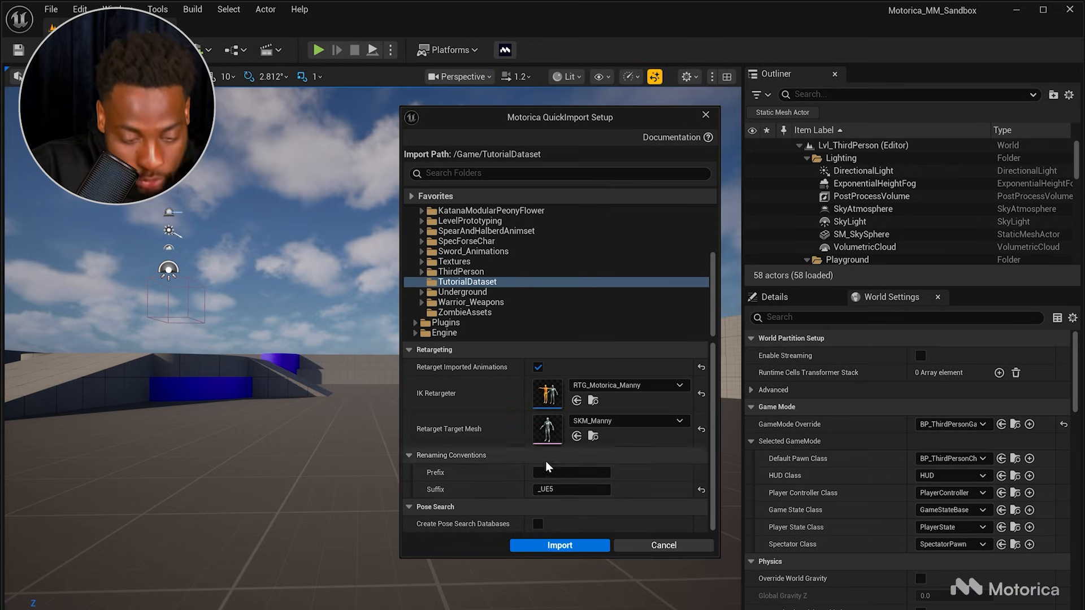
Step: Enable Create Pose Search Databases and scroll through the pose search options
left_click(538, 524)
scroll(473, 464, "down", 2)
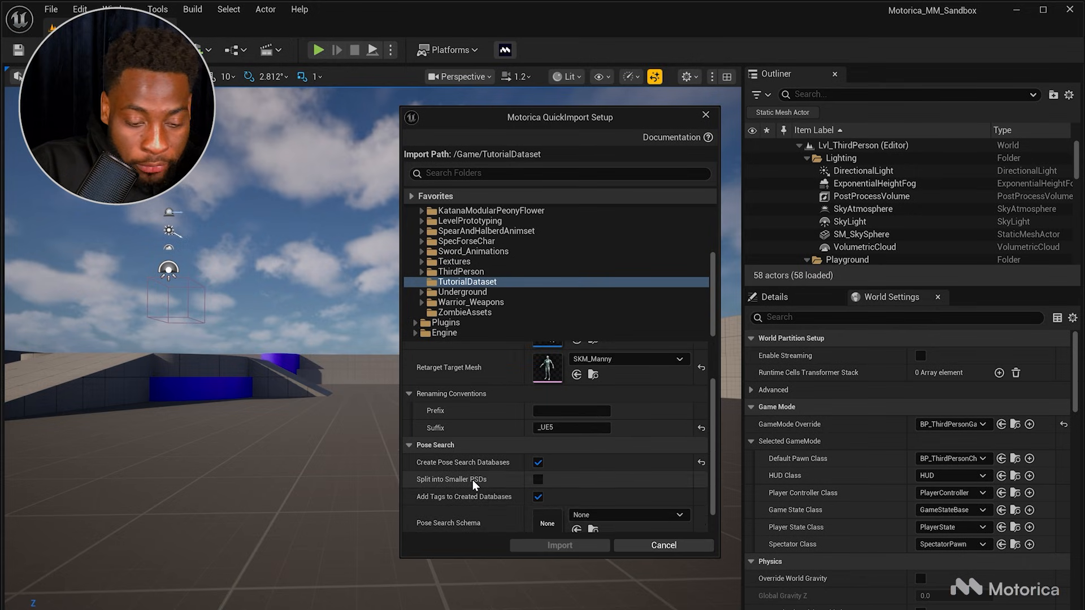
scroll(473, 479, "down", 1)
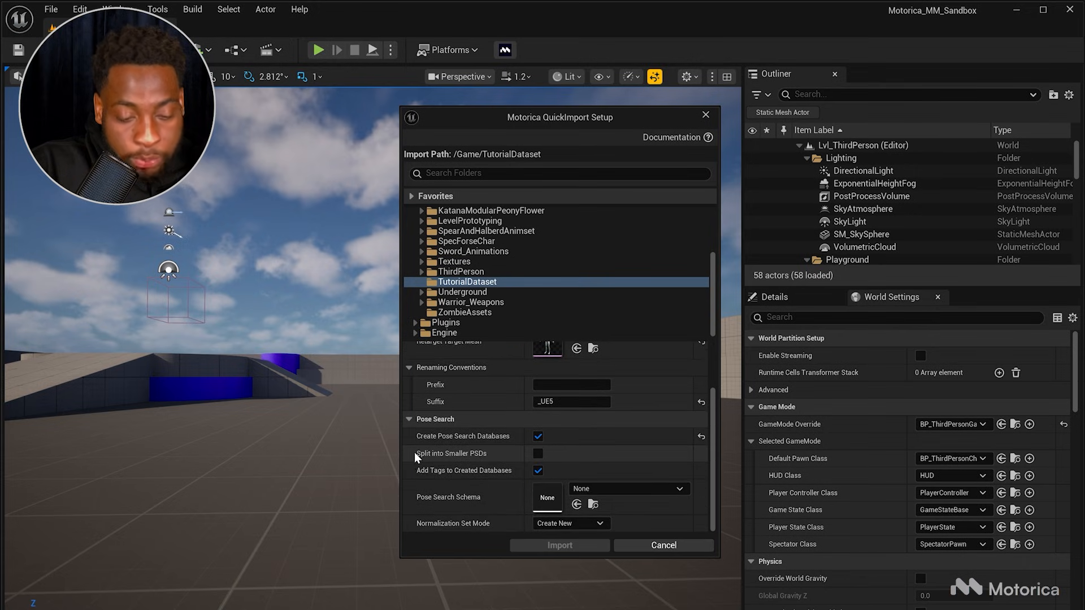
Step: Toggle the Split into Smaller PSDs option on and back off
left_click(540, 453)
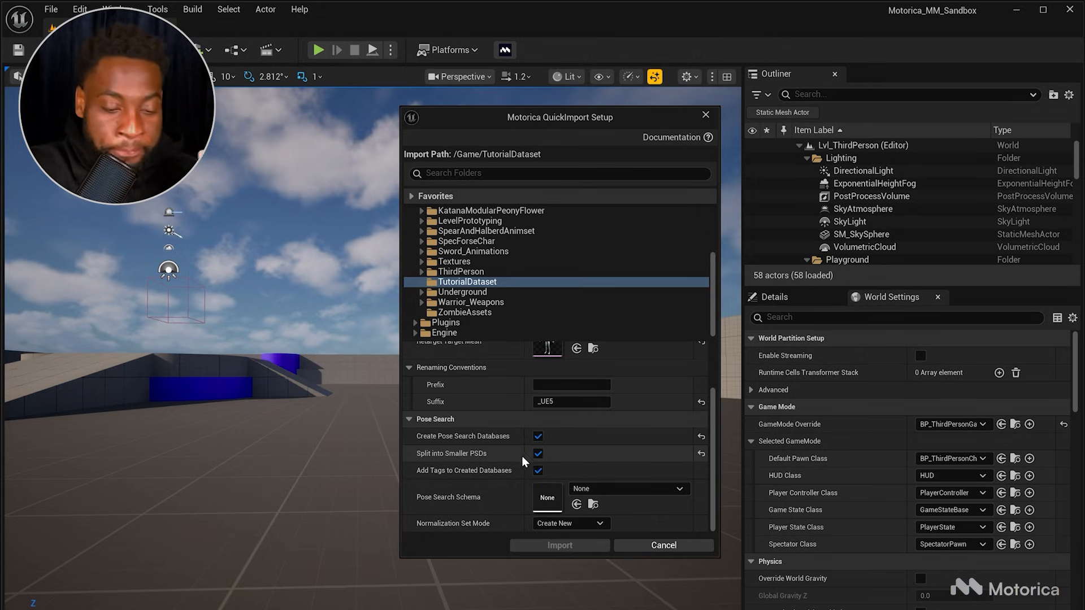
left_click(538, 454)
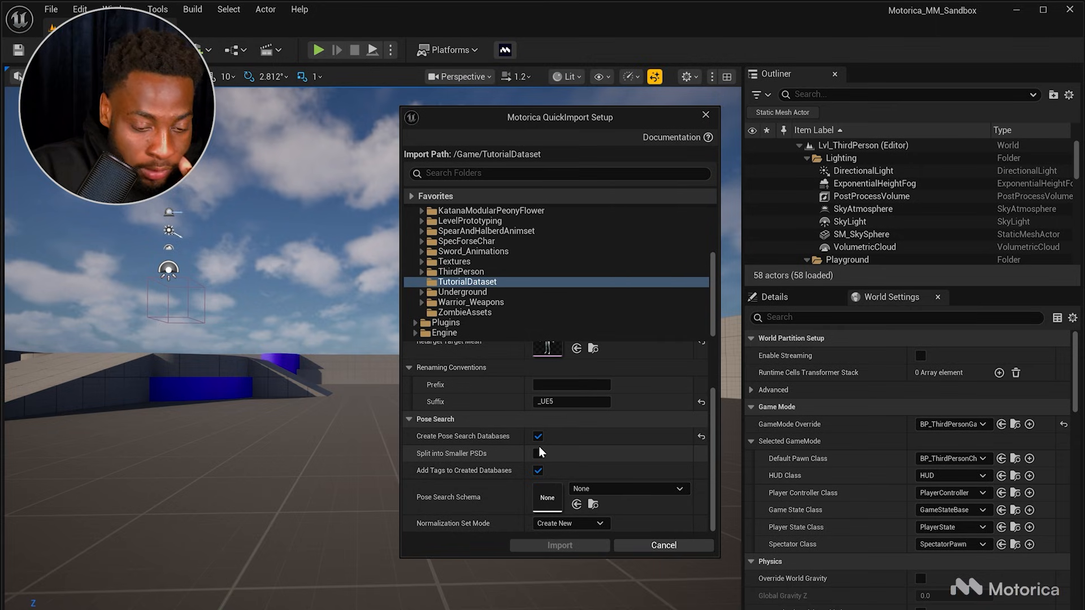
mouse_move(423, 473)
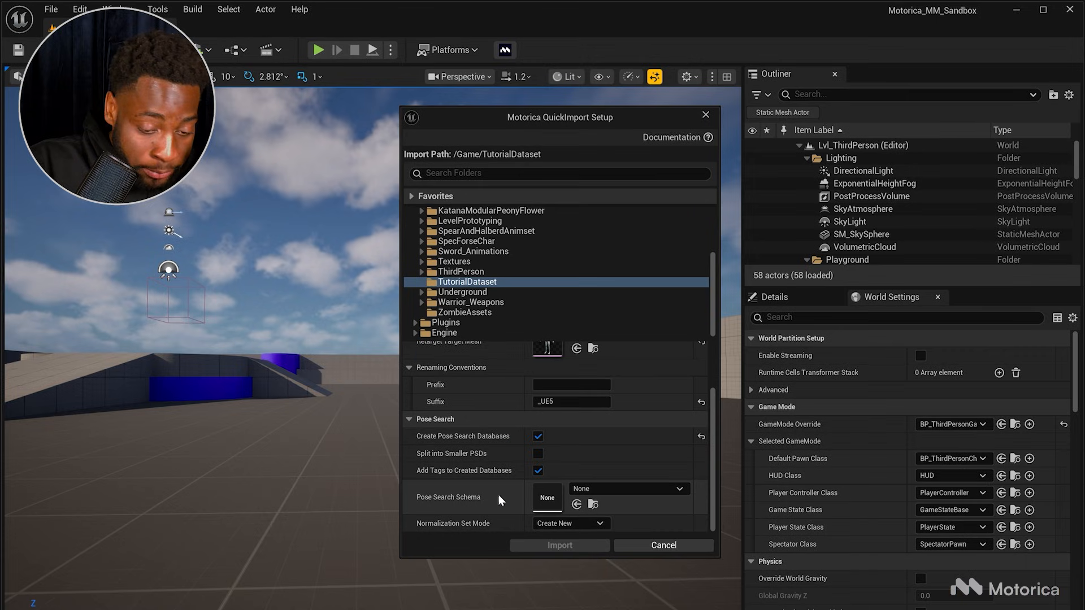
Step: Set the pose search schema to PSS_MannyAdvanced and the normalization set mode to Create New
left_click(588, 495)
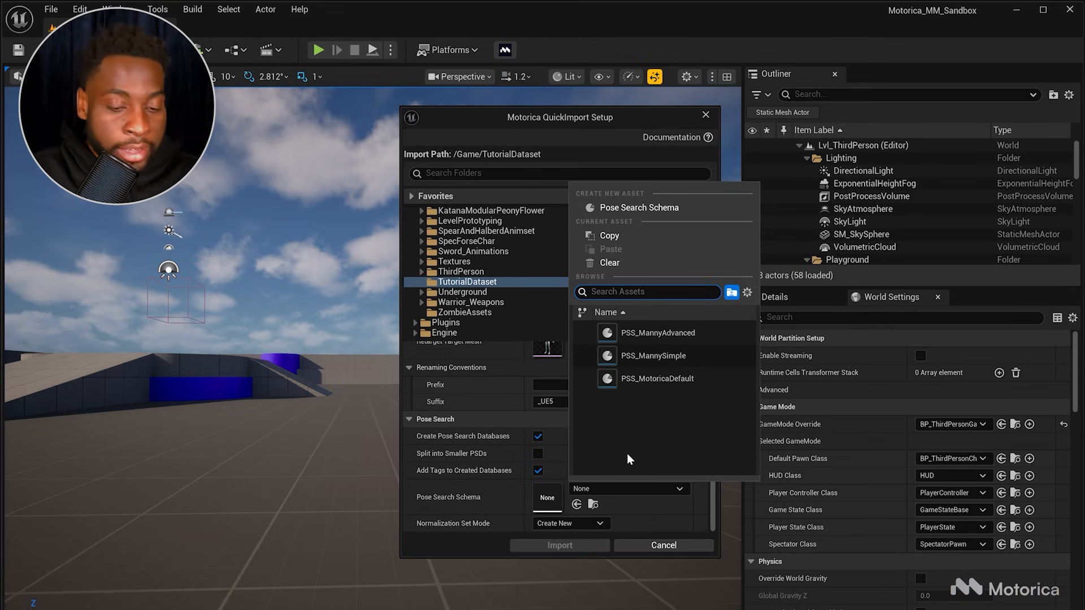
left_click(639, 339)
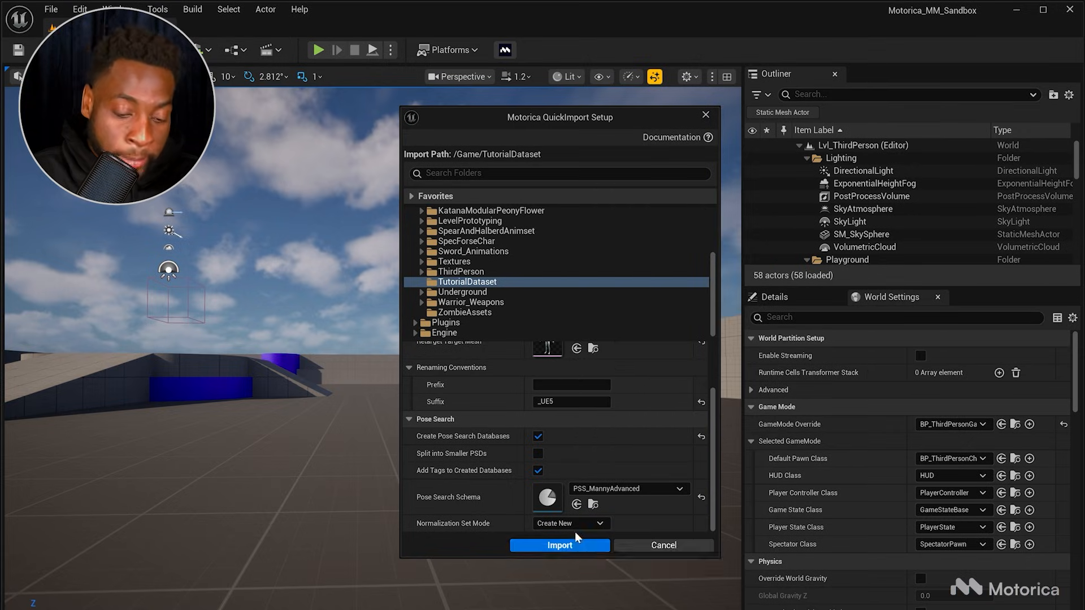
left_click(546, 526)
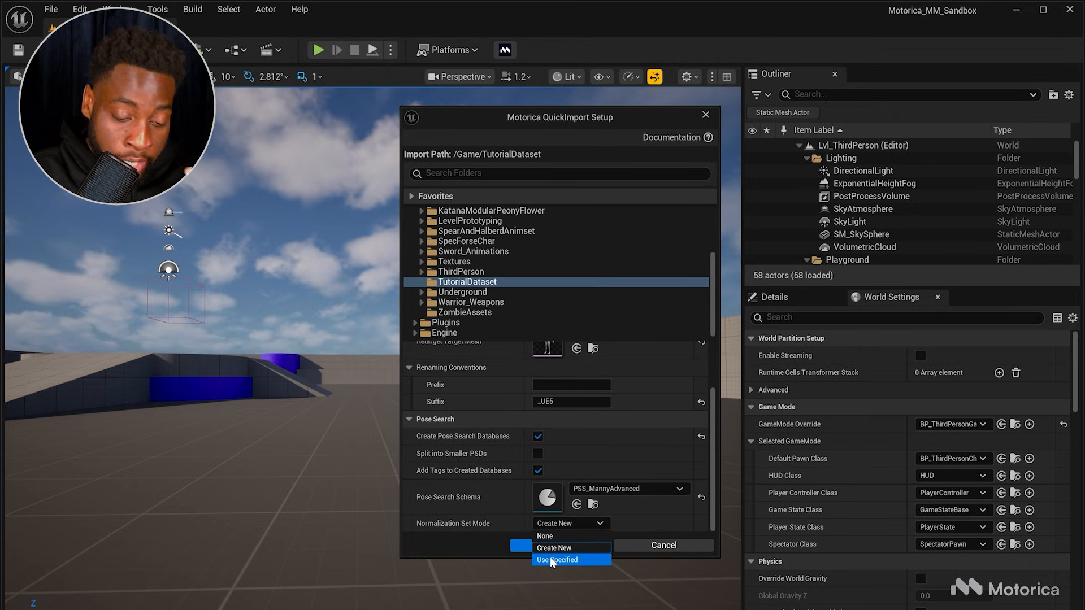
left_click(554, 549)
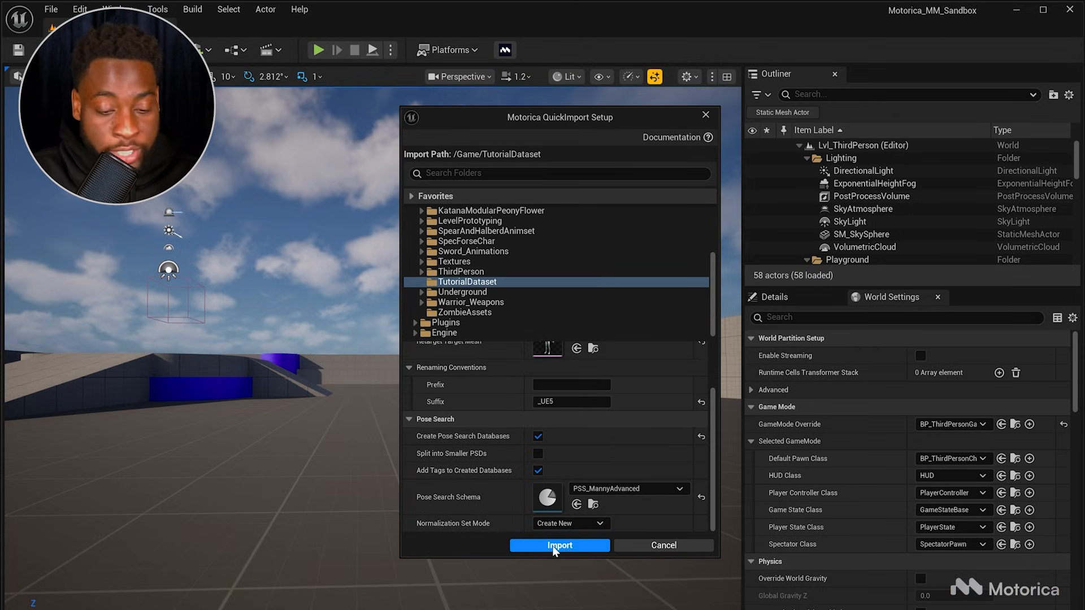
Step: Review the QuickImport settings, run the import, and dismiss the completion message
scroll(514, 487, "up", 3)
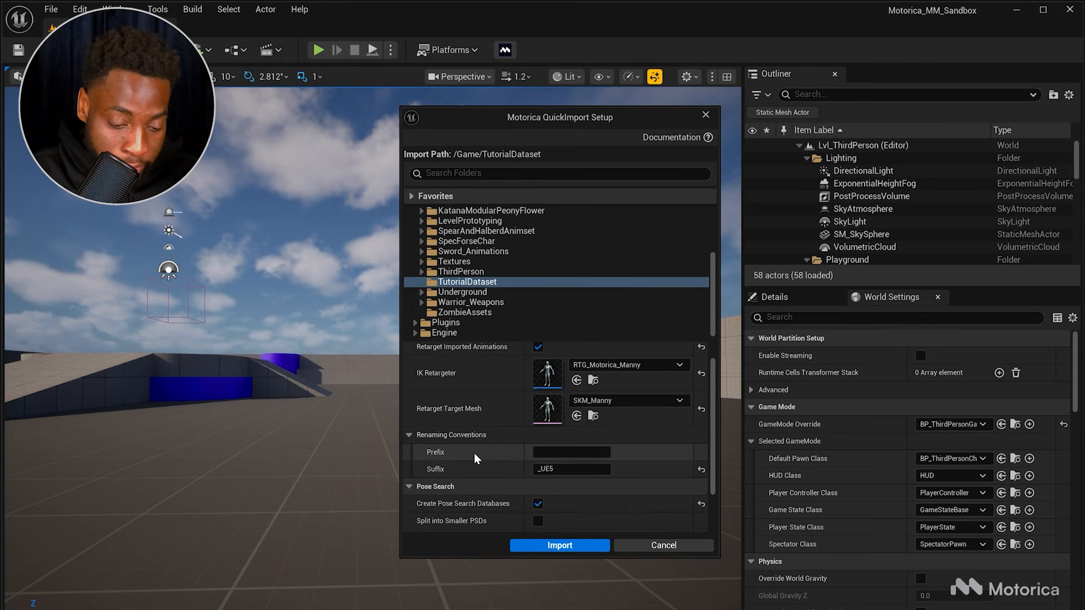
scroll(473, 453, "down", 3)
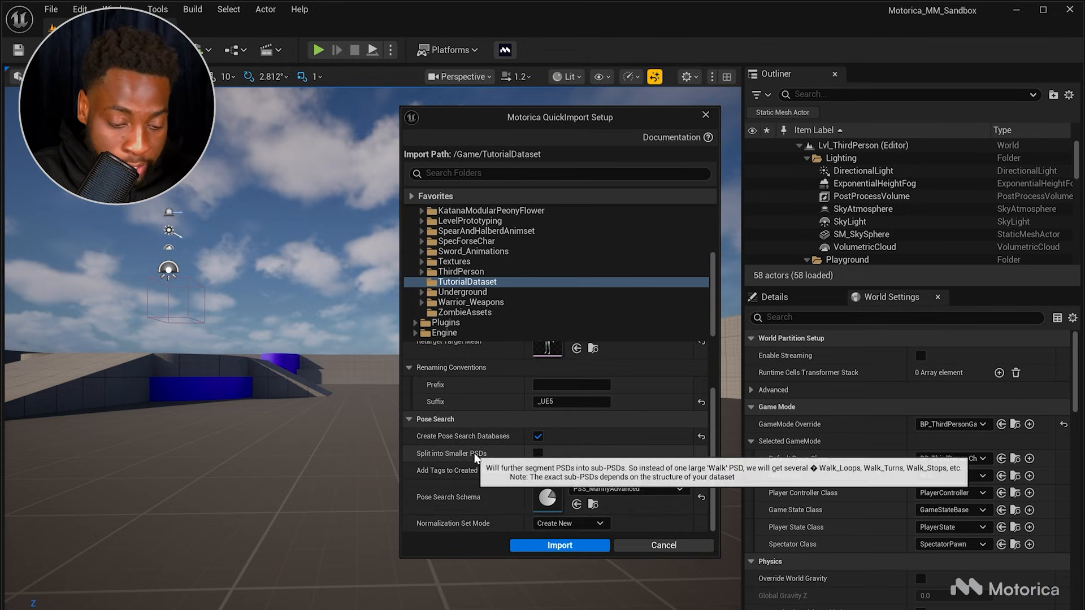
left_click(540, 550)
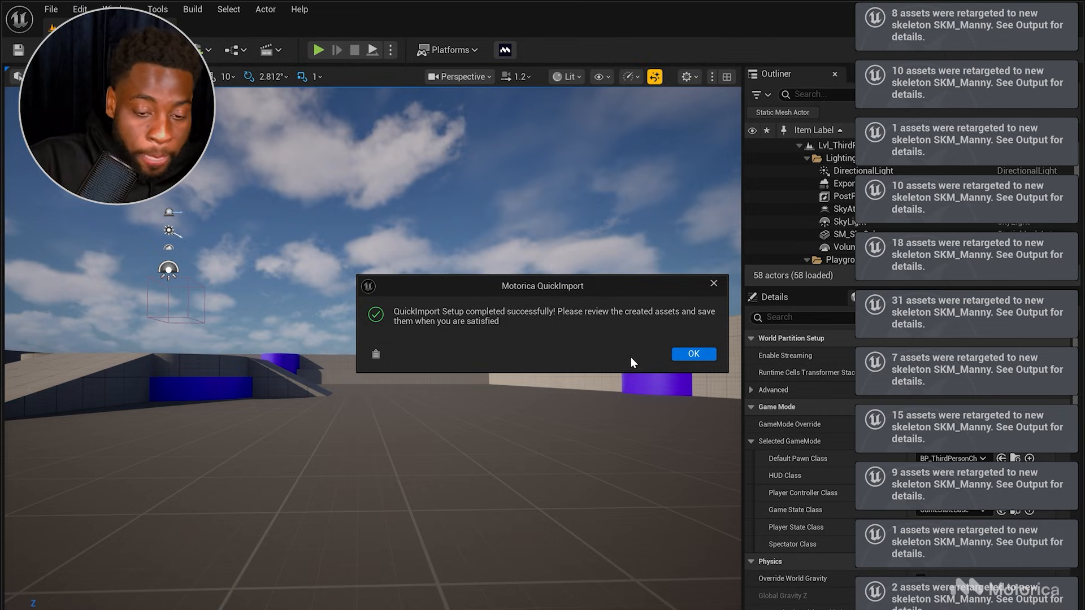
left_click(687, 355)
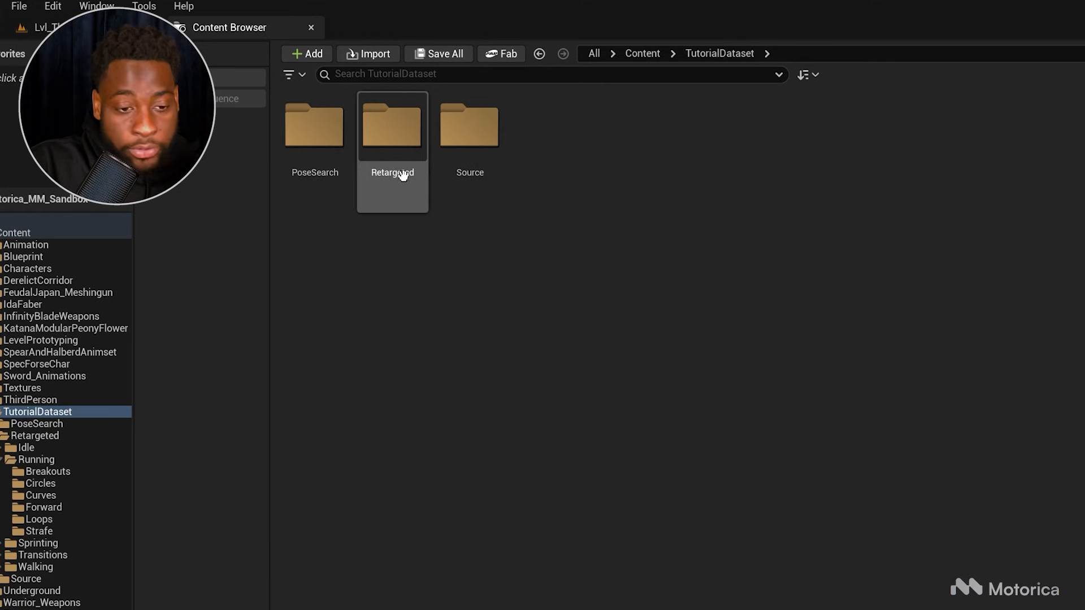
Step: Open the source Run_Turns_L_variation_1 animation from Source/Running/Forward and preview it in the viewport
double_click(486, 173)
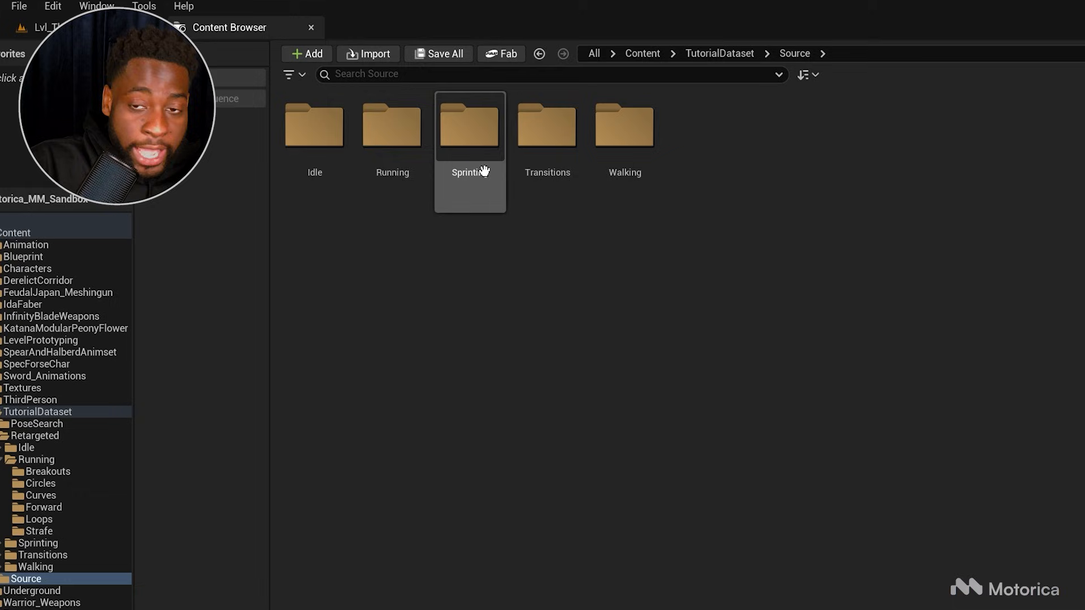
left_click(391, 156)
double_click(391, 155)
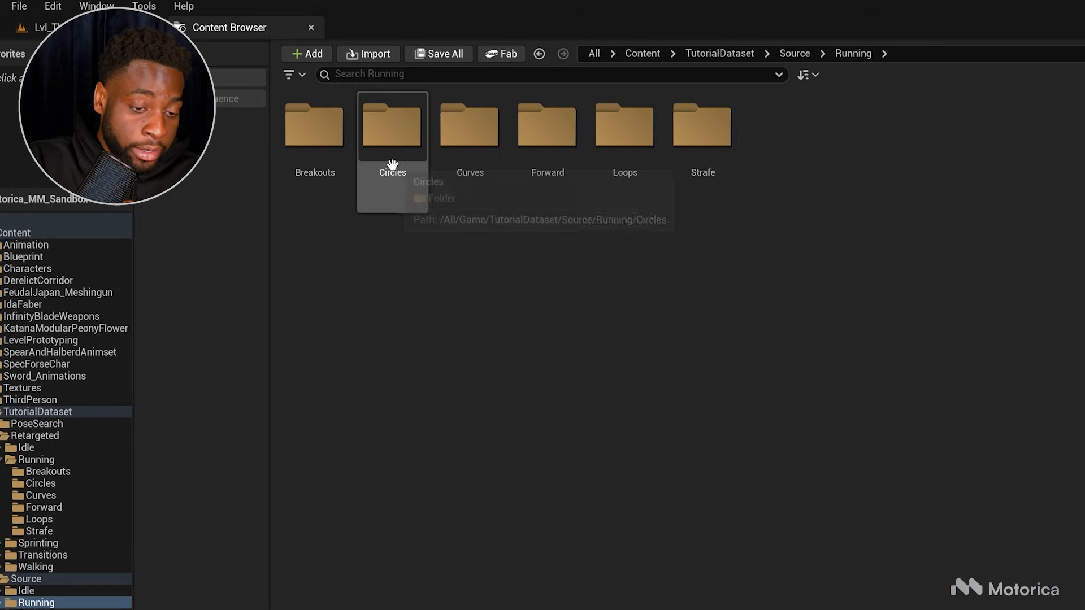
double_click(524, 169)
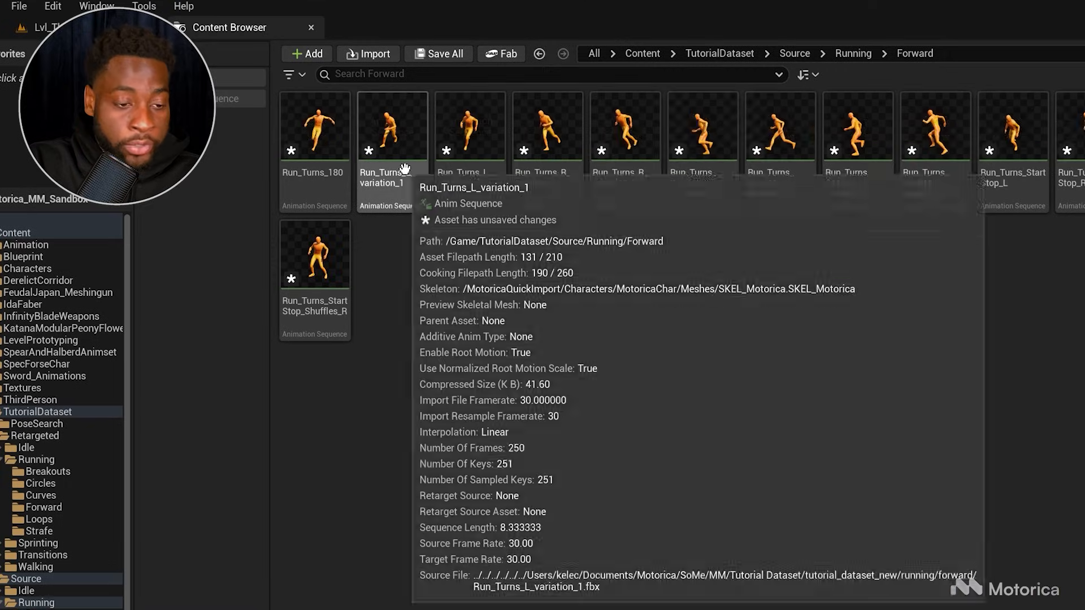
left_click(378, 178)
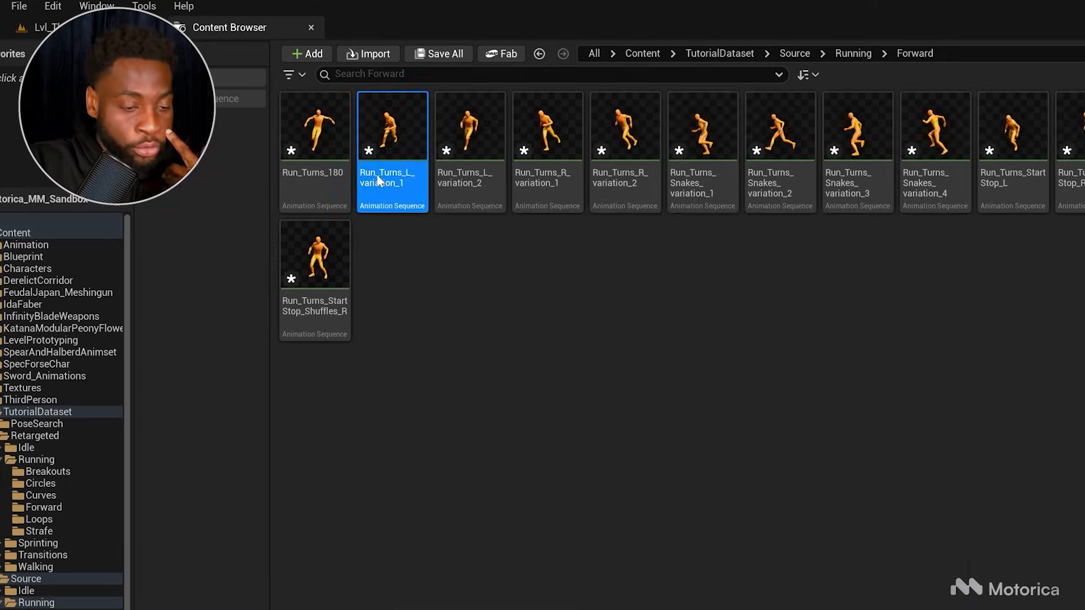
double_click(378, 180)
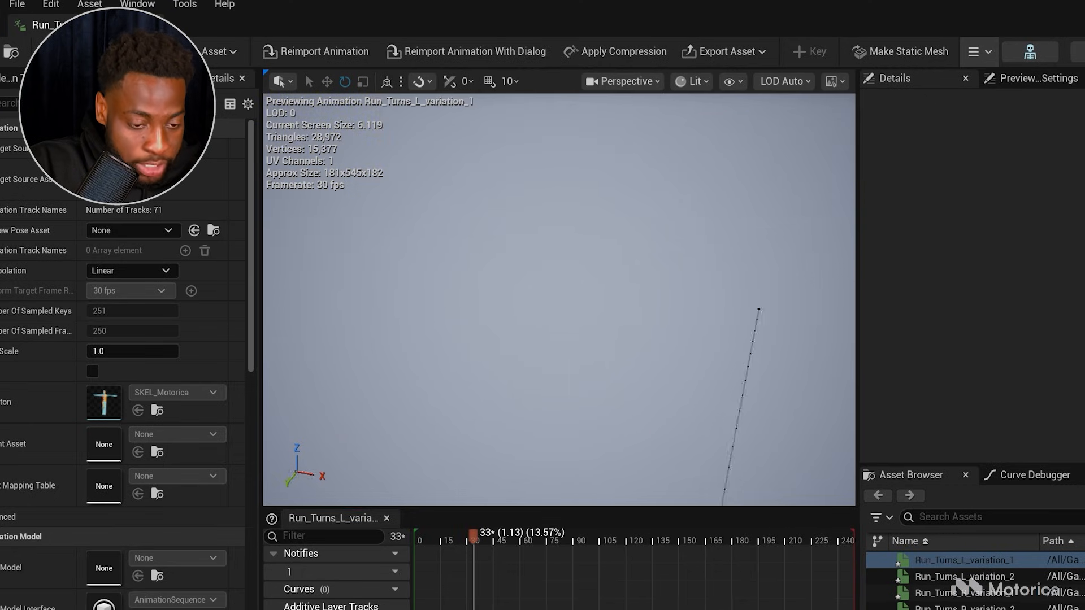
key("s")
right_click_drag(559, 300, 686, 325)
right_click_drag(613, 427, 628, 441)
right_click_drag(345, 359, 362, 387)
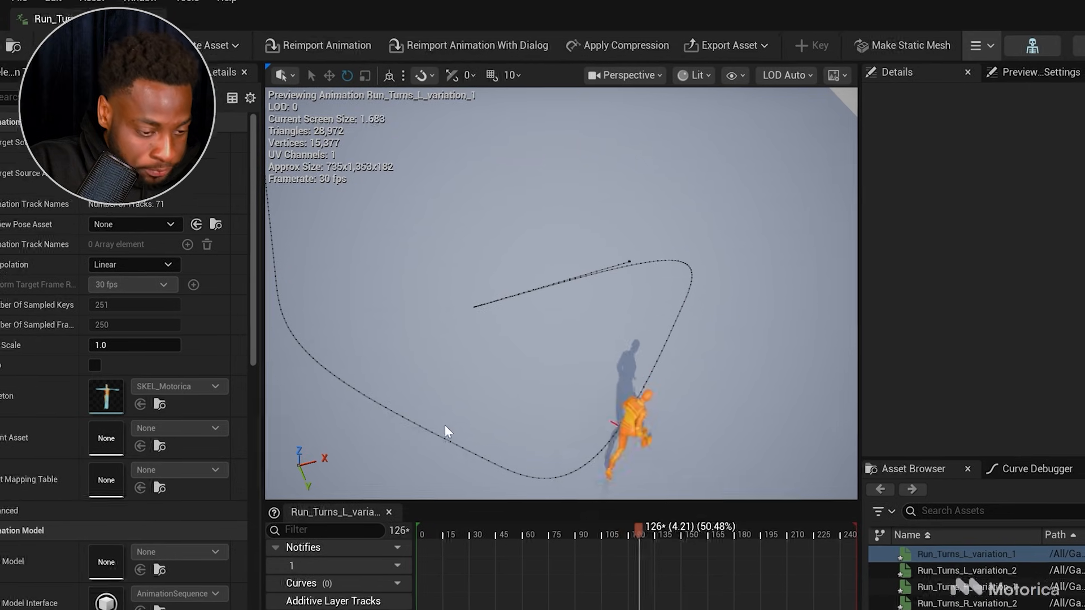
scroll(98, 351, "down", 10)
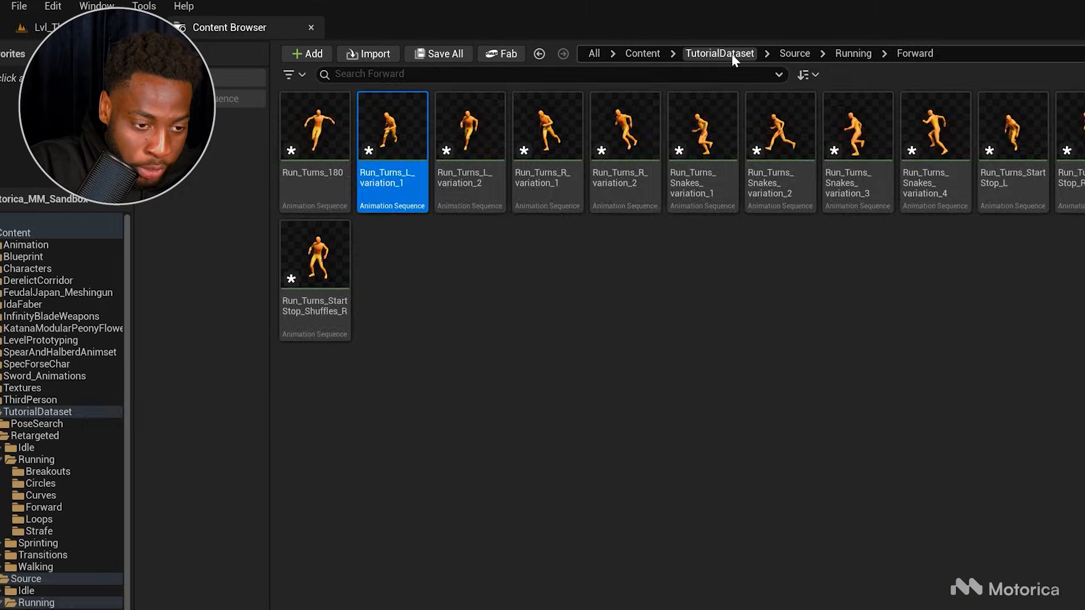
Step: Browse the Retargeted/Running folders and open the Run_135R_Loop_UE5 animation from Loops to preview it
left_click(731, 53)
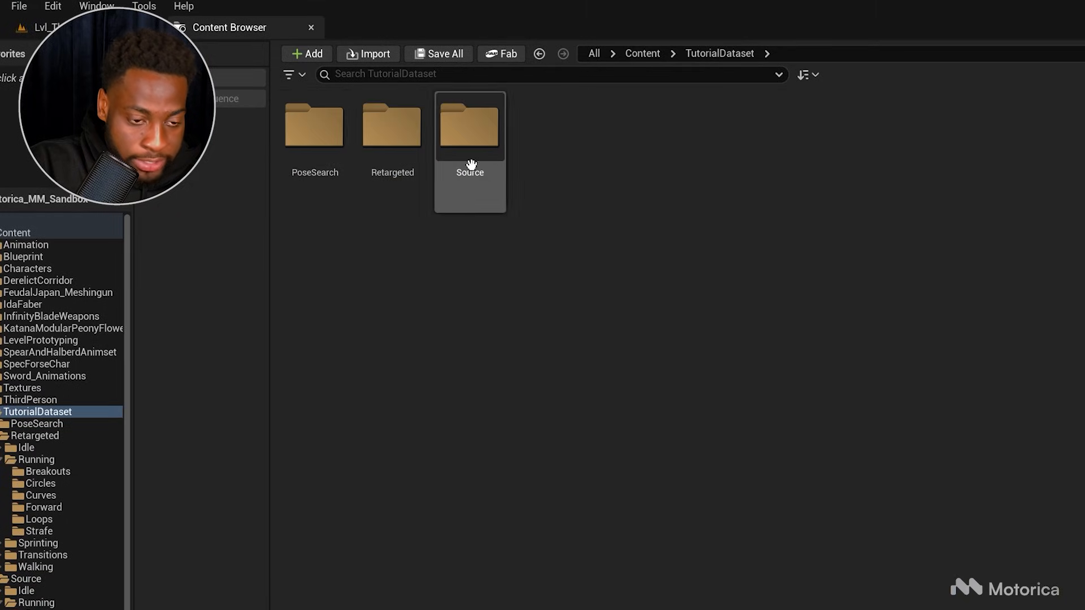
double_click(393, 160)
double_click(388, 170)
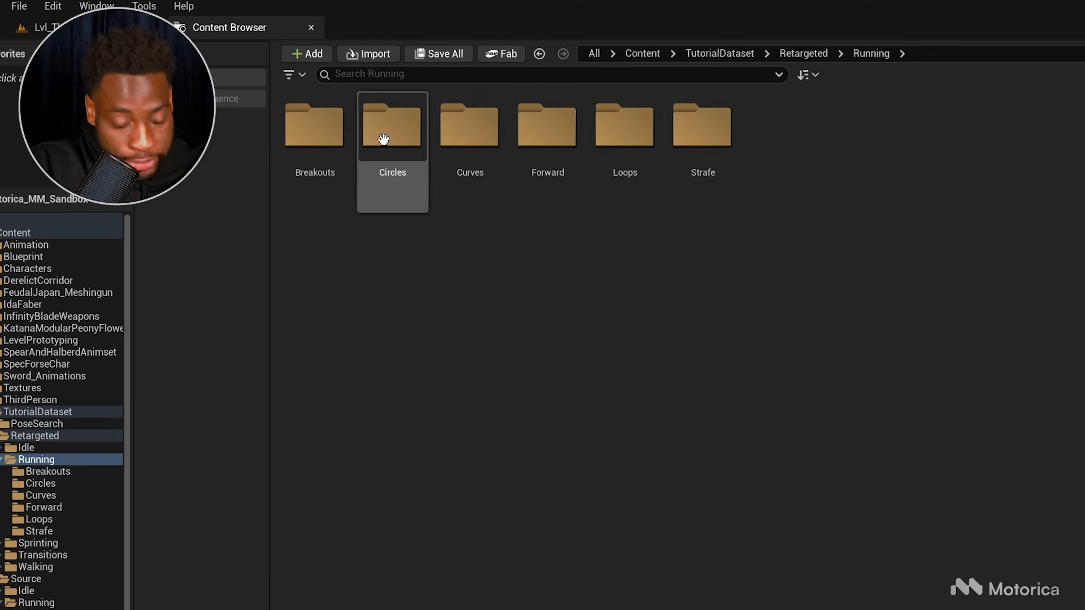
double_click(559, 158)
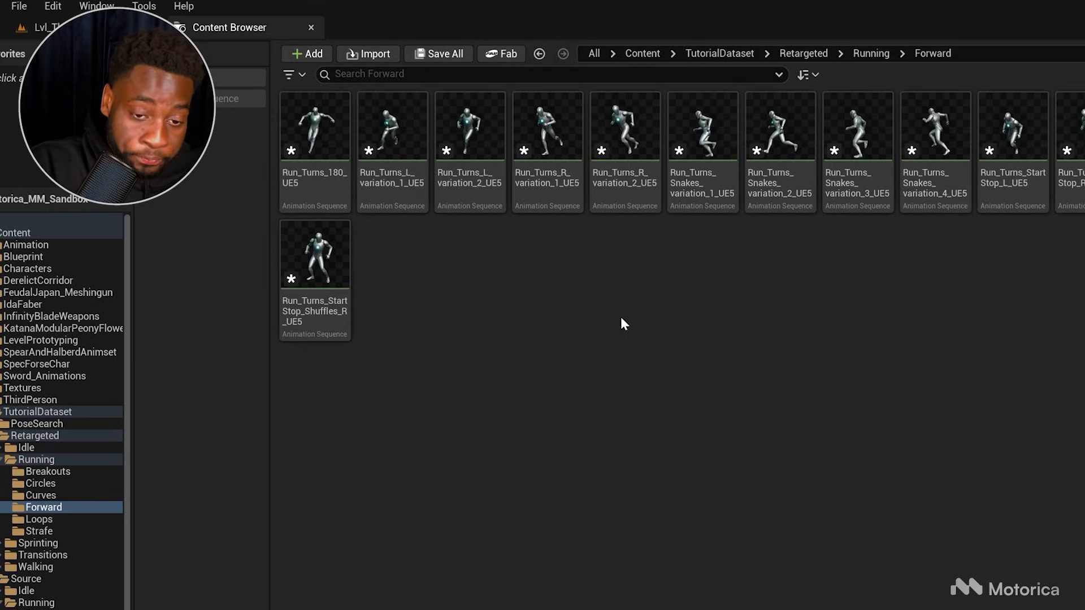
left_click(812, 54)
left_click(380, 172)
double_click(380, 173)
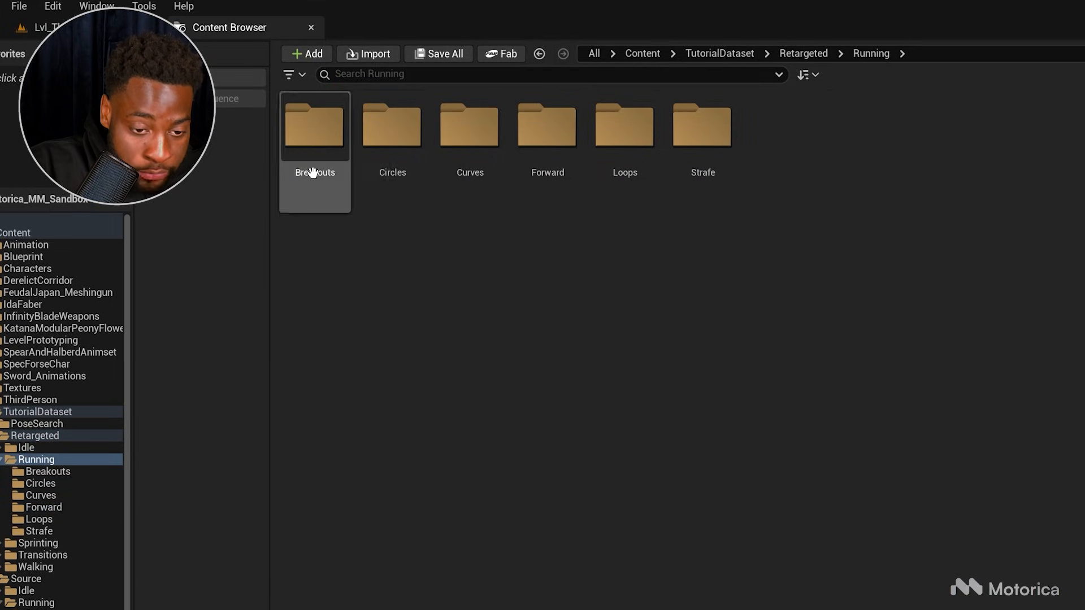
left_click(620, 188)
double_click(620, 188)
mouse_move(411, 164)
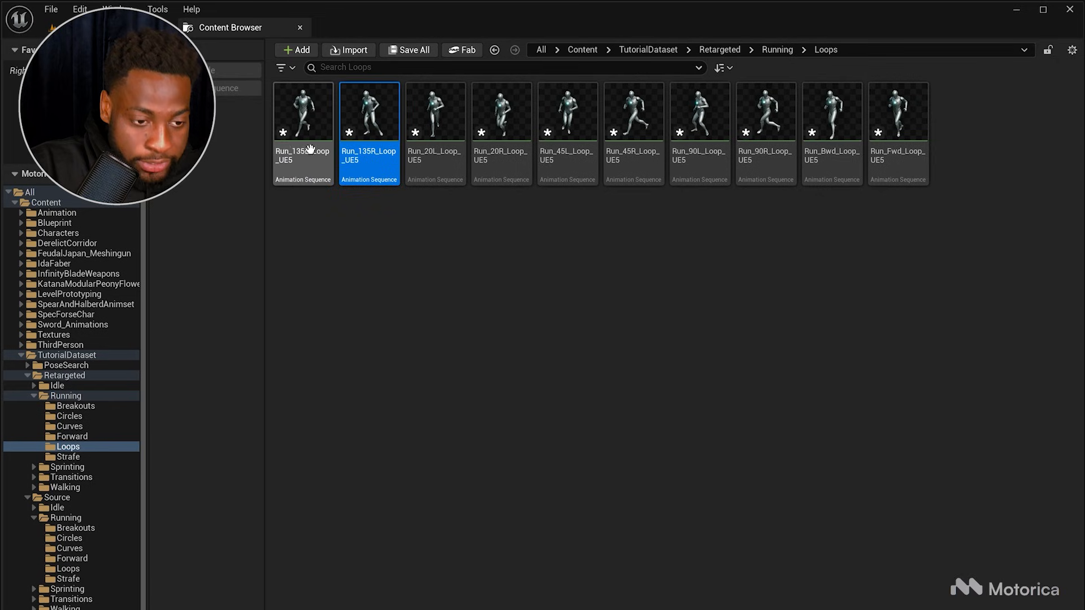
mouse_move(293, 154)
mouse_move(446, 97)
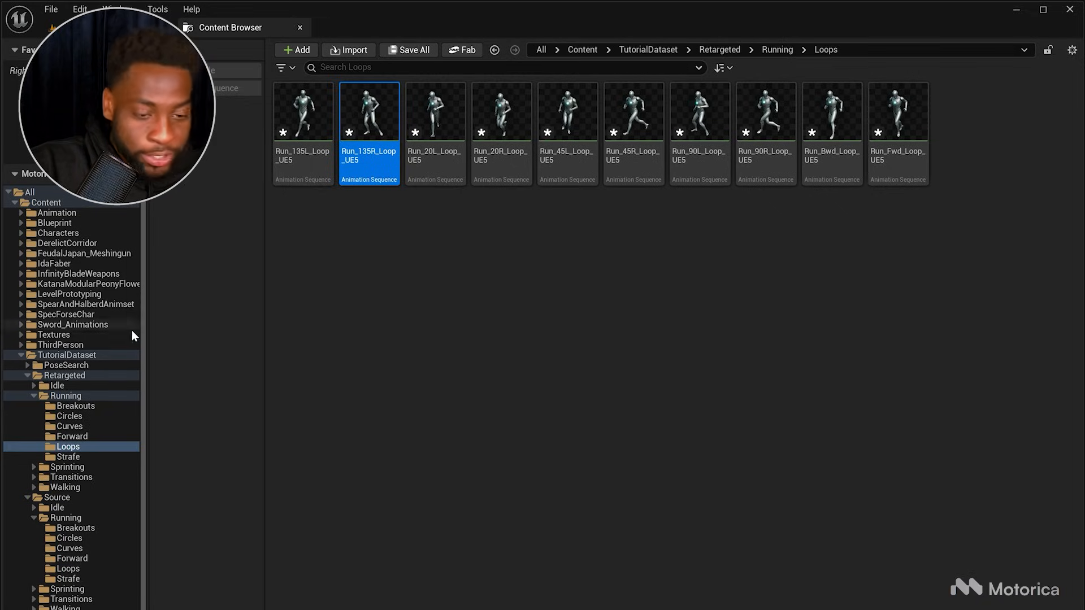
Step: Browse the PoseSearch Databases and NormSet folders, open the PSN_Default normalization set, and close the database tab
left_click(97, 365)
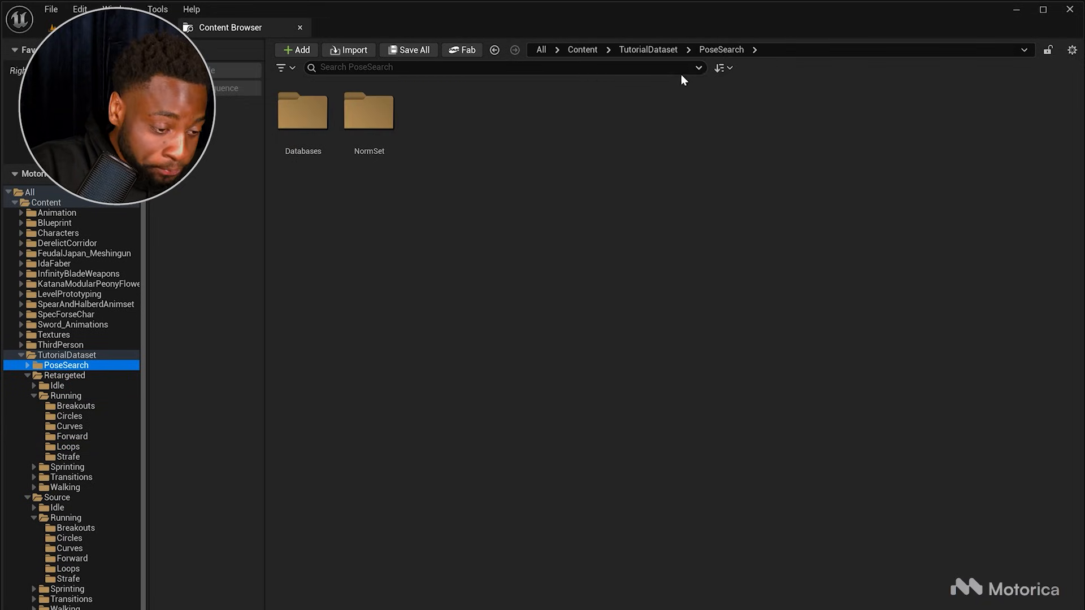
left_click(62, 355)
double_click(308, 162)
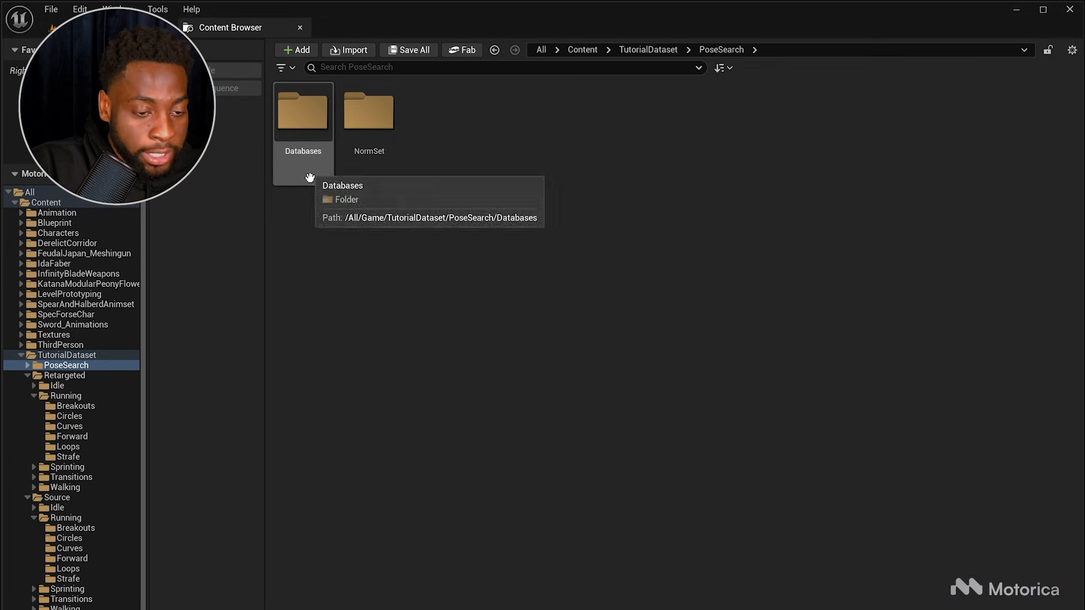
double_click(311, 144)
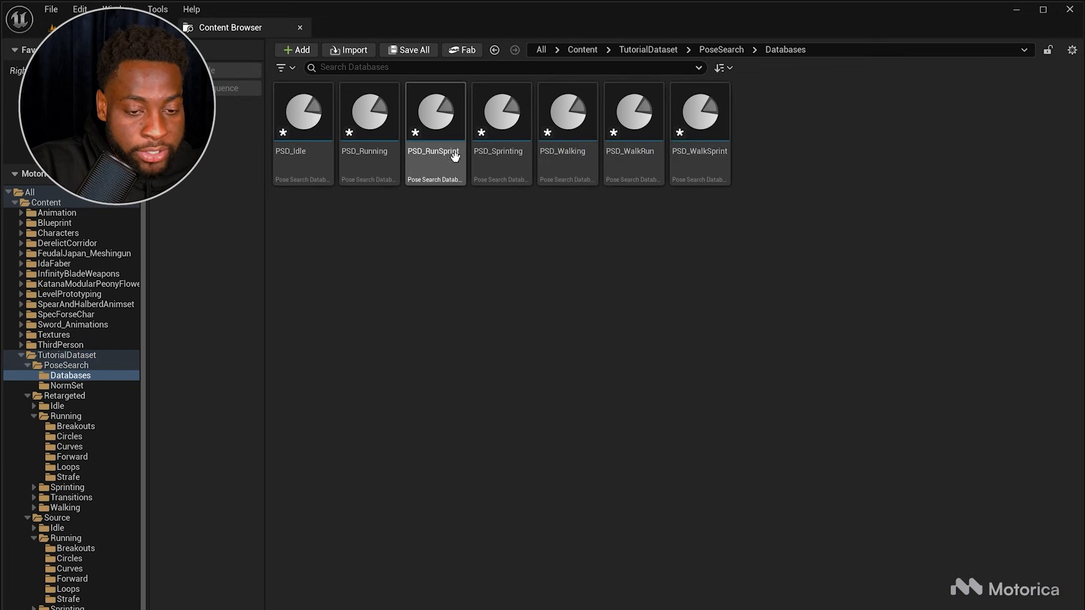
left_click(716, 48)
double_click(368, 123)
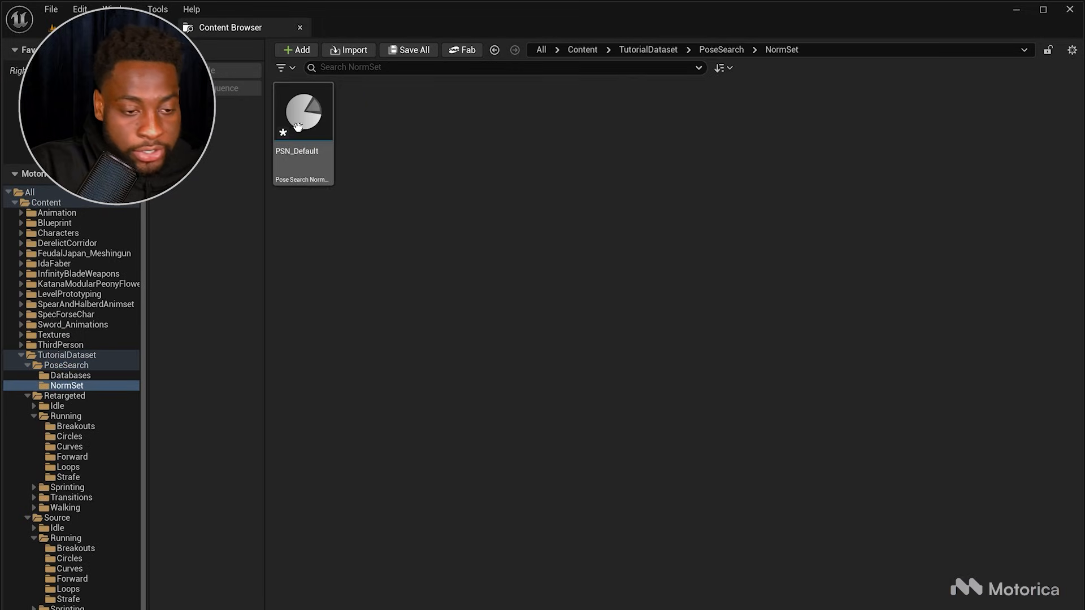
double_click(316, 135)
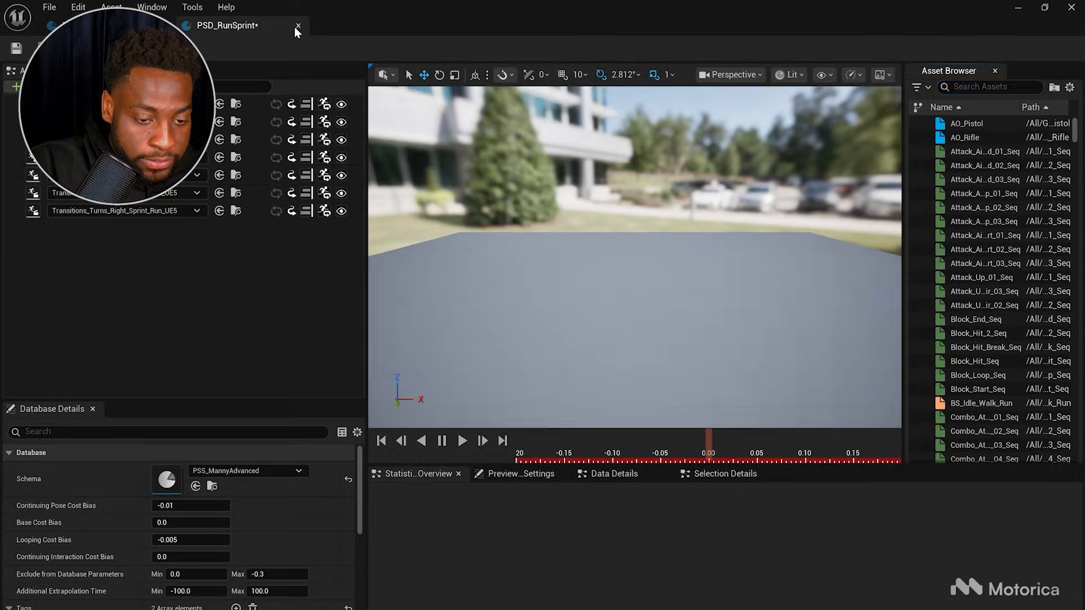
left_click(296, 26)
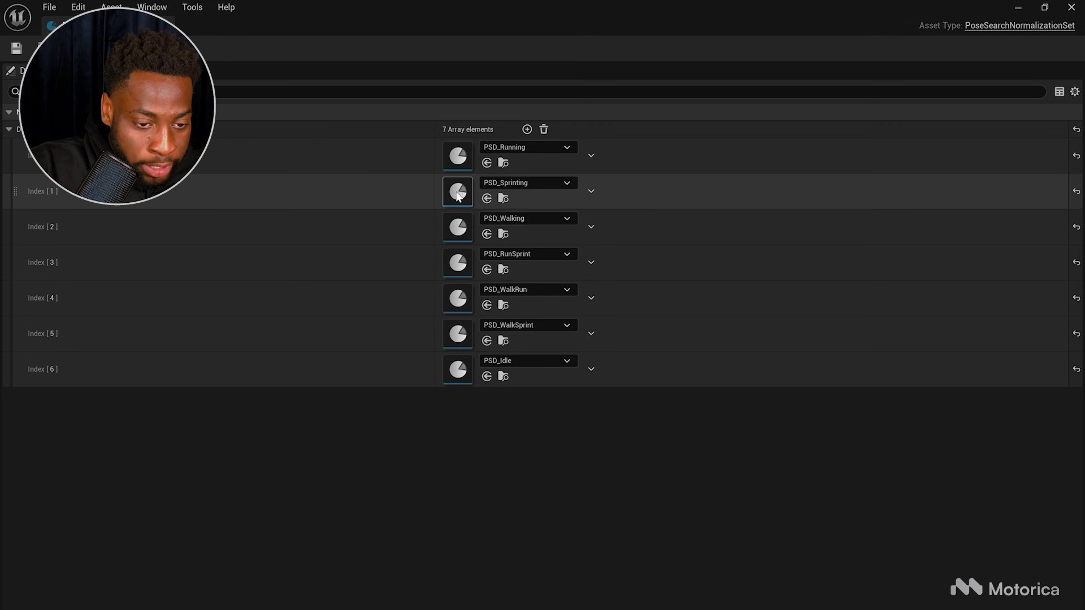
Step: Open the PSD_Running database, select all its animations to preview them, then close it
double_click(462, 163)
left_click(237, 233)
key("ctrl+a")
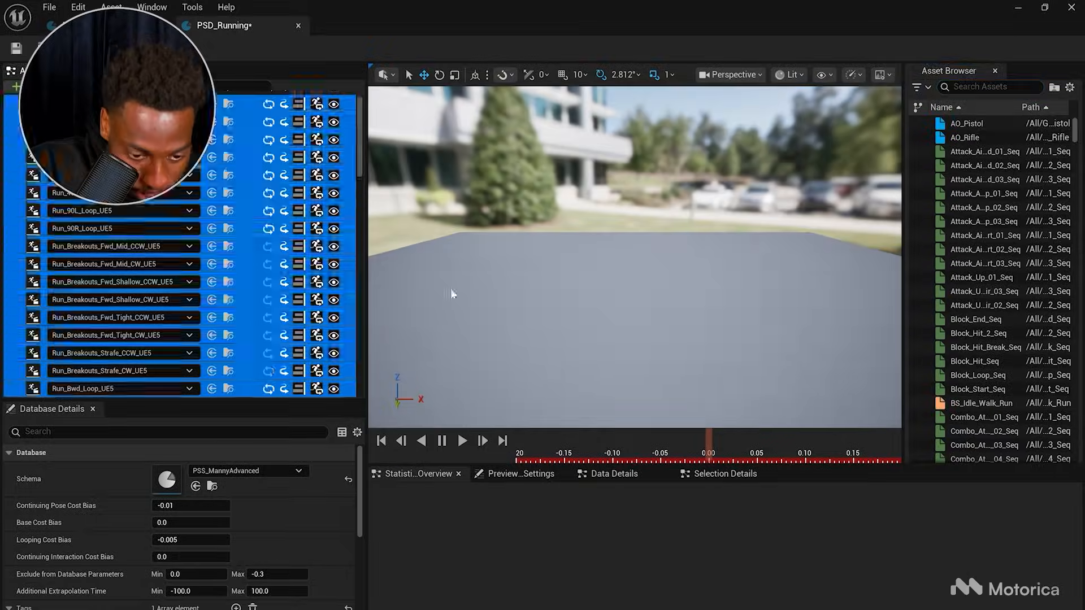
right_click_drag(614, 301, 614, 344)
left_click(240, 245)
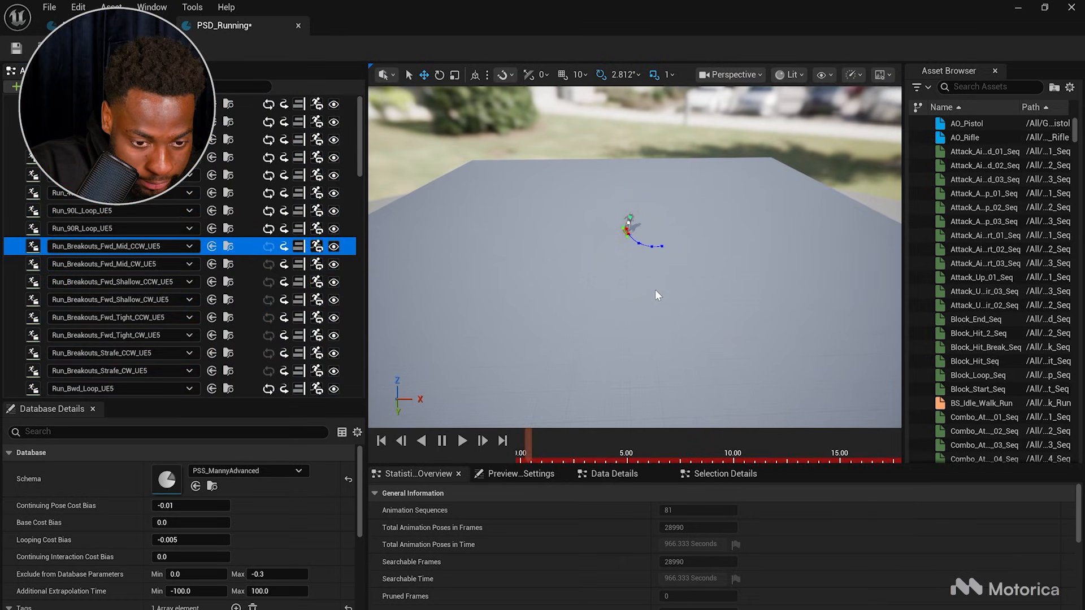
key("ctrl+a")
right_click_drag(653, 286, 654, 302)
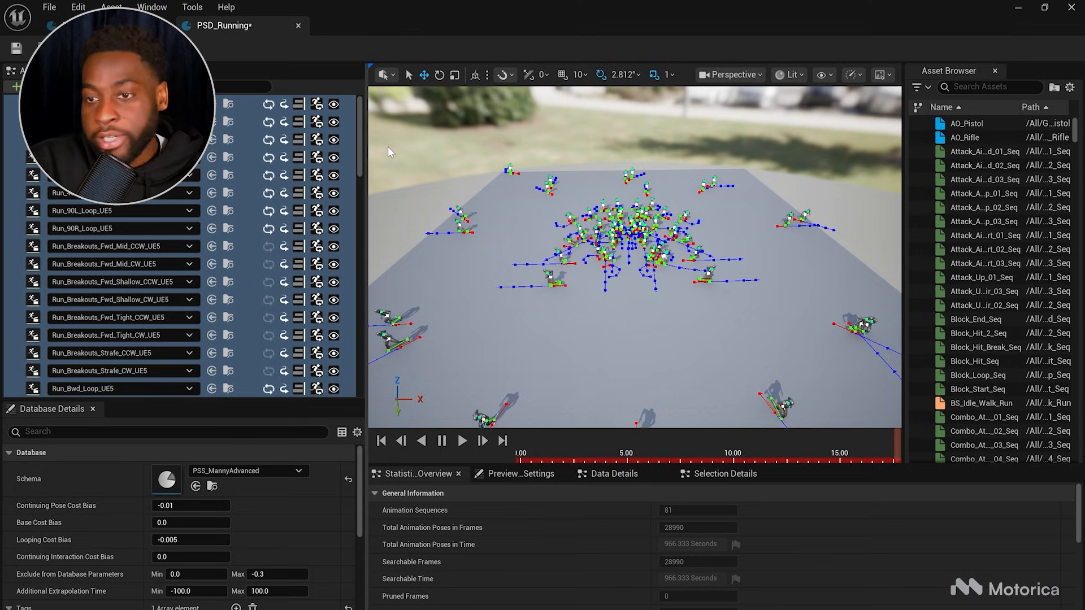
left_click(298, 26)
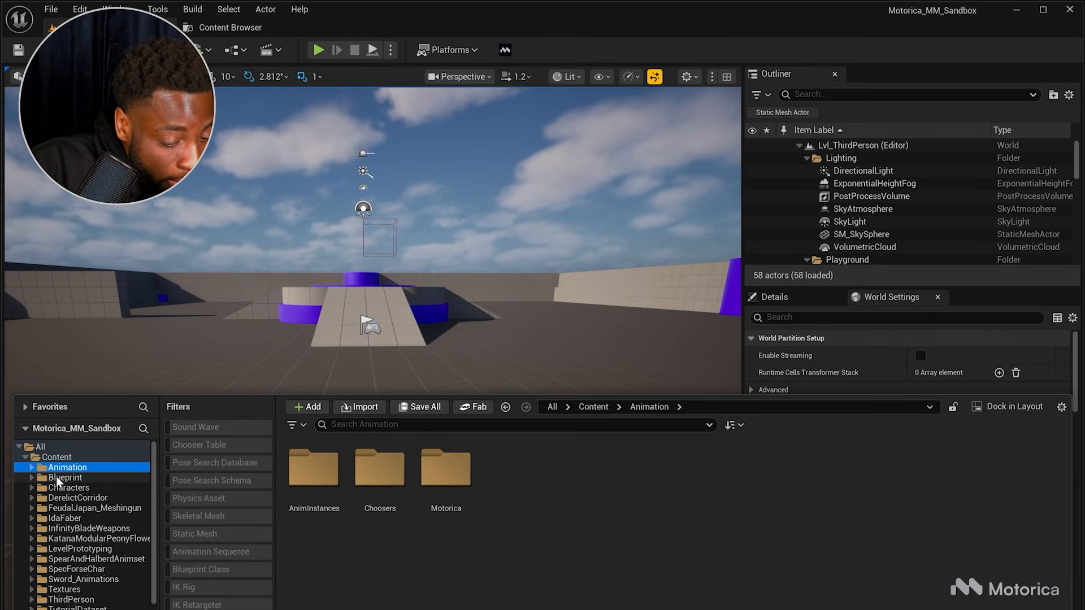
Step: Open the Animation/Choosers folder and select the CHT_Loco_LongPaths chooser table
left_click(389, 504)
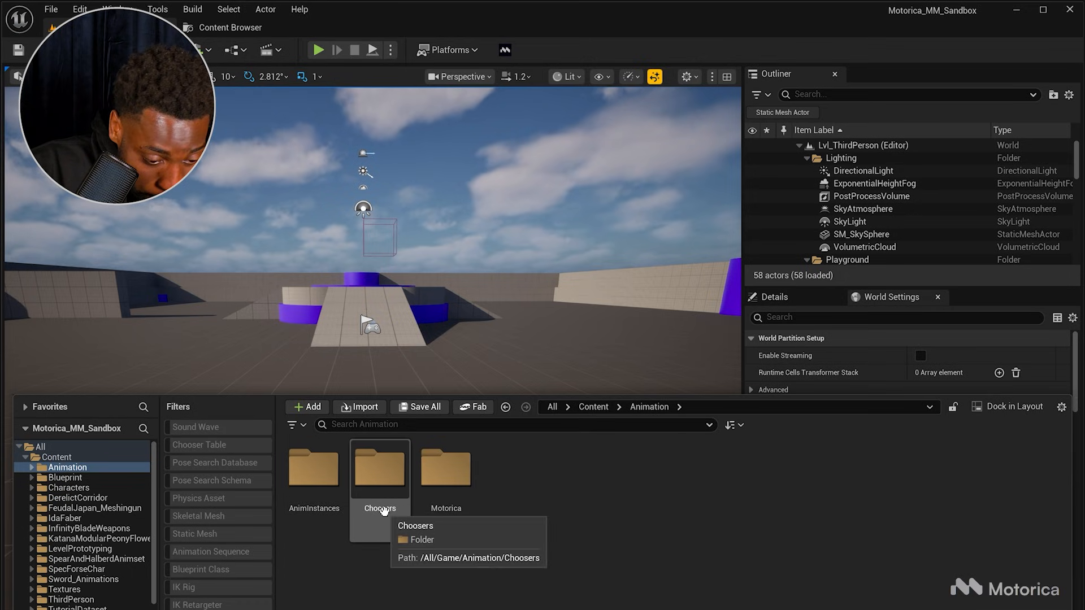
left_click(383, 510)
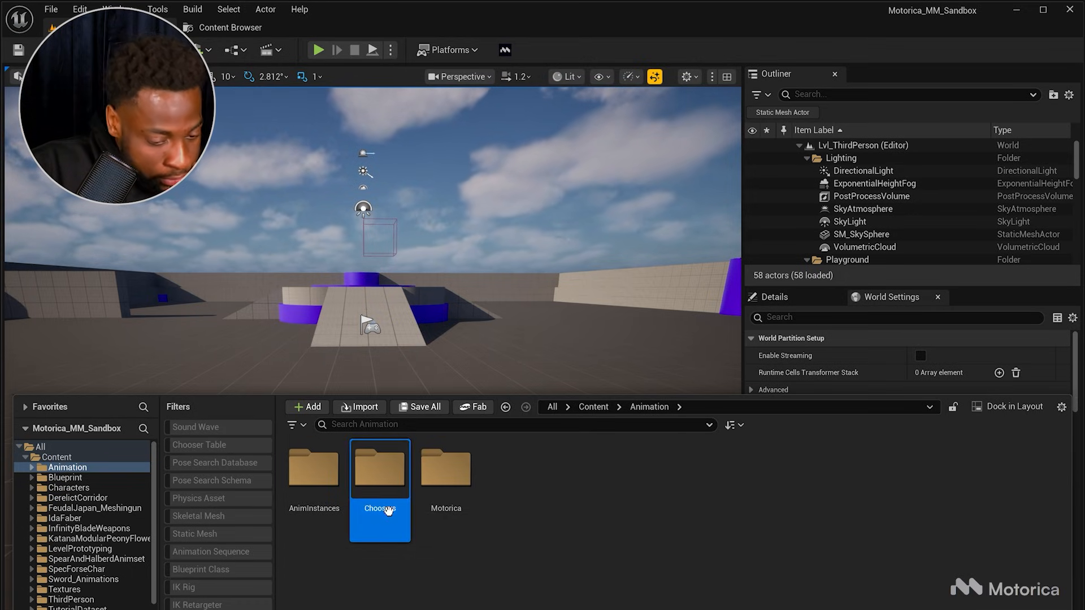
double_click(388, 510)
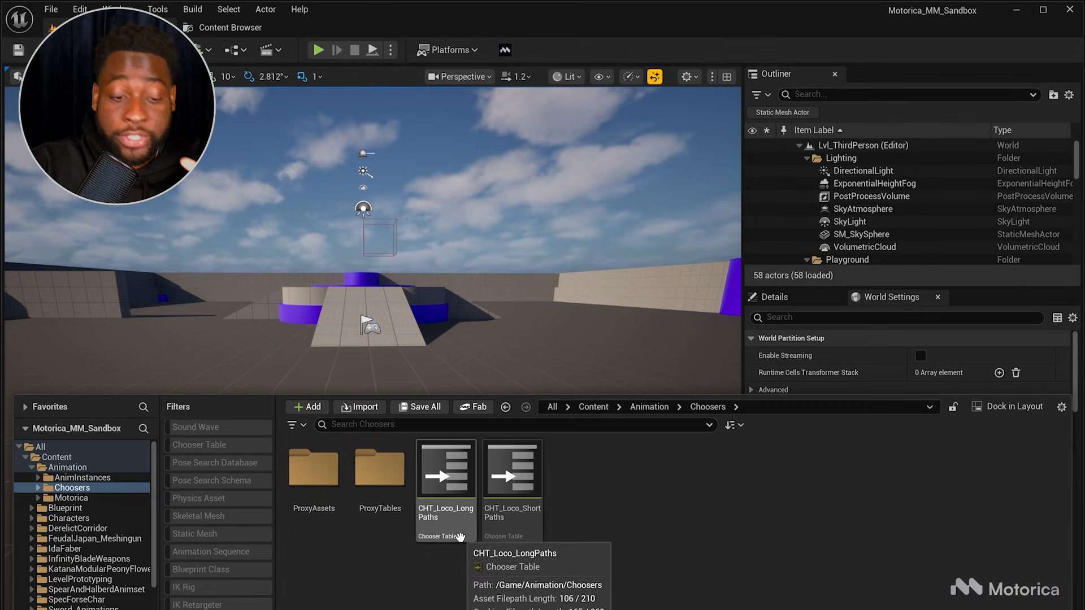
left_click(440, 502)
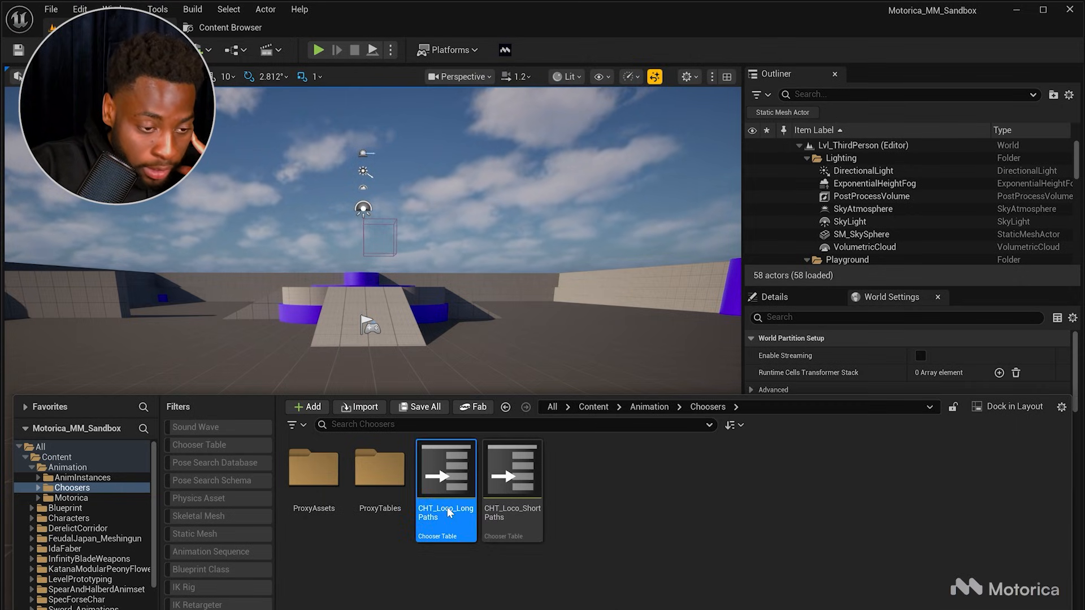
Step: Open the CHT_Loco_LongPaths chooser table and examine its columns, then return to the level editor
double_click(446, 507)
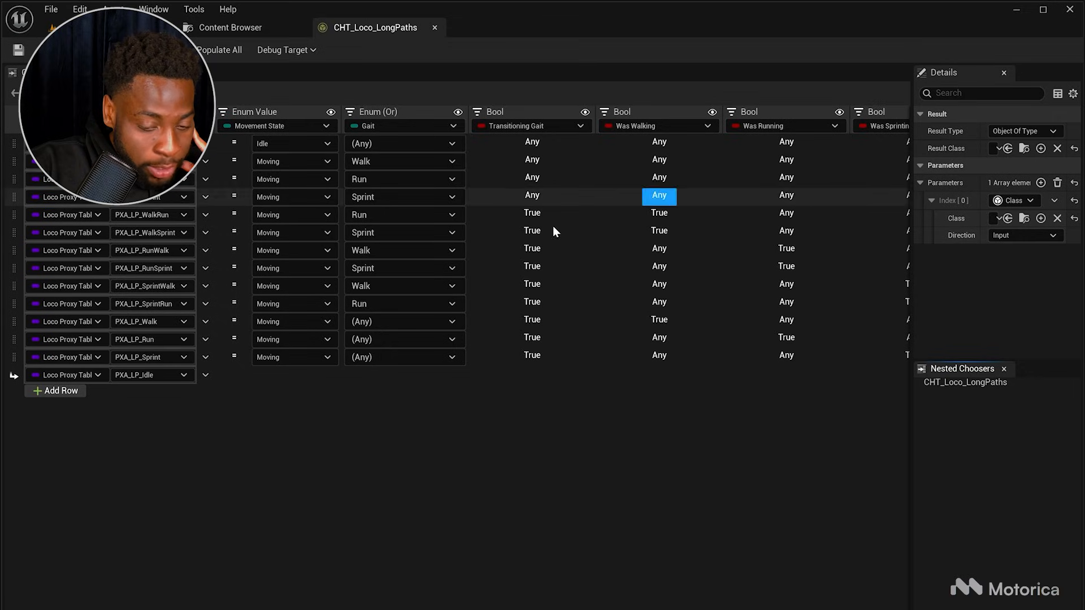
scroll(456, 249, "right", 5)
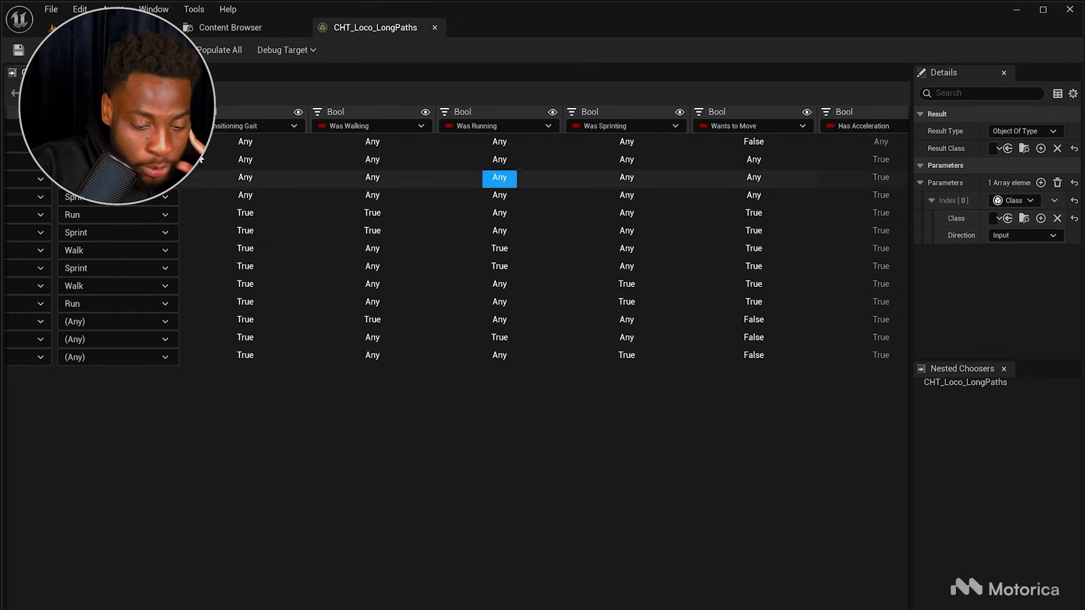
scroll(456, 249, "right", 3)
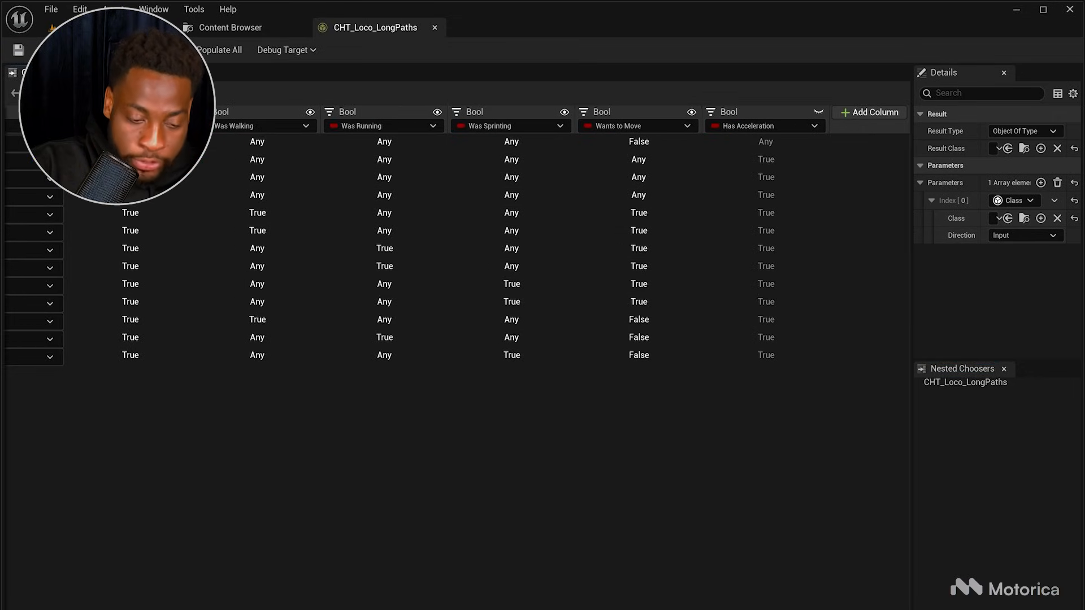
scroll(456, 249, "left", 10)
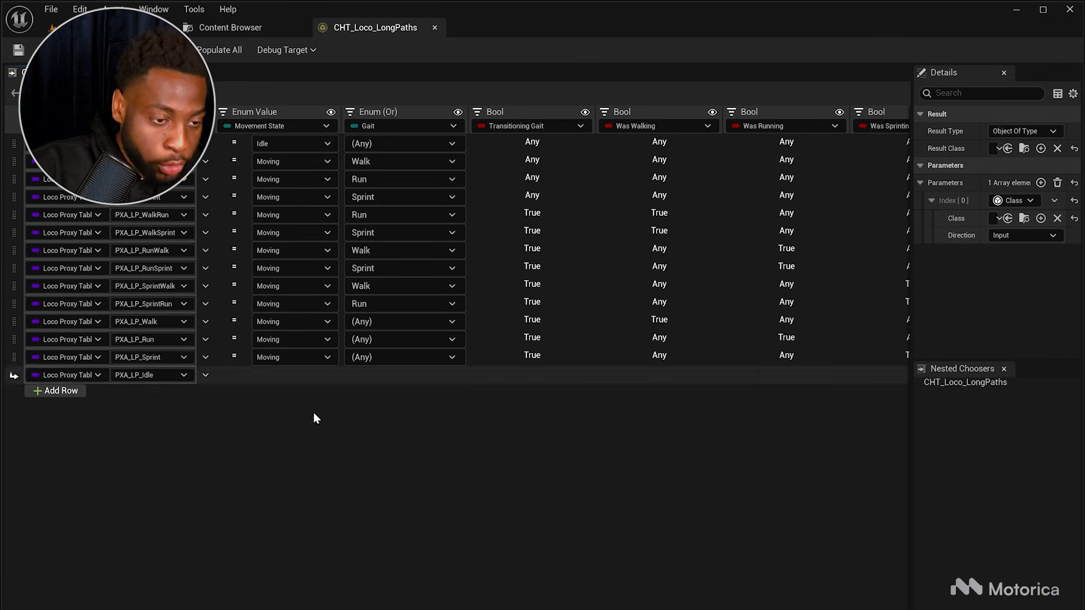
left_click(163, 26)
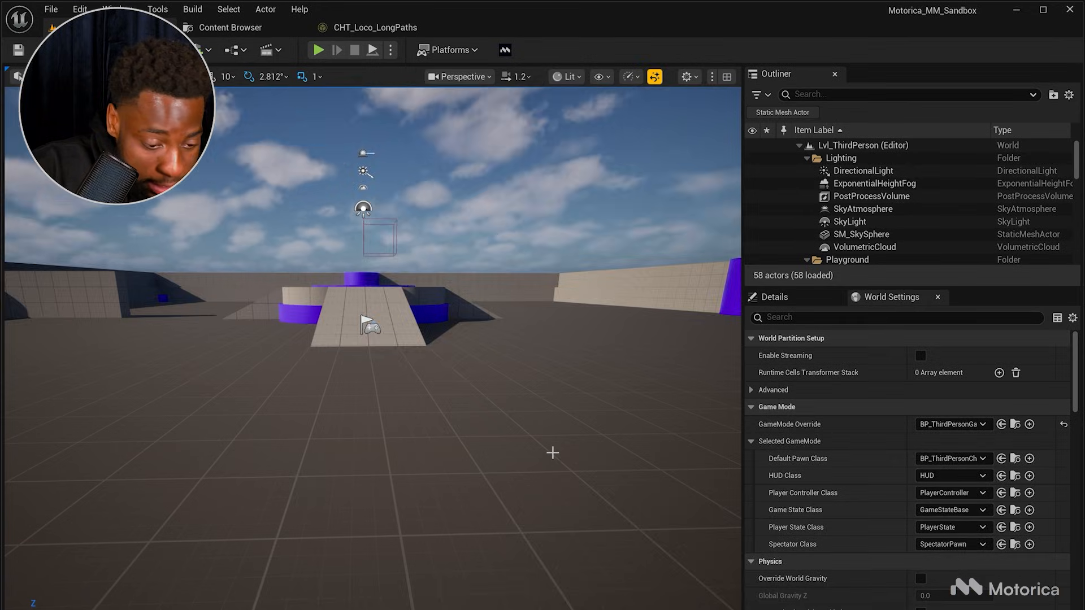
Step: Open the Choosers ProxyAssets LongPaths folder and select several proxy assets to inspect them
key("ctrl+space")
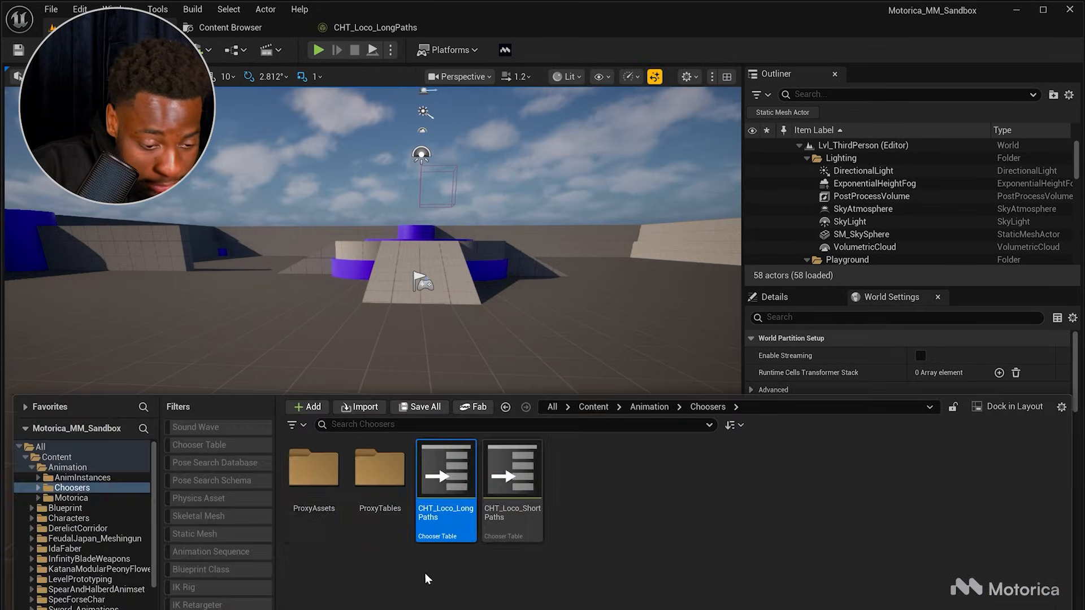
double_click(315, 516)
double_click(315, 509)
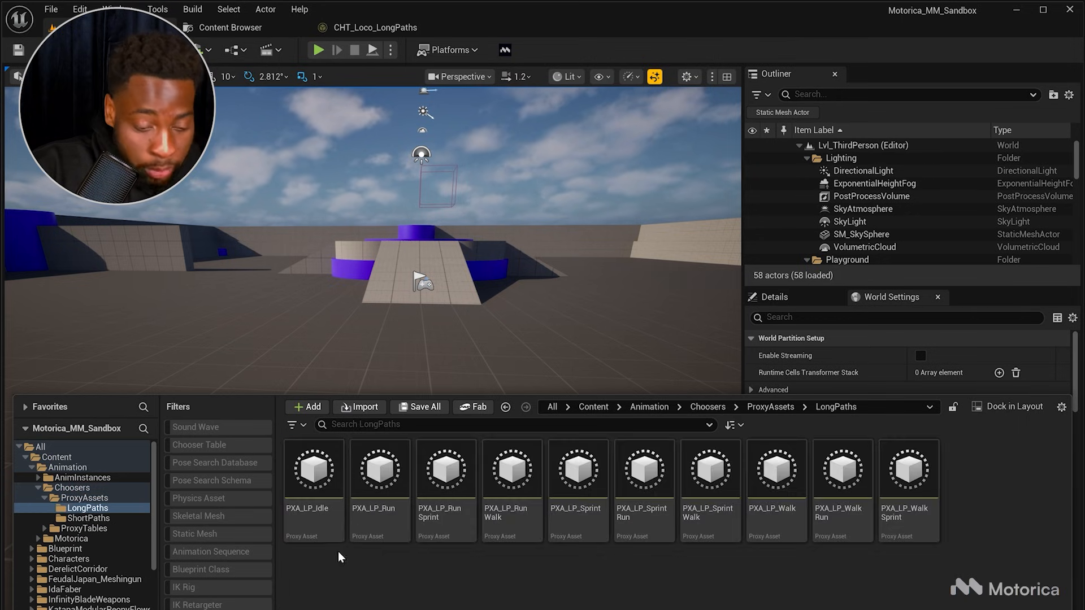
left_click(586, 535)
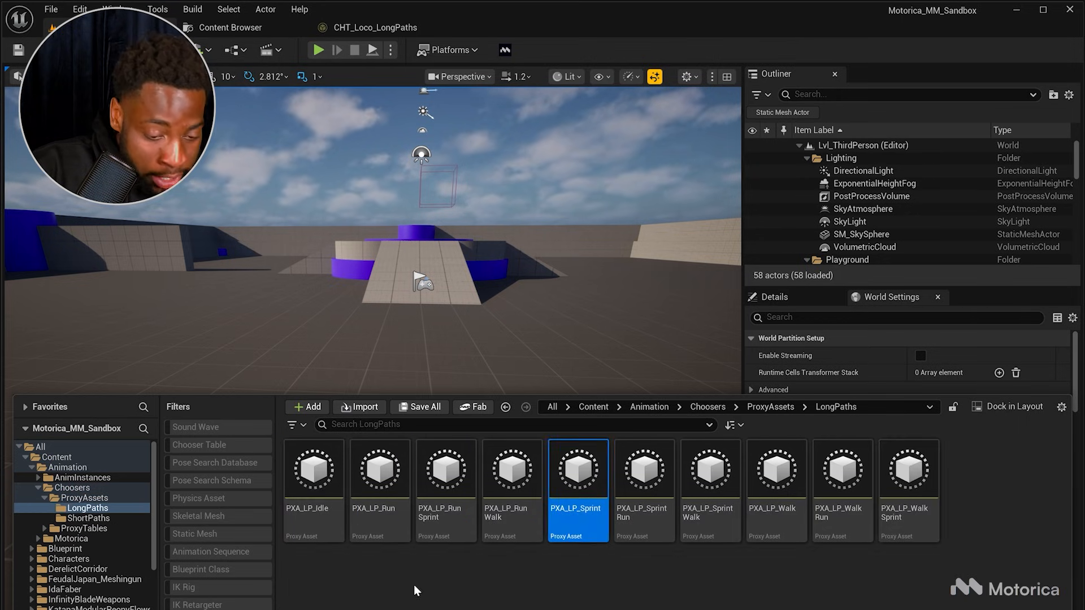
left_click(415, 589)
left_click(317, 516)
left_click(396, 532)
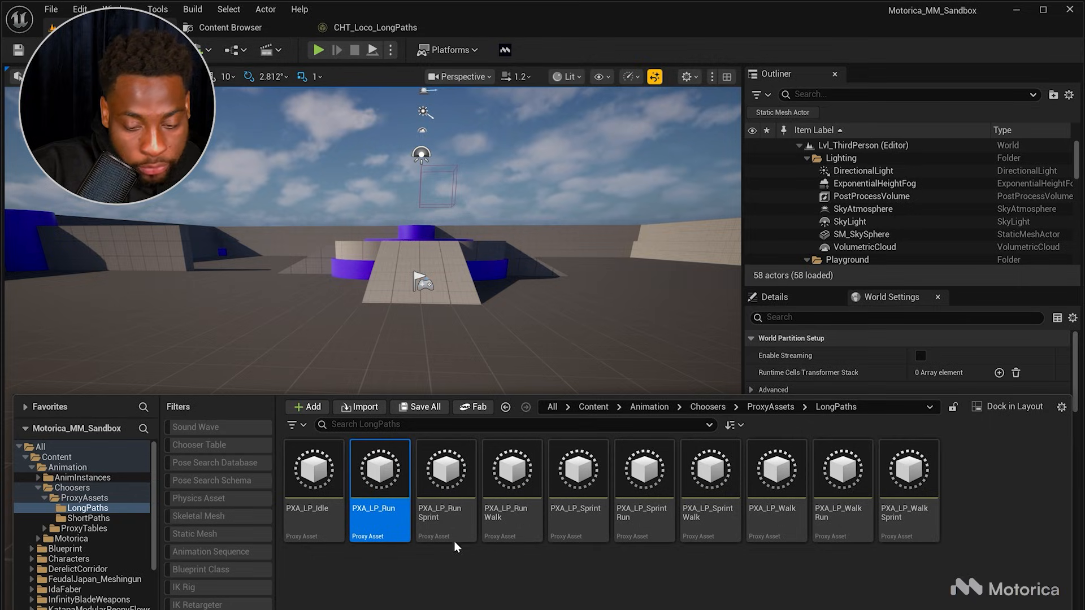
left_click(449, 525)
Step: Navigate back to Choosers and open the ProxyTables LongPaths folder
left_click(771, 407)
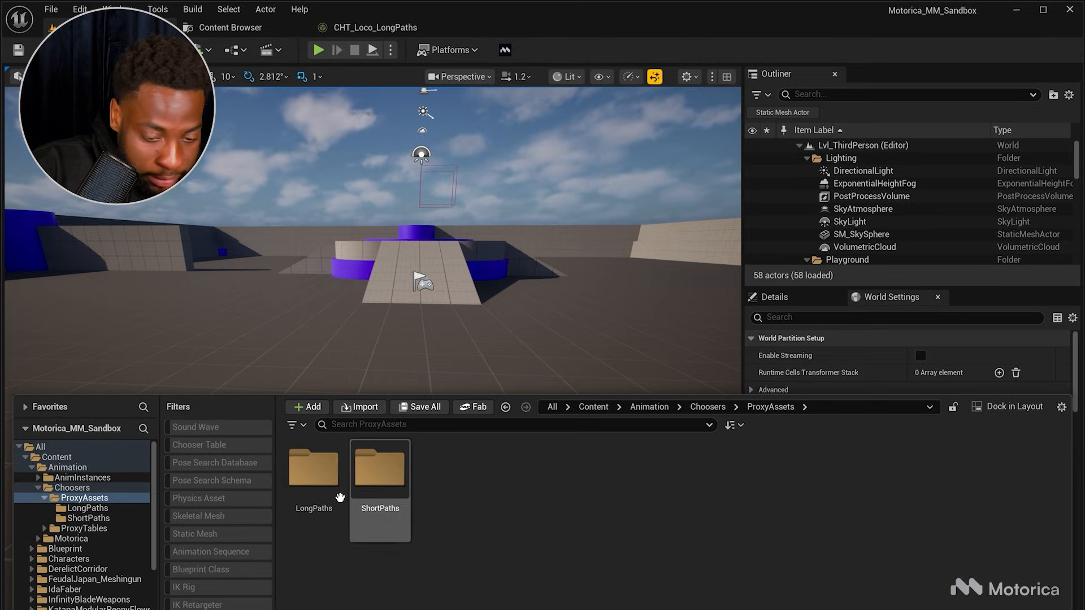
left_click(710, 407)
double_click(380, 528)
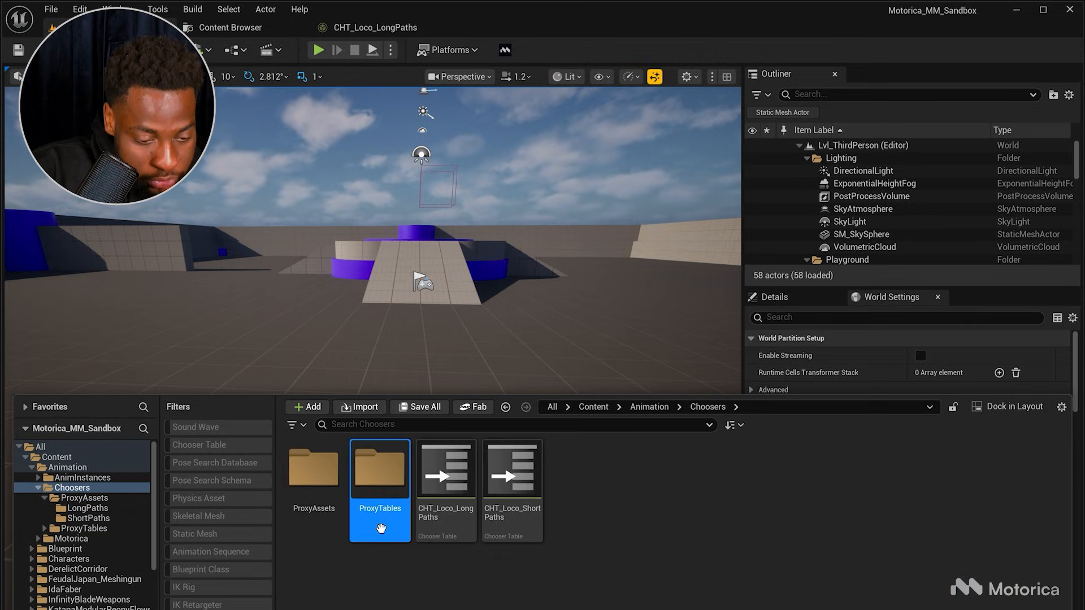
right_click(380, 530)
left_click(330, 578)
double_click(320, 519)
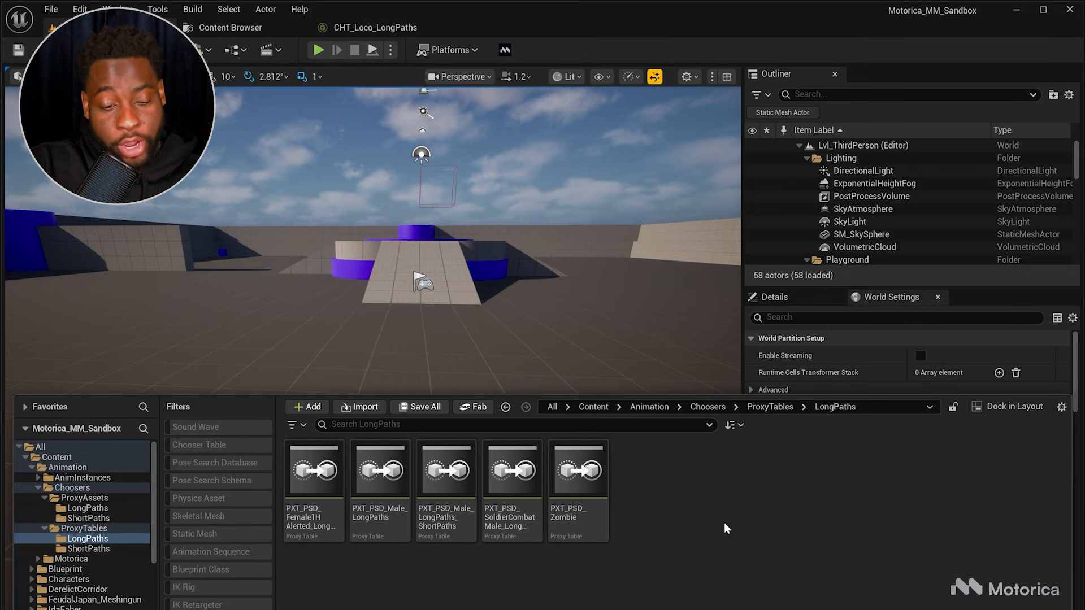
Step: Create a new Proxy Table in the ProxyTables LongPaths folder named PXT_PSD_TutorialDataset
right_click(699, 507)
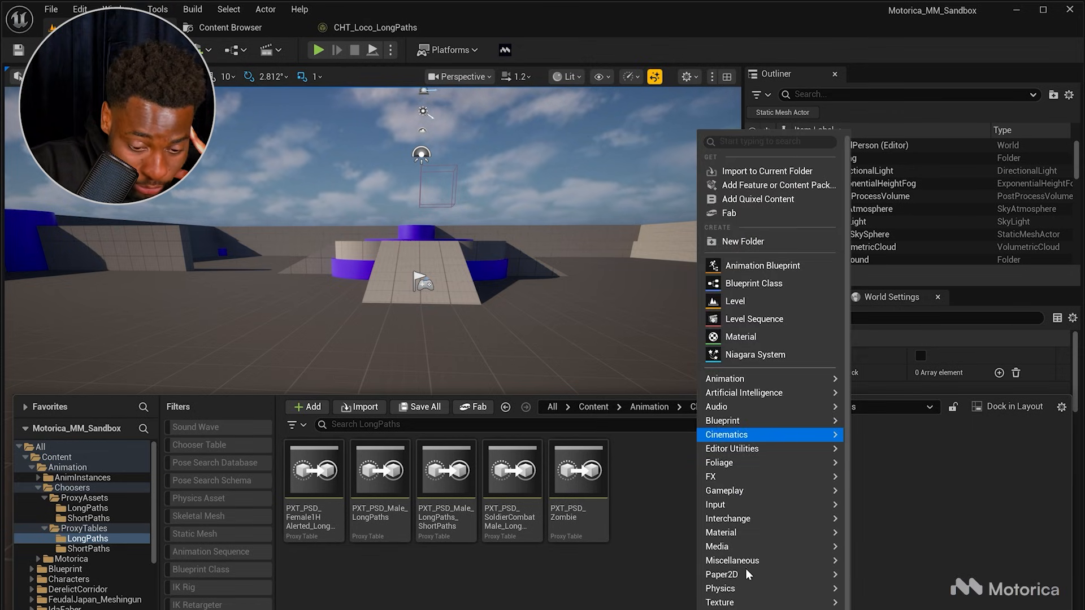
mouse_move(748, 563)
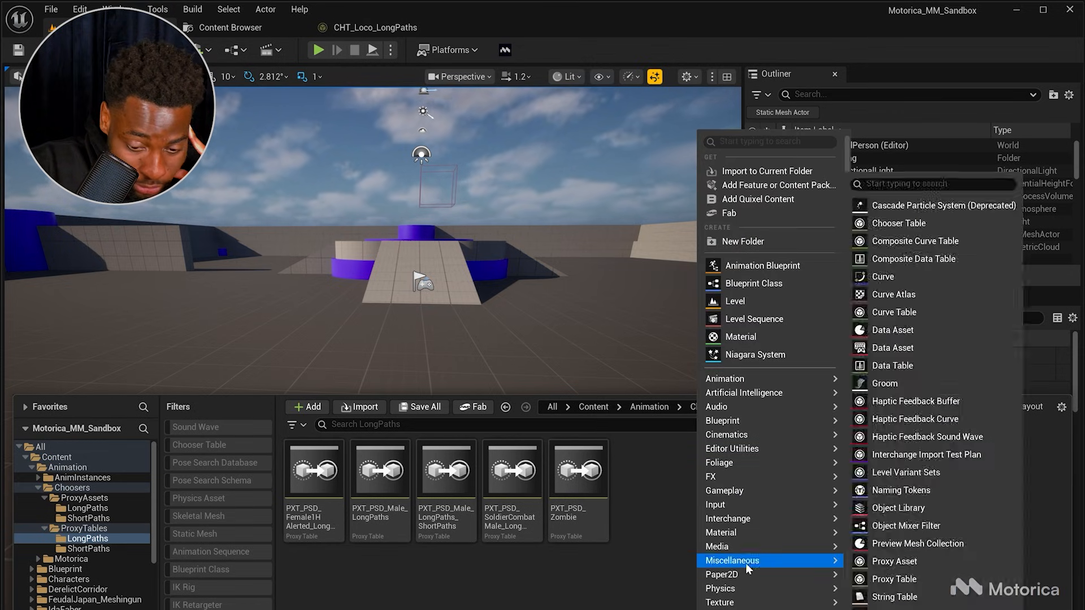
left_click(900, 585)
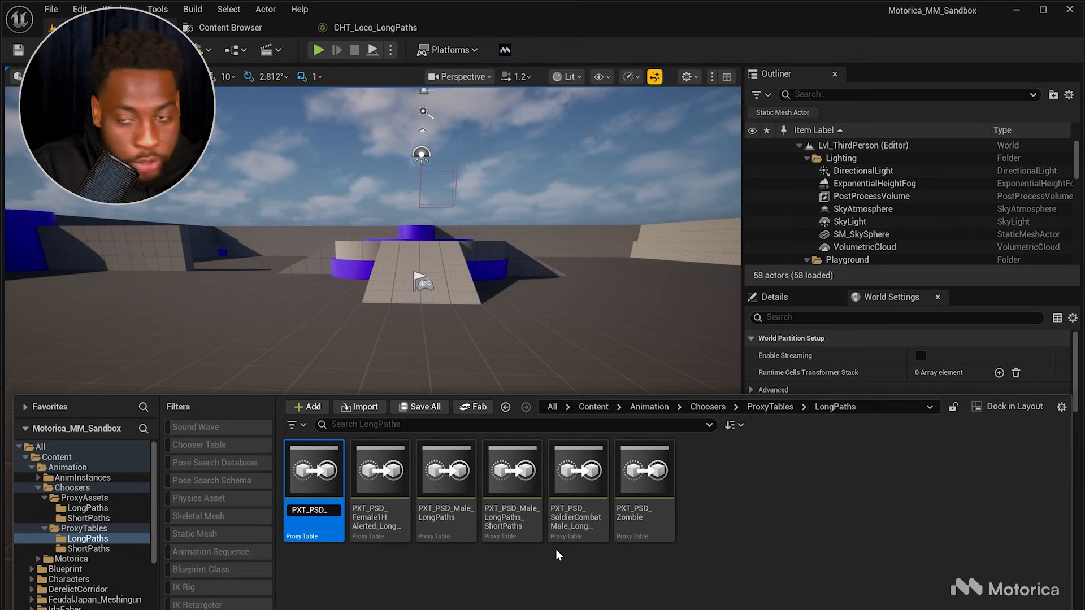
type("Tu")
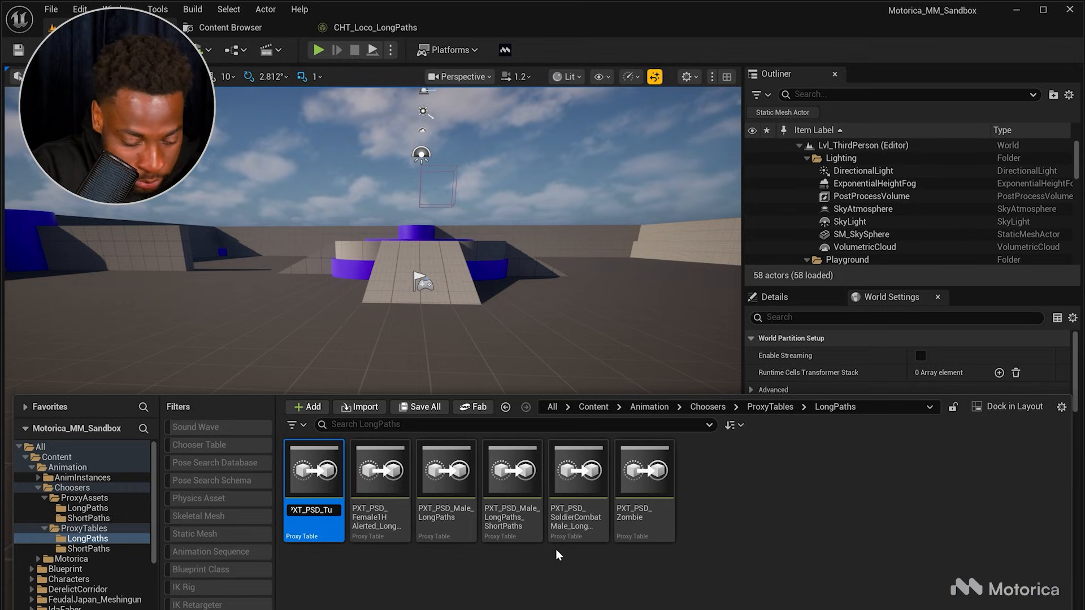
type("torialDataset")
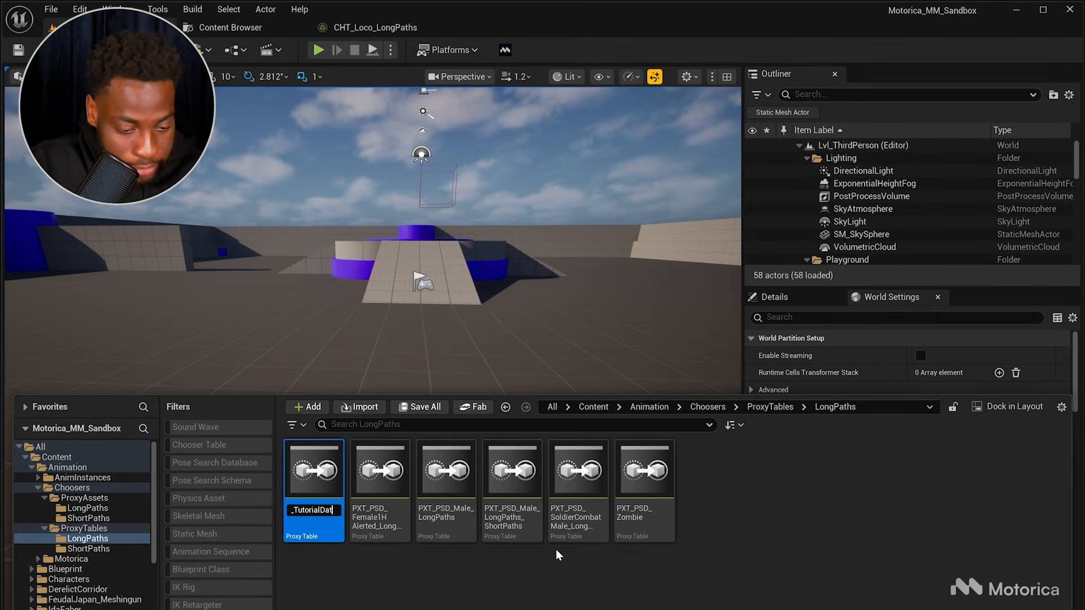
key("Return")
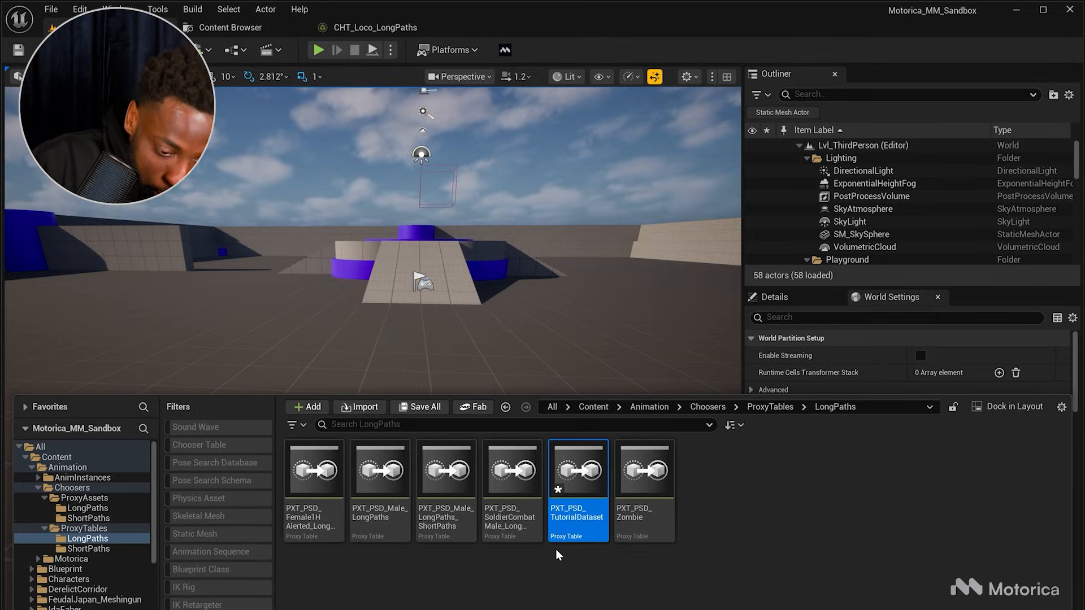
Step: Open the new proxy table and add an Asset row mapping PXA_LP_Idle to the tutorial dataset's PSD_Idle database
double_click(586, 520)
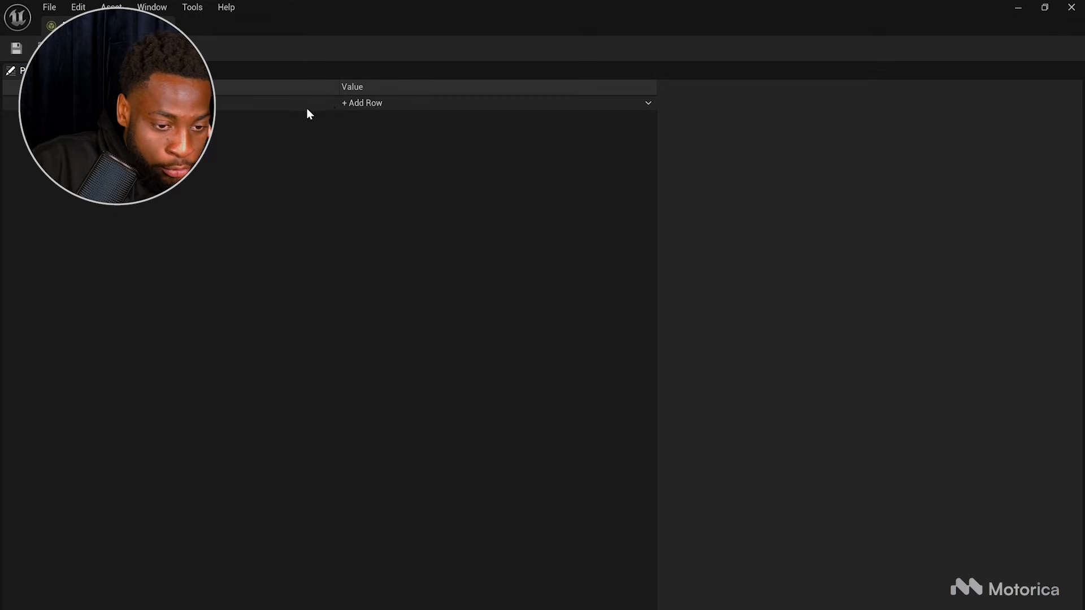
left_click(362, 102)
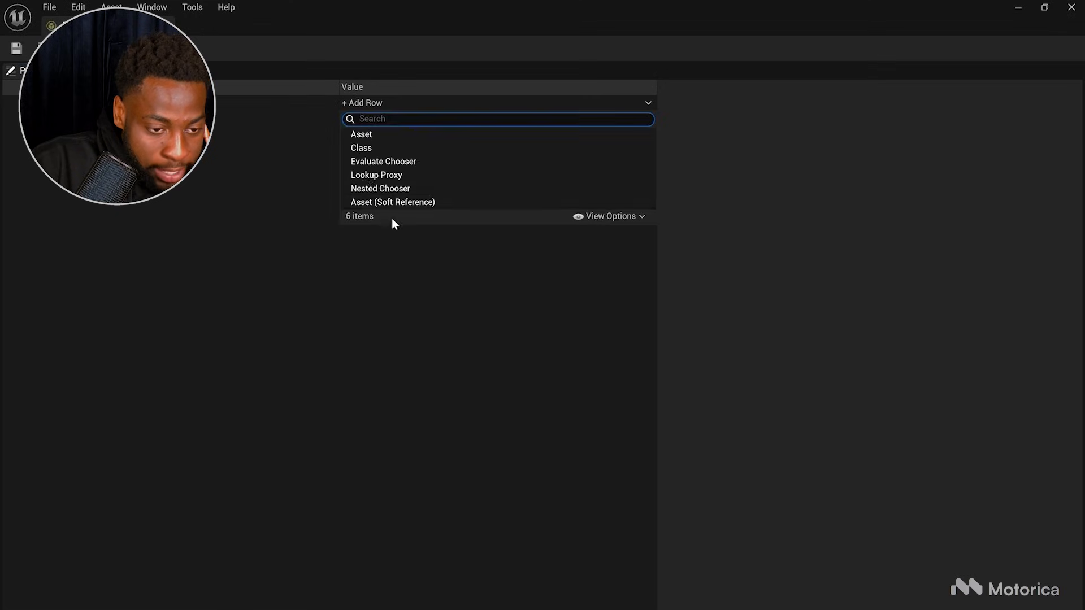
left_click(358, 133)
left_click(153, 105)
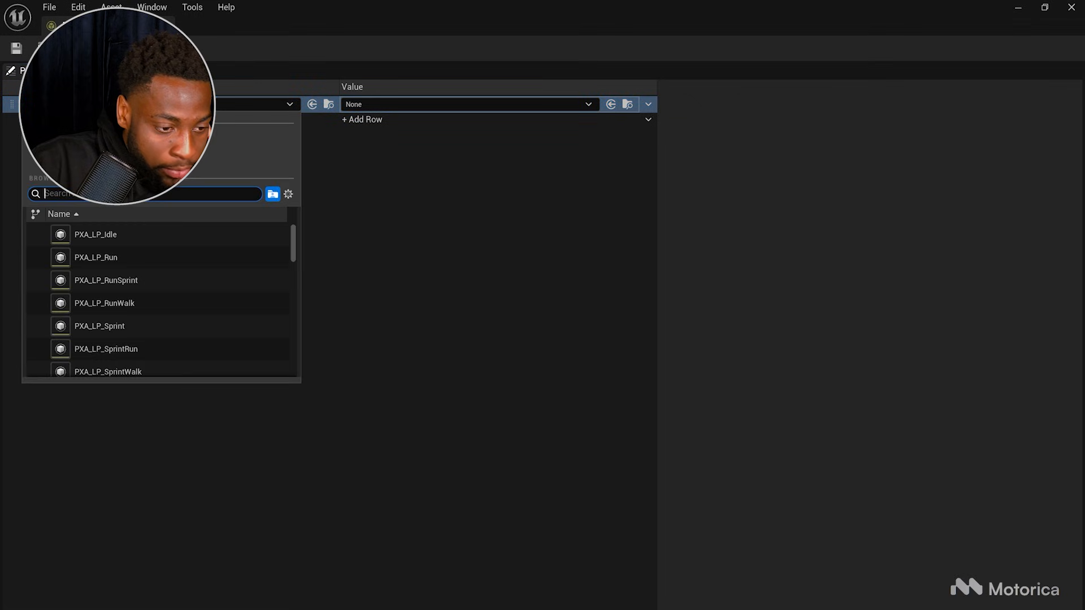
left_click(94, 236)
left_click(367, 107)
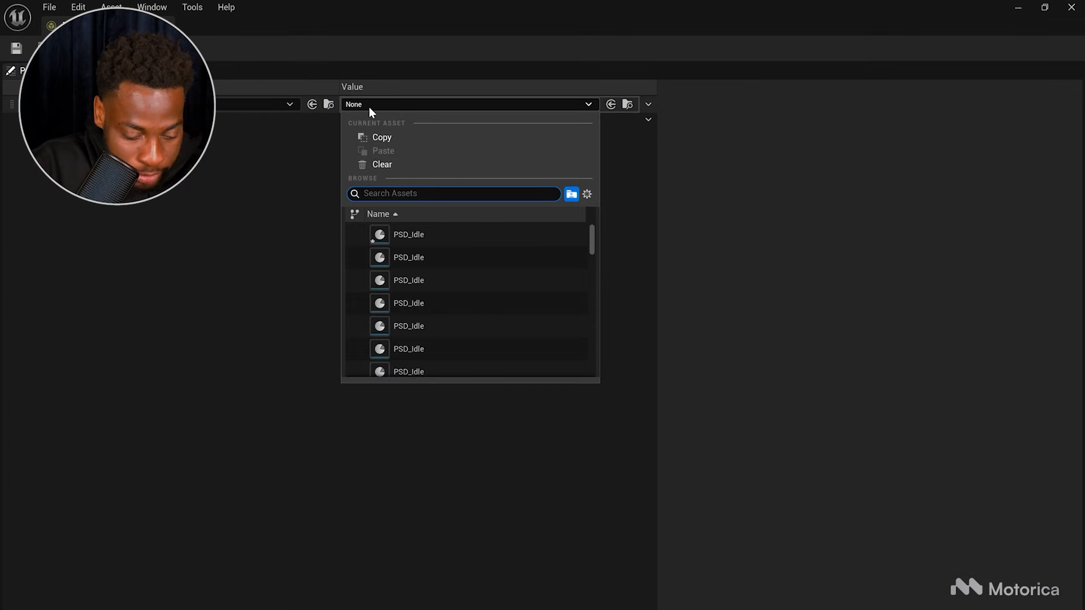
type("tutorialdataset")
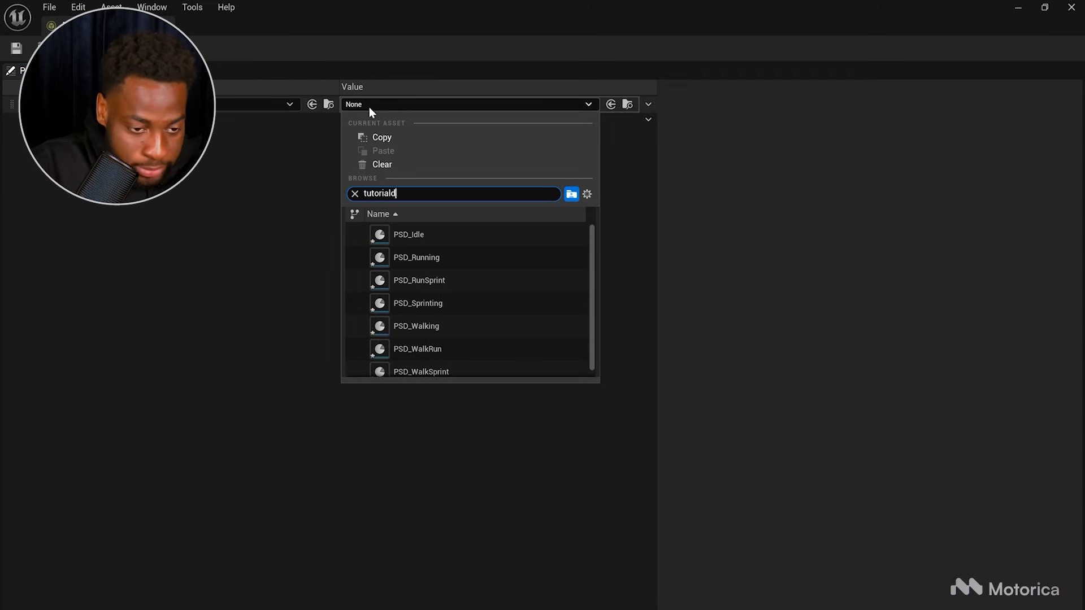
key("Return")
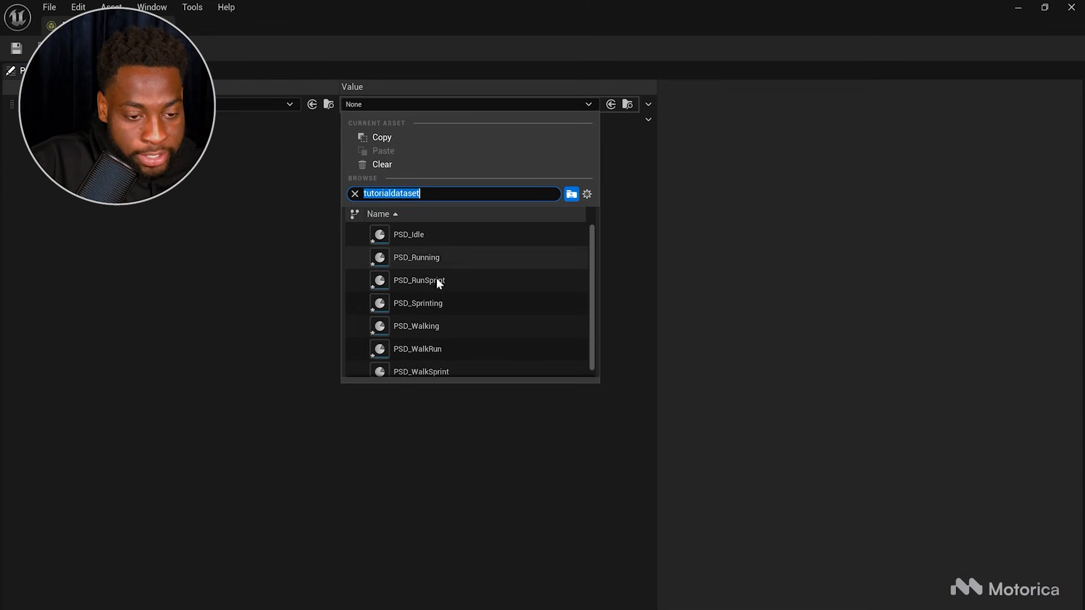
scroll(434, 270, "down", 1)
left_click(411, 235)
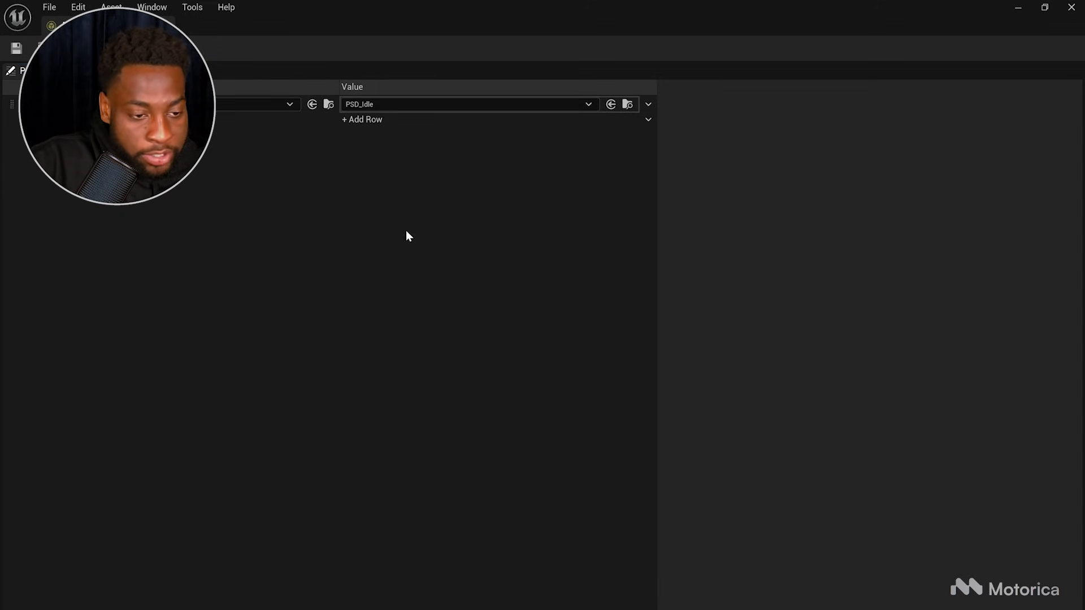
Step: Add an Asset row mapping PXA_LP_Run to PSD_Running and start another row for the next proxy asset
left_click(365, 121)
left_click(353, 151)
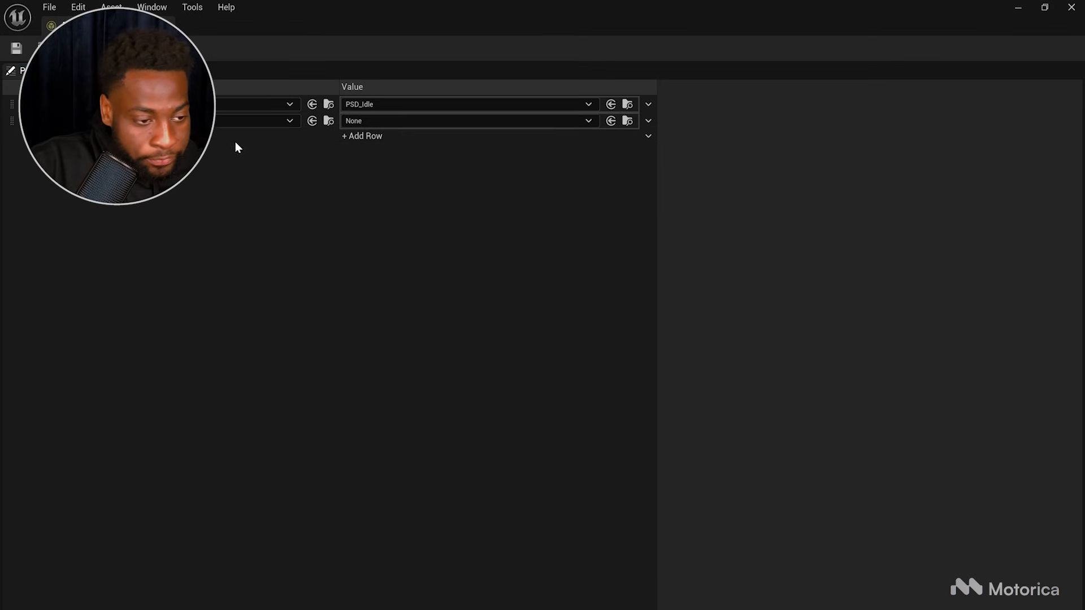
left_click(135, 121)
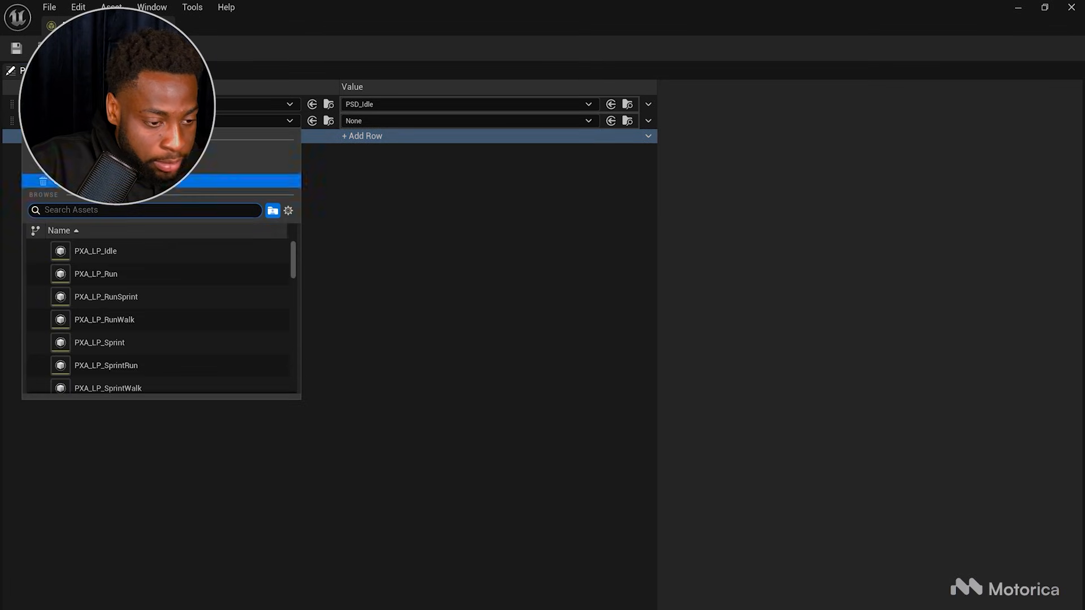
left_click(110, 276)
left_click(365, 122)
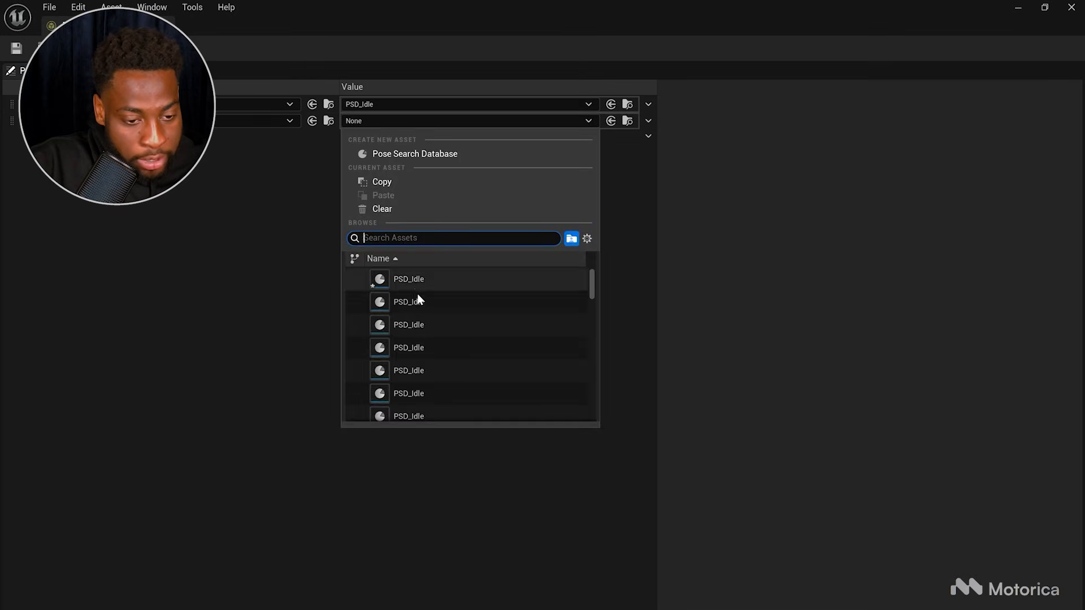
key("ctrl+v")
left_click(433, 304)
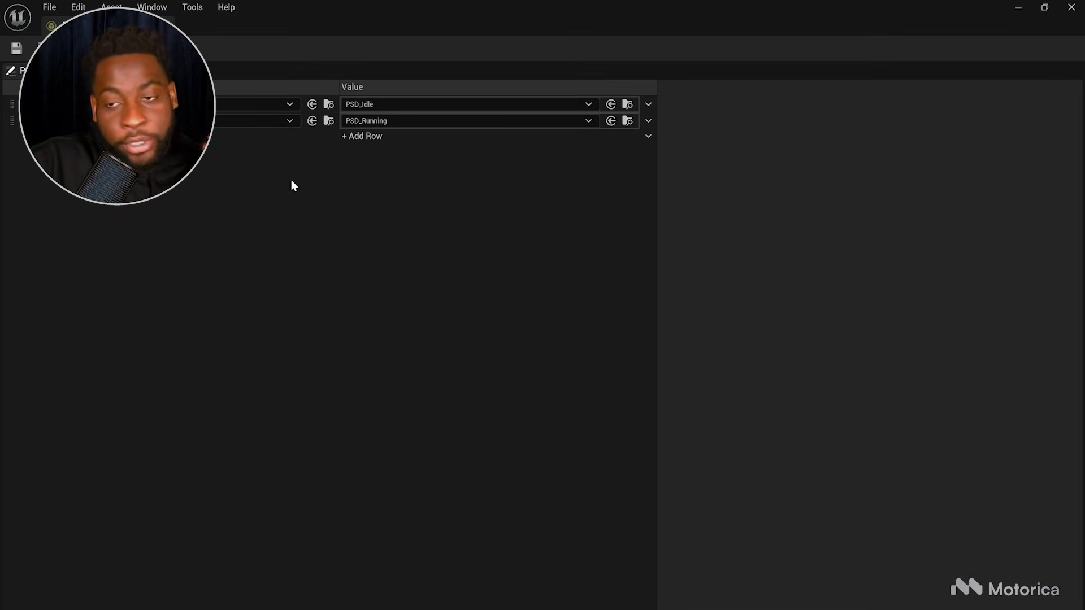
left_click(358, 137)
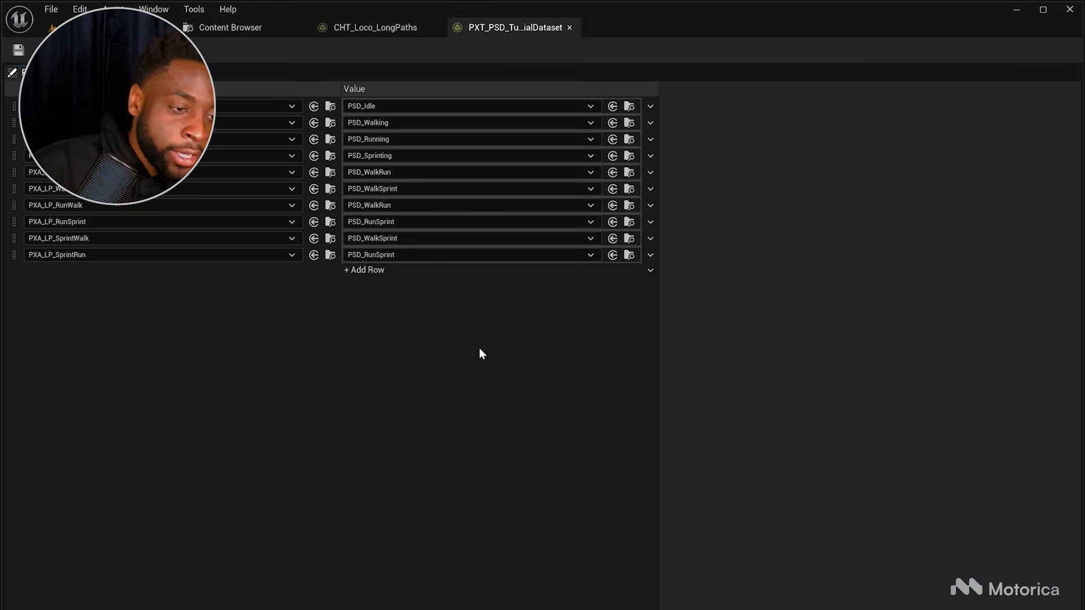
Step: Return to the level editor and browse the Content Animation and Blueprint folders
left_click(101, 27)
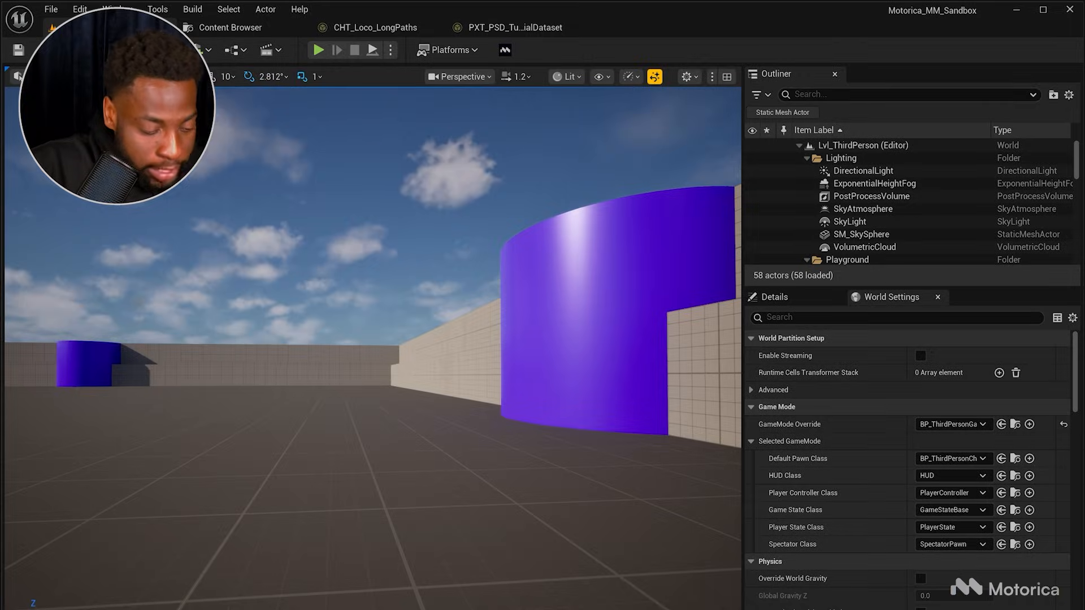
key("ctrl+space")
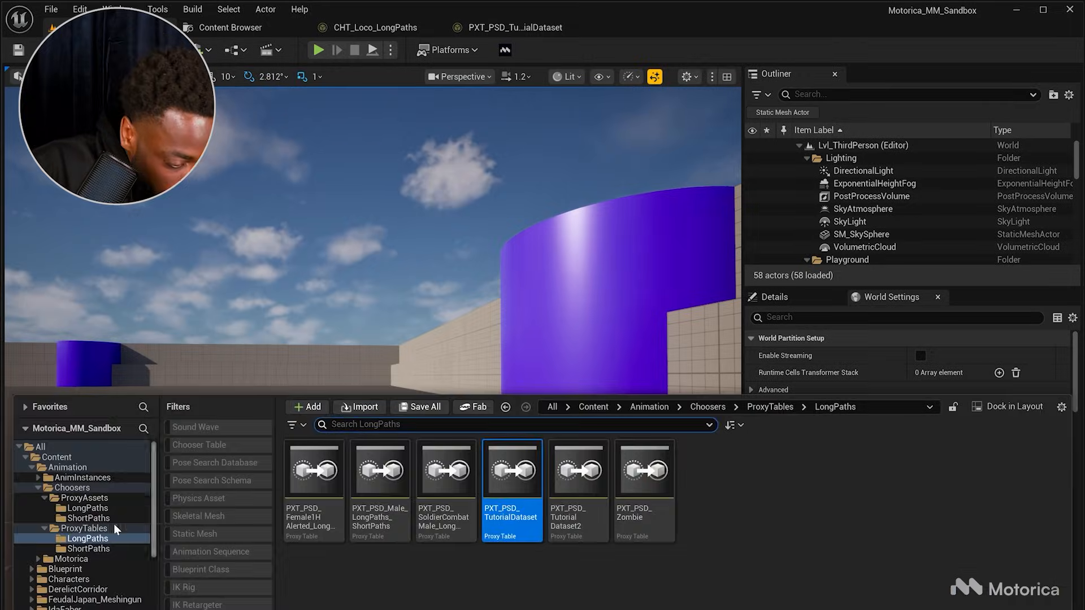
left_click(65, 569)
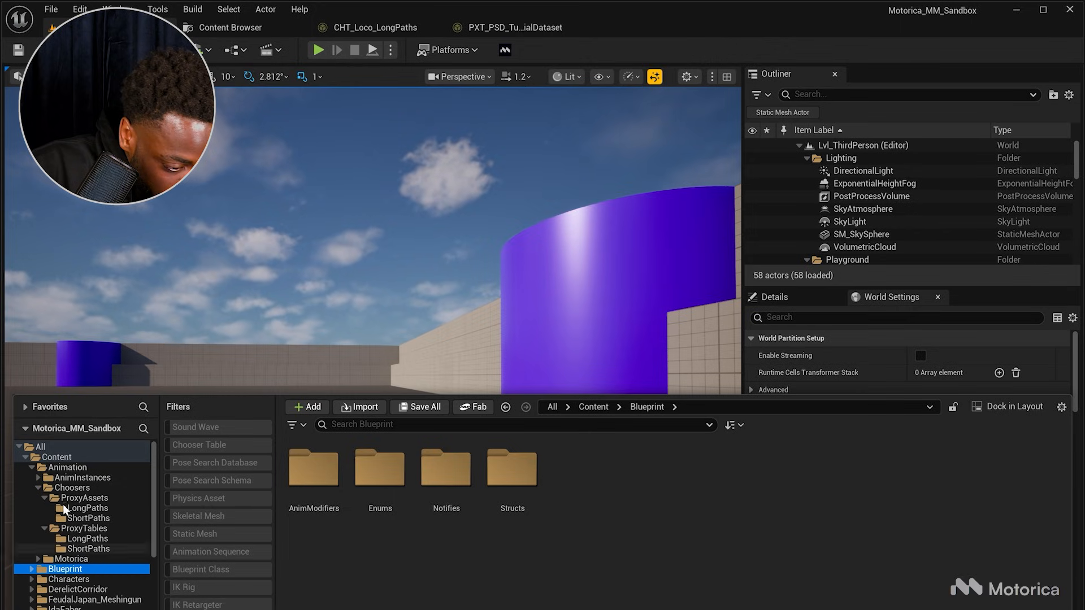
left_click(55, 467)
left_click(31, 466)
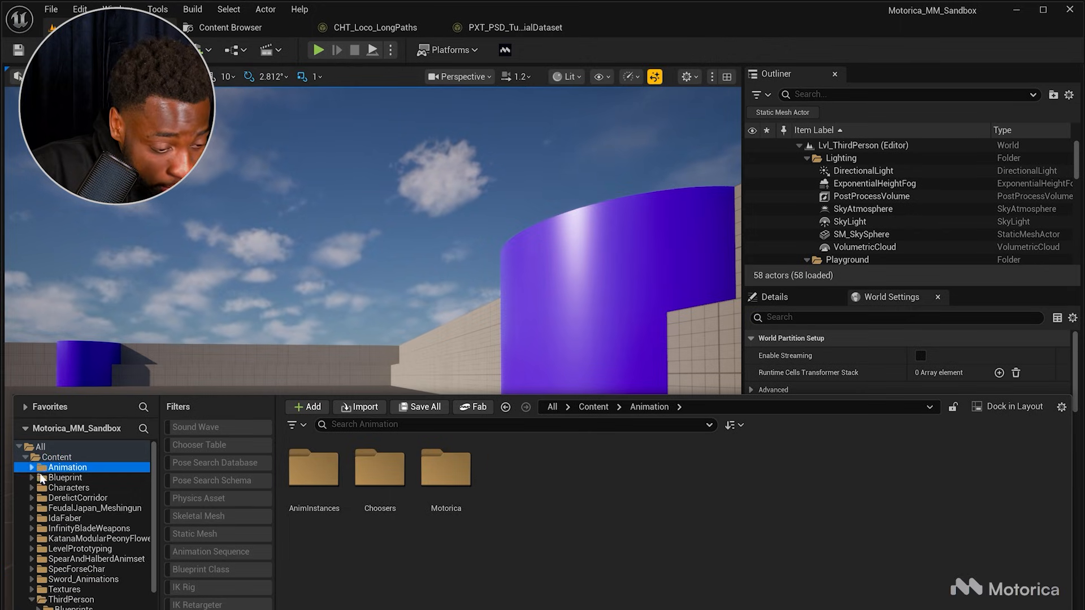
left_click(63, 477)
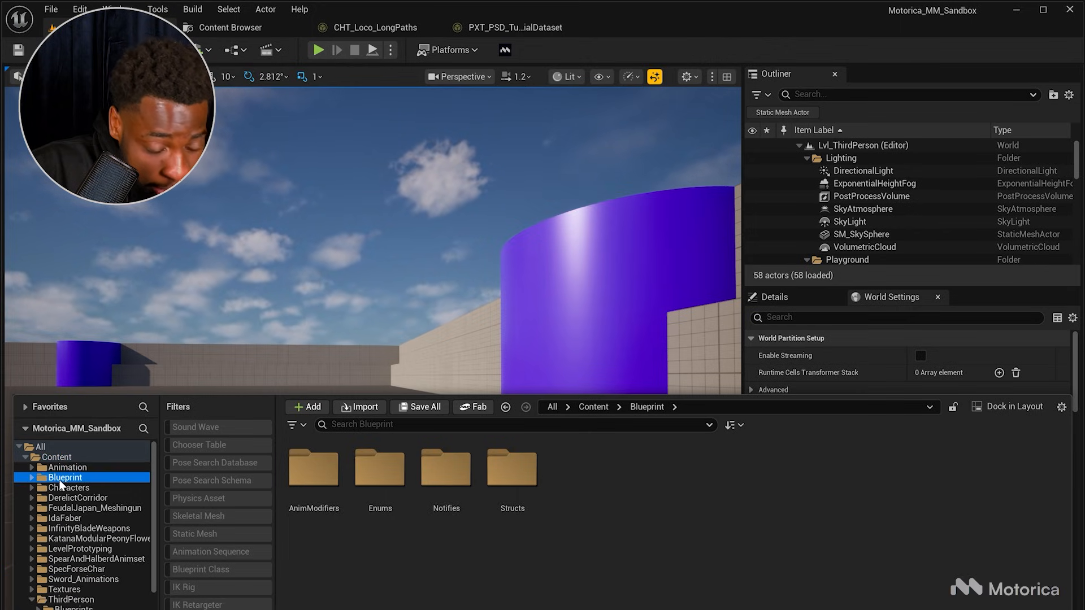
Step: Open the TutorialDataset Retargeted folder, filter it to animation sequences and select all of them
double_click(308, 511)
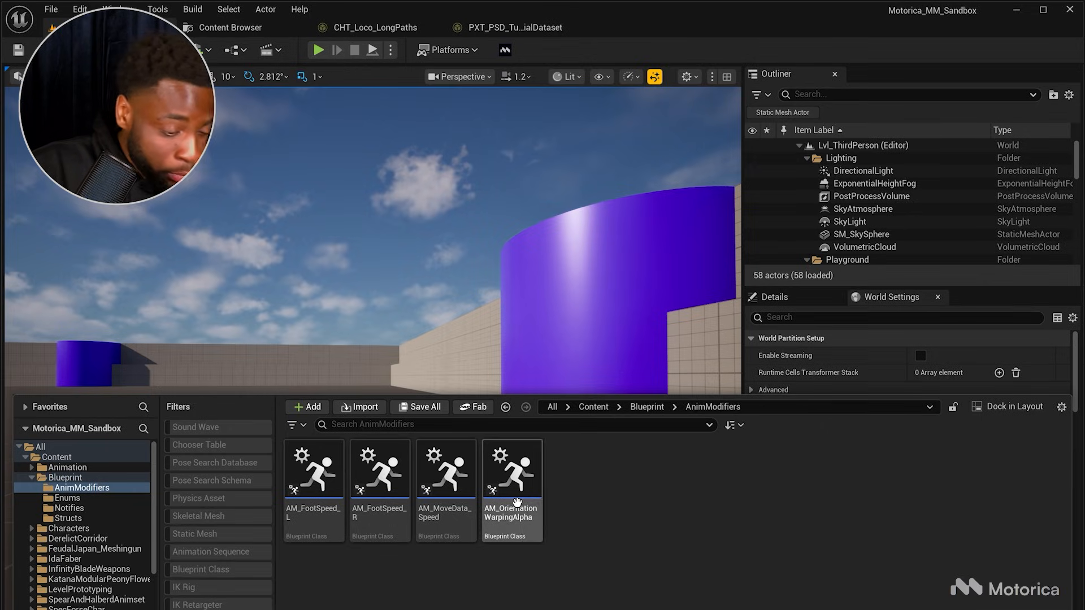
scroll(77, 576, "down", 5)
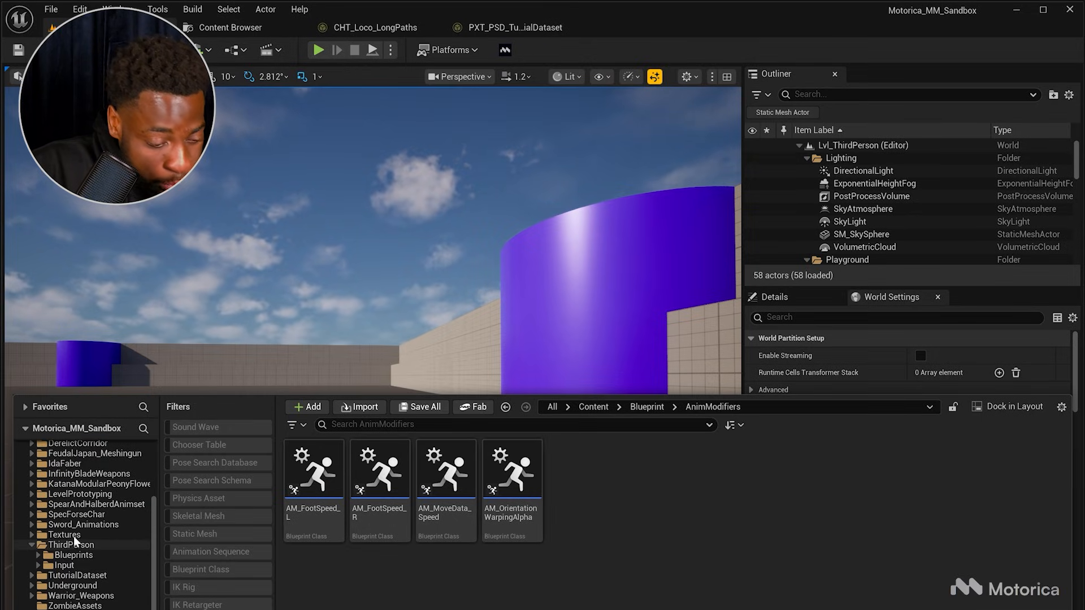
left_click(77, 575)
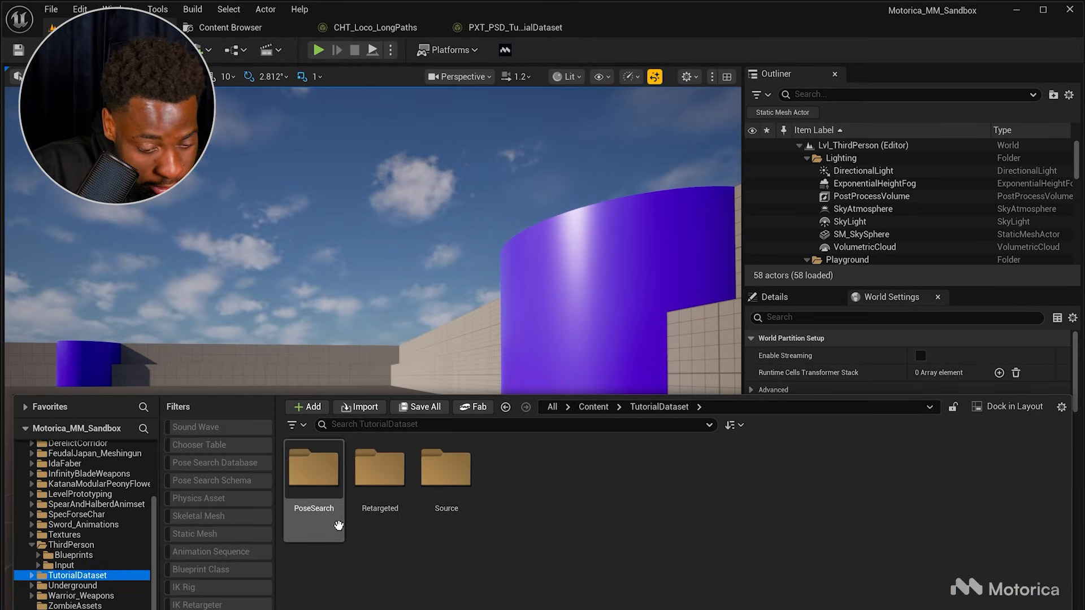
double_click(387, 517)
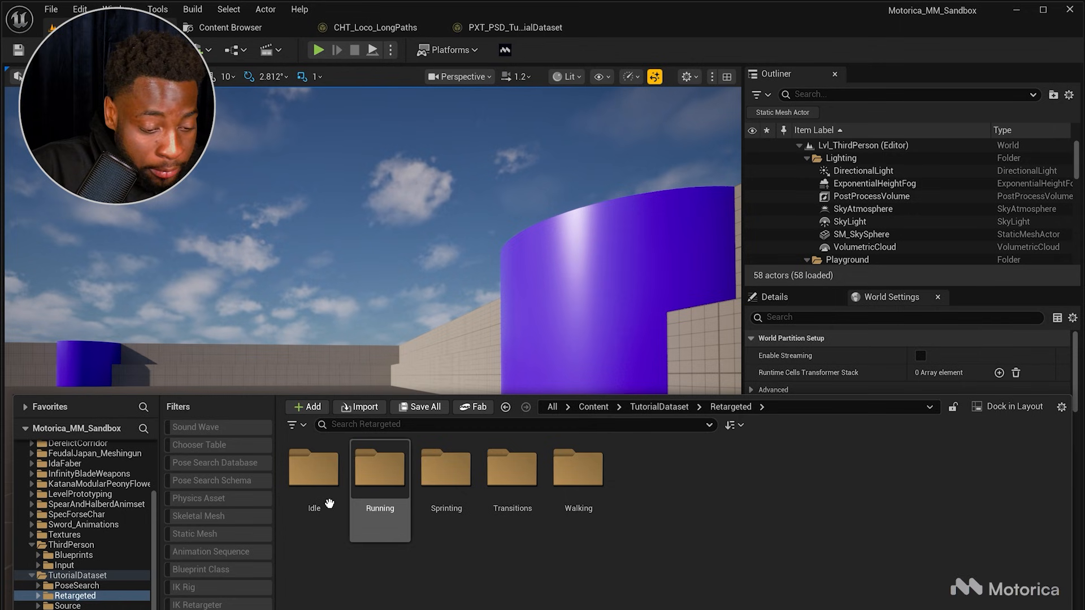
left_click(246, 552)
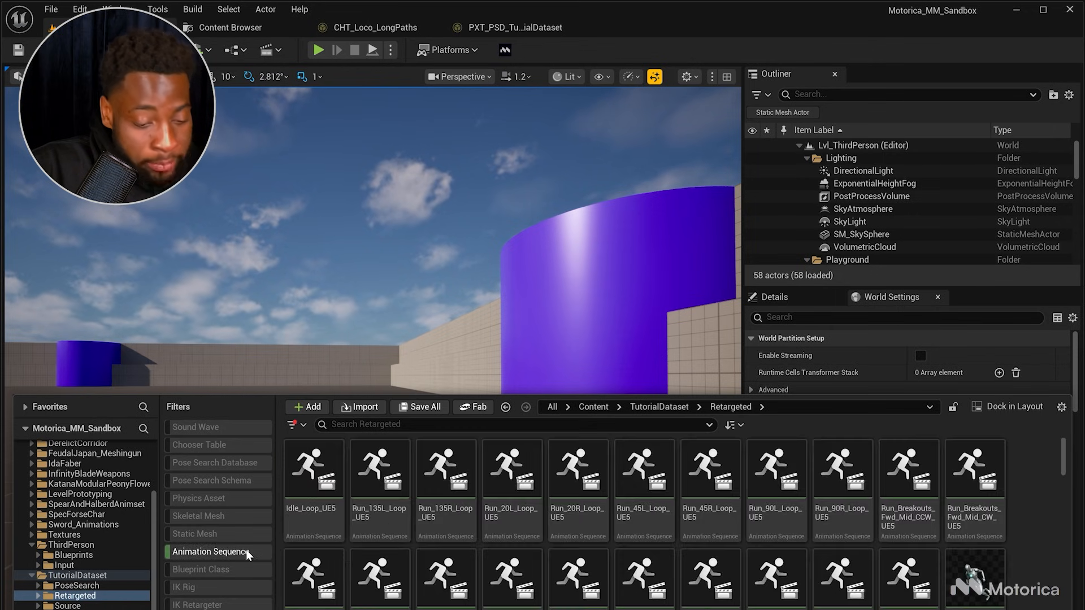
left_click(325, 514)
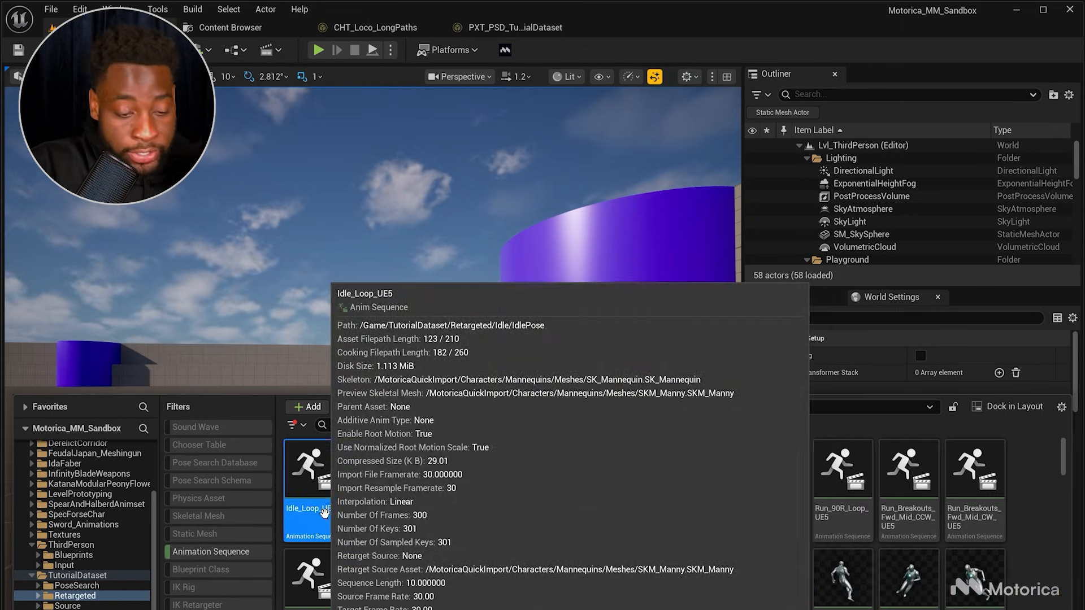
key("ctrl+a")
Step: Add the AM_FootSpeed_L, AM_FootSpeed_R and AM_OrientationWarpingAlpha animation modifiers to all selected sequences and apply them
right_click(433, 515)
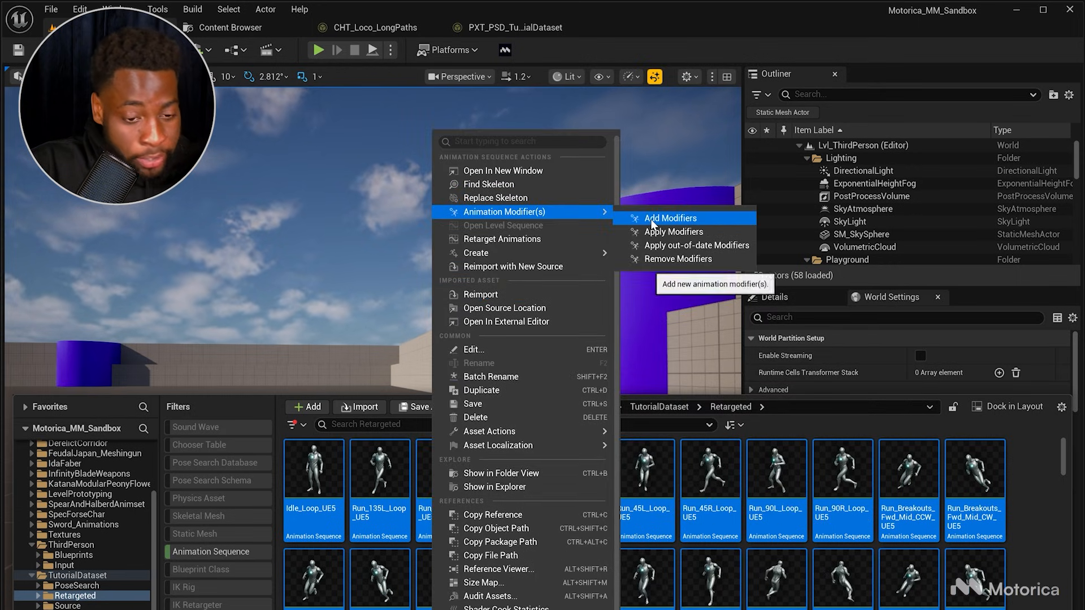
left_click(650, 210)
left_click(415, 185)
left_click(432, 213)
left_click(419, 185)
left_click(441, 227)
left_click(419, 184)
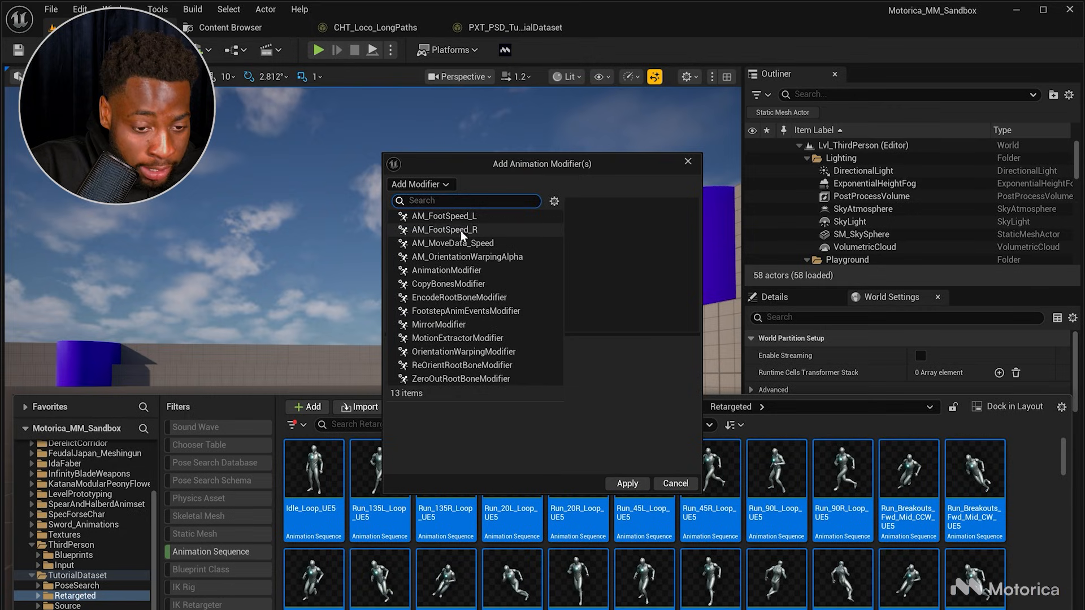
left_click(496, 253)
left_click(493, 231)
left_click(484, 219)
left_click(484, 206)
left_click(491, 235)
left_click(507, 289)
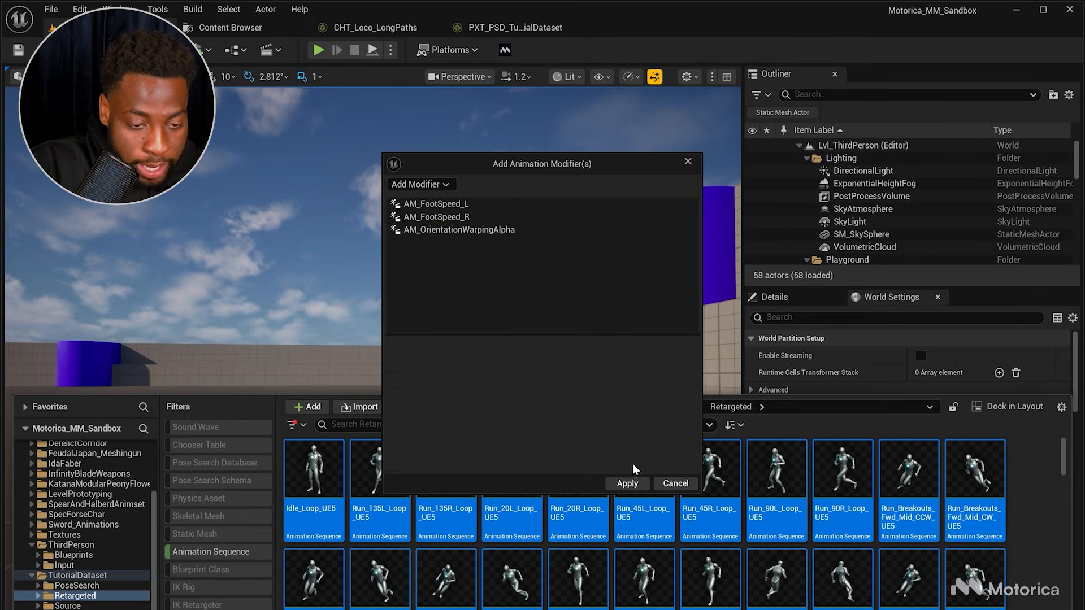
left_click(497, 229)
left_click(493, 217, "ctrl")
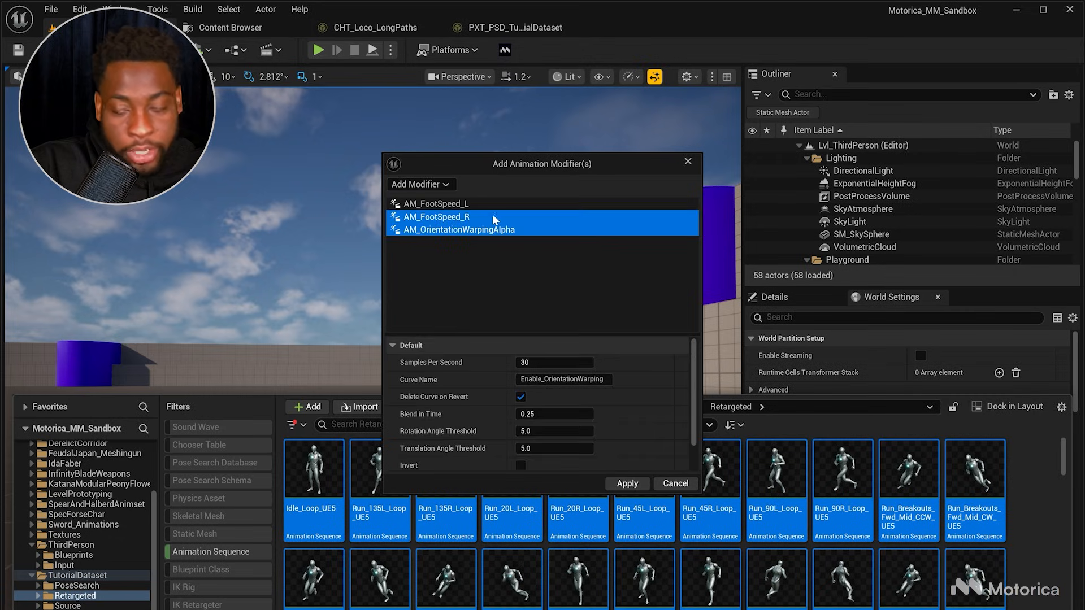
left_click(493, 206, "ctrl")
left_click(516, 255)
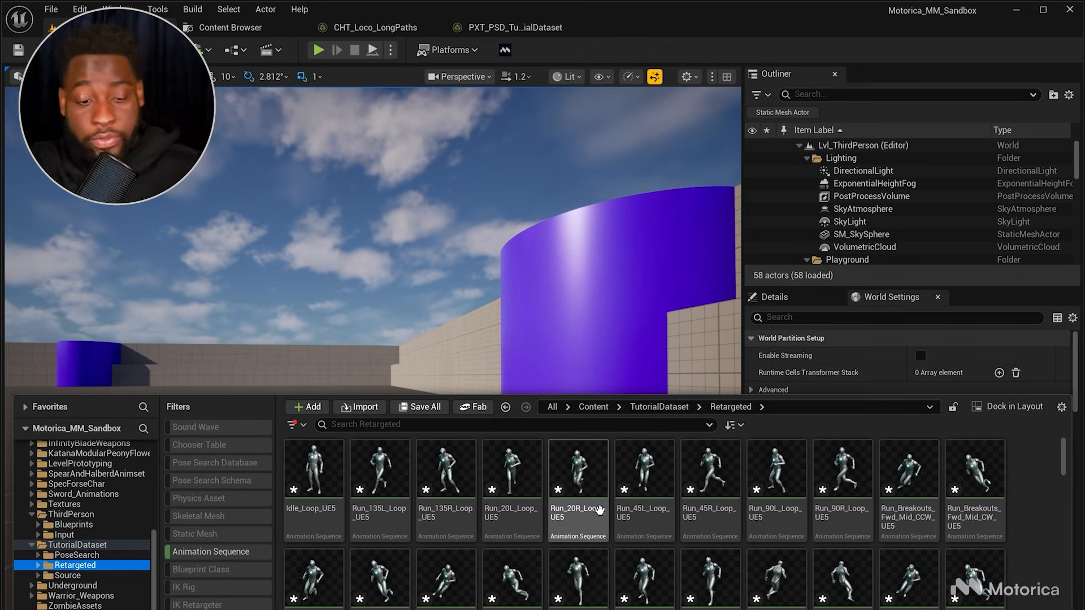
Step: Open Run_20R_Loop_UE5 and inspect its FootSpeed and orientation warping curves on the timeline
mouse_move(586, 492)
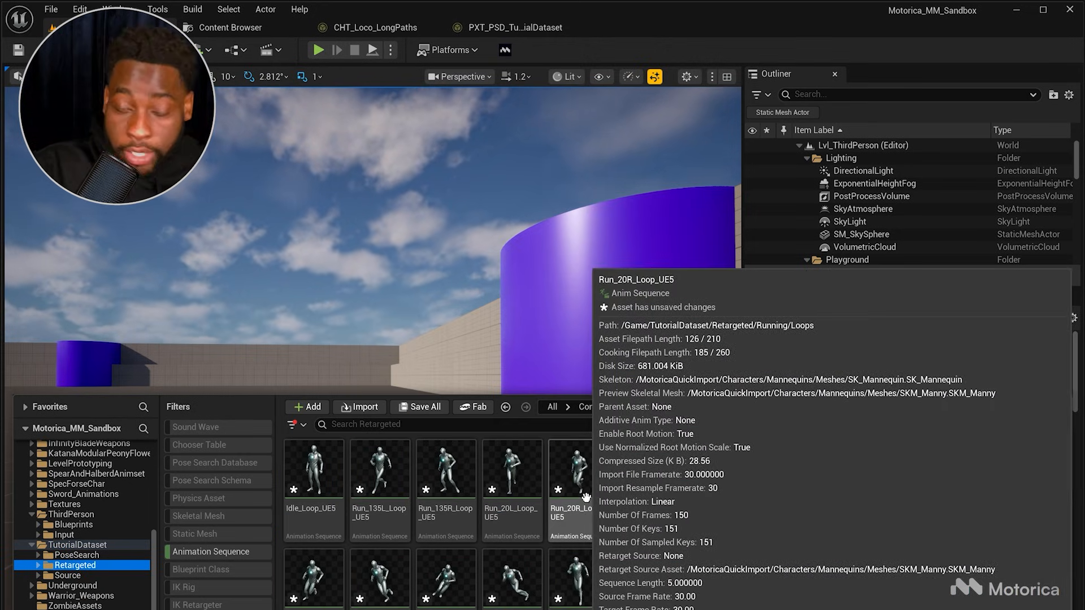
left_click(587, 489)
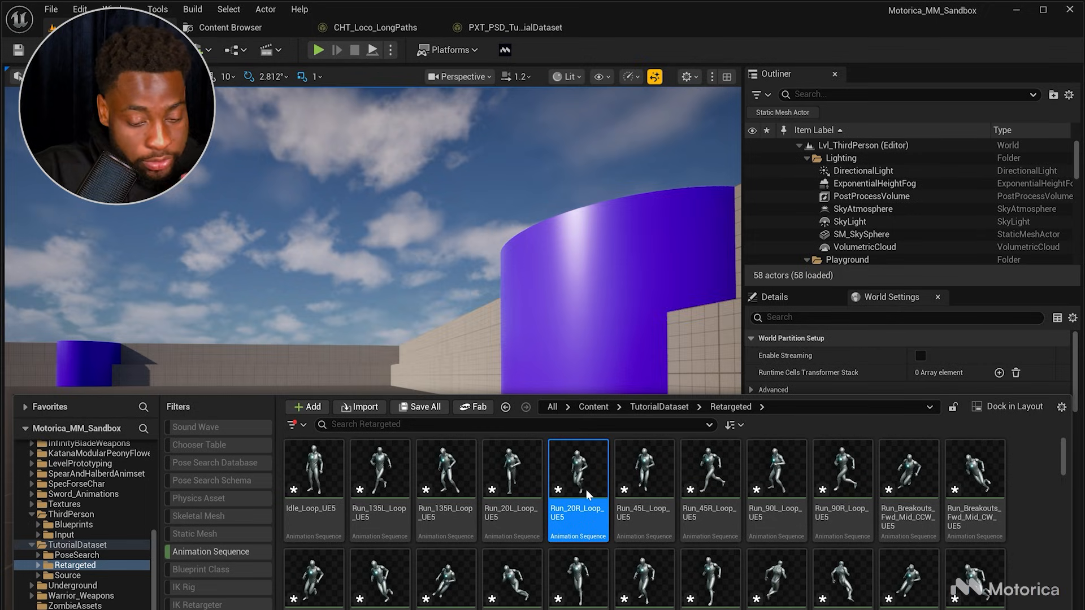
double_click(573, 502)
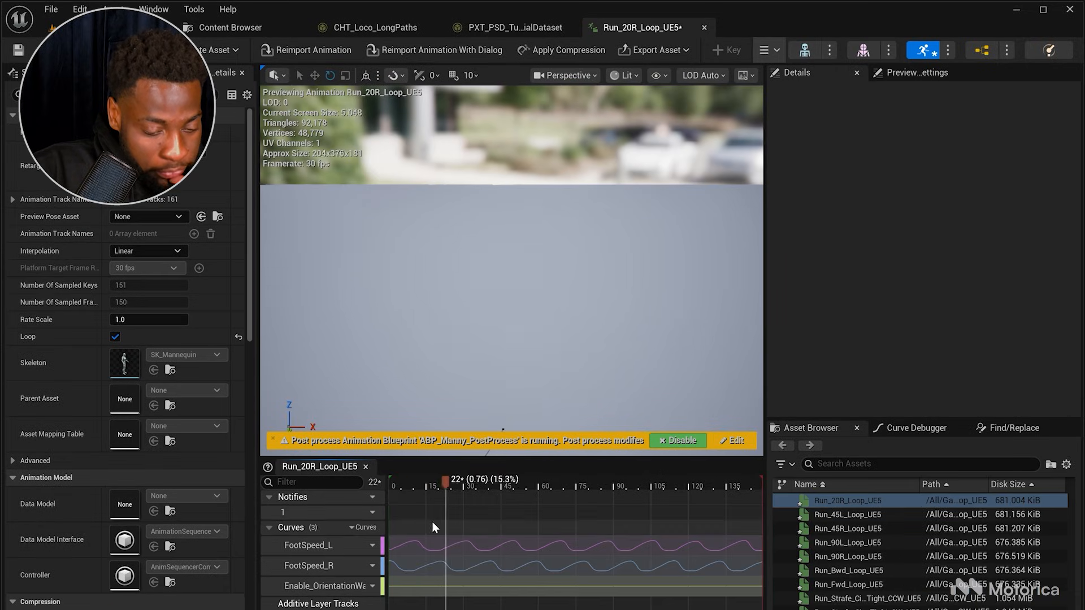
left_click_drag(432, 487, 407, 514)
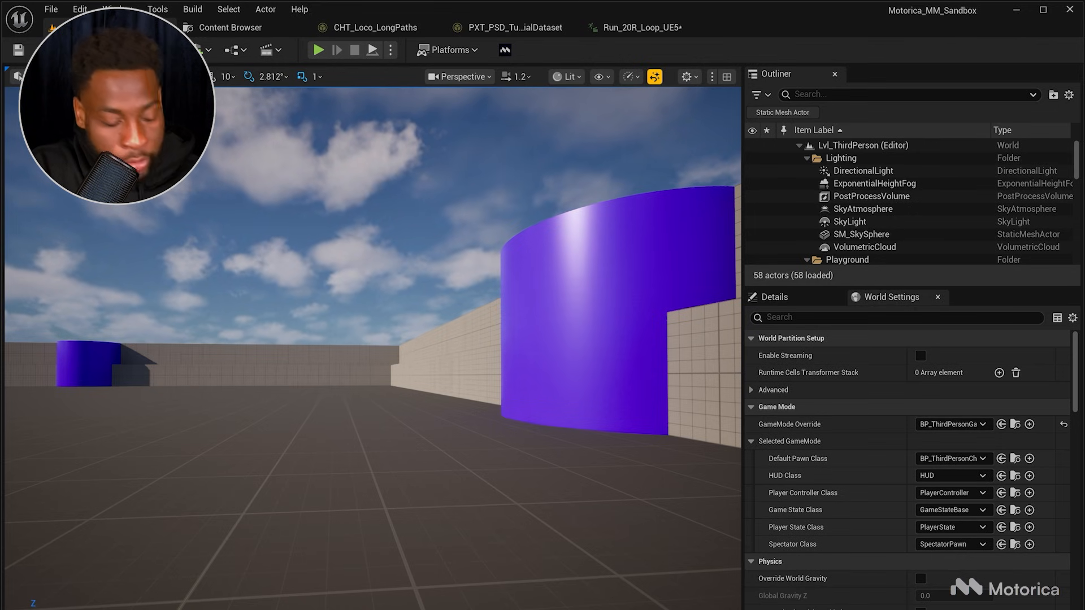
Step: Open the BP_ThirdPersonCharacter blueprint from the ThirdPerson Blueprints folder
right_click_drag(395, 434, 373, 456)
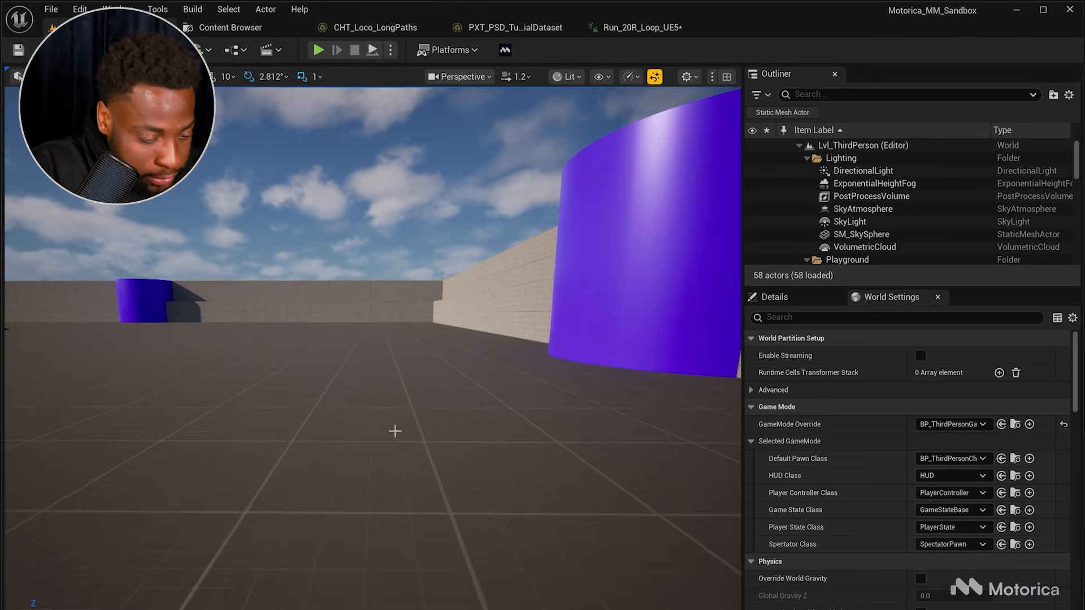
key("ctrl+space")
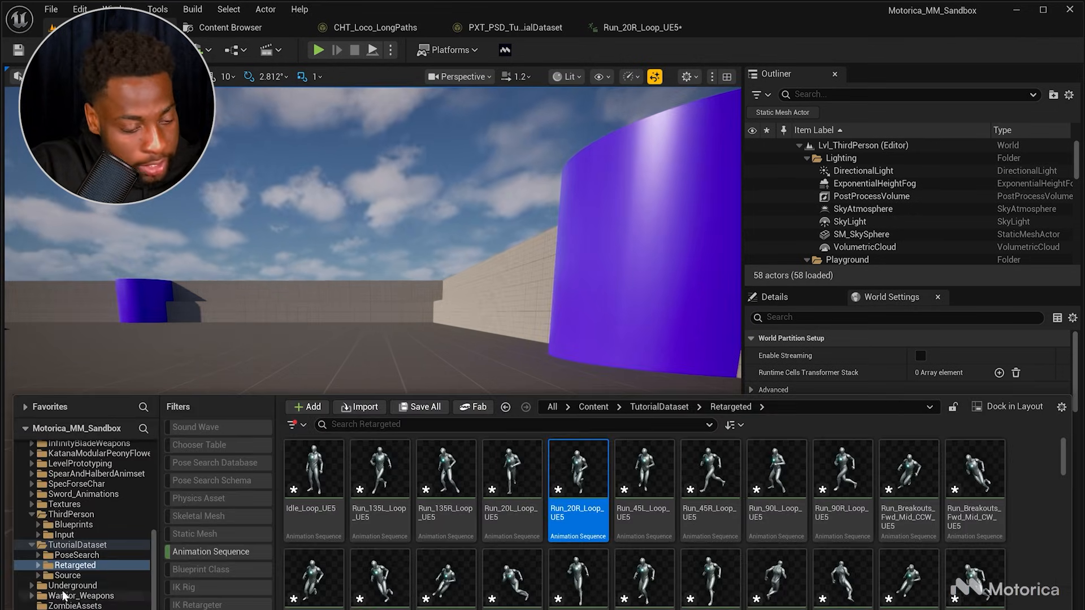
left_click(63, 524)
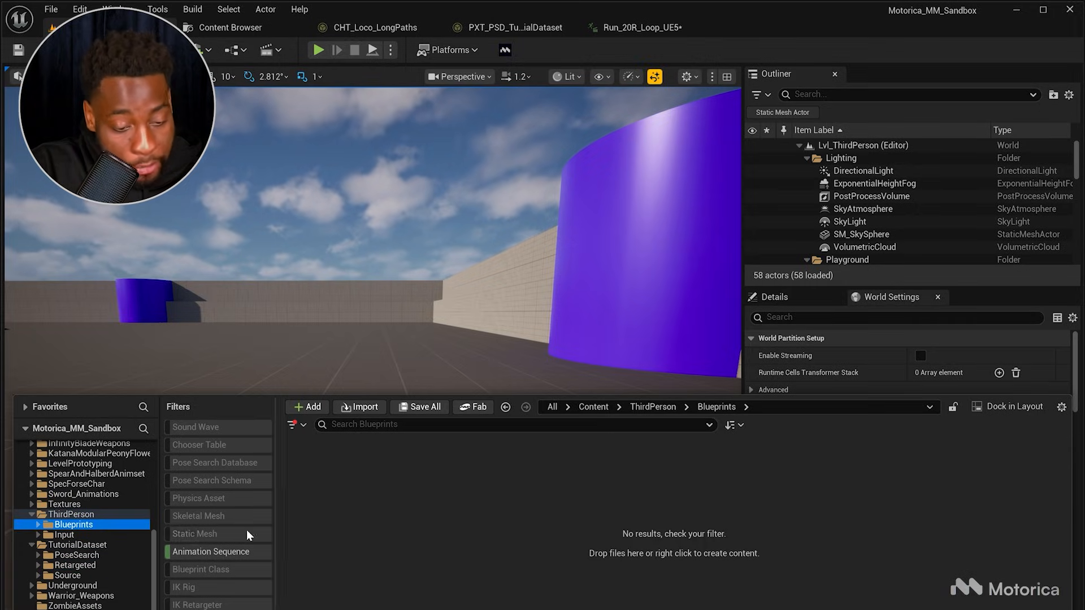
left_click(205, 554)
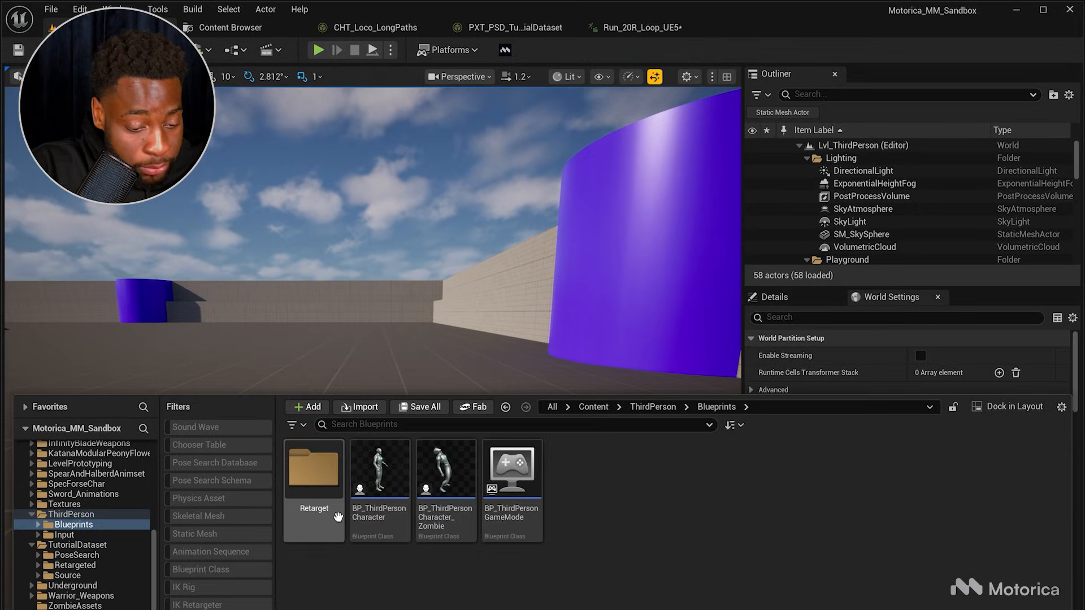
left_click(380, 509)
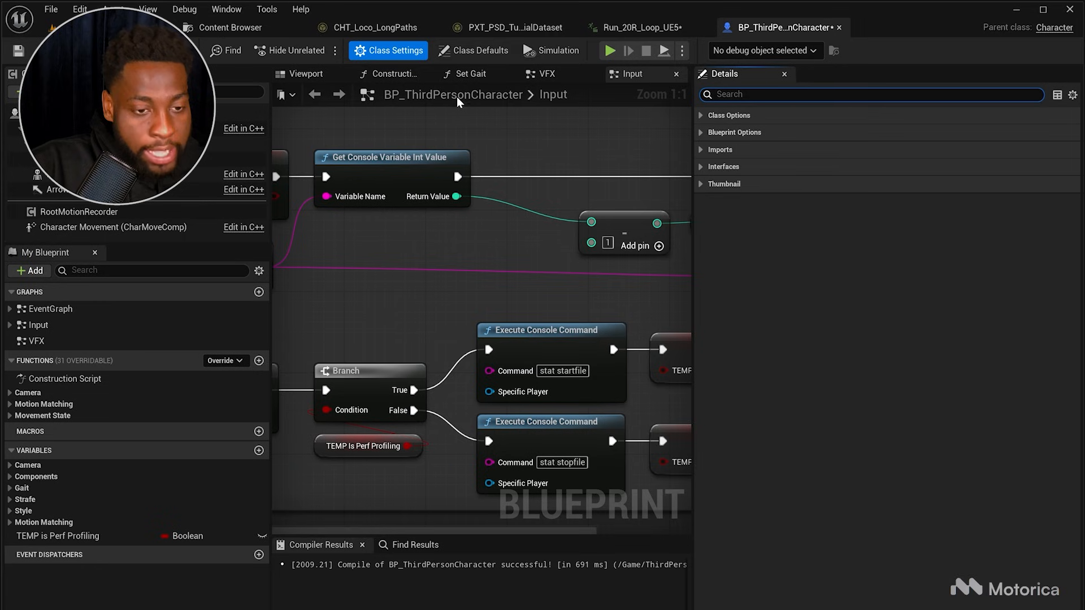
Step: In the class defaults, set the Long Paths Proxy Table to PXT_PSD_TutorialDataset and compile the blueprint
left_click(469, 52)
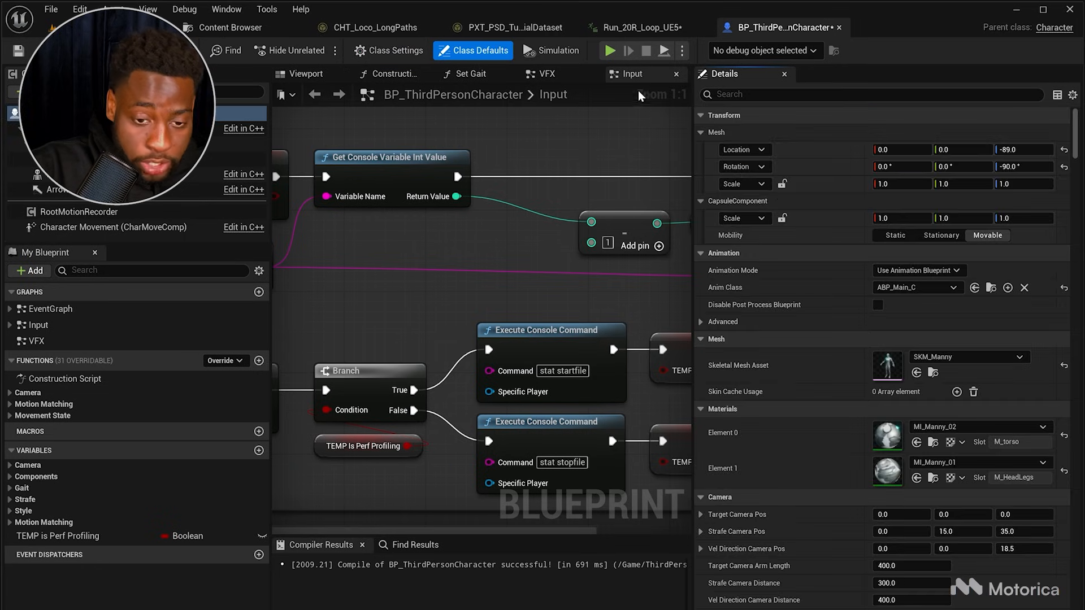
left_click(733, 96)
type("proxy")
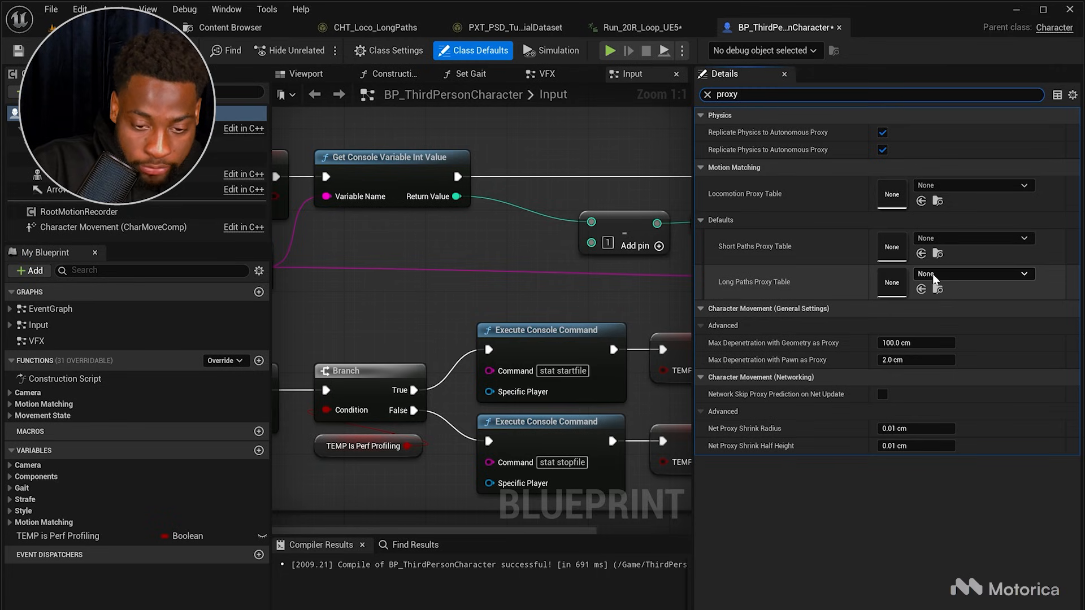
left_click(933, 275)
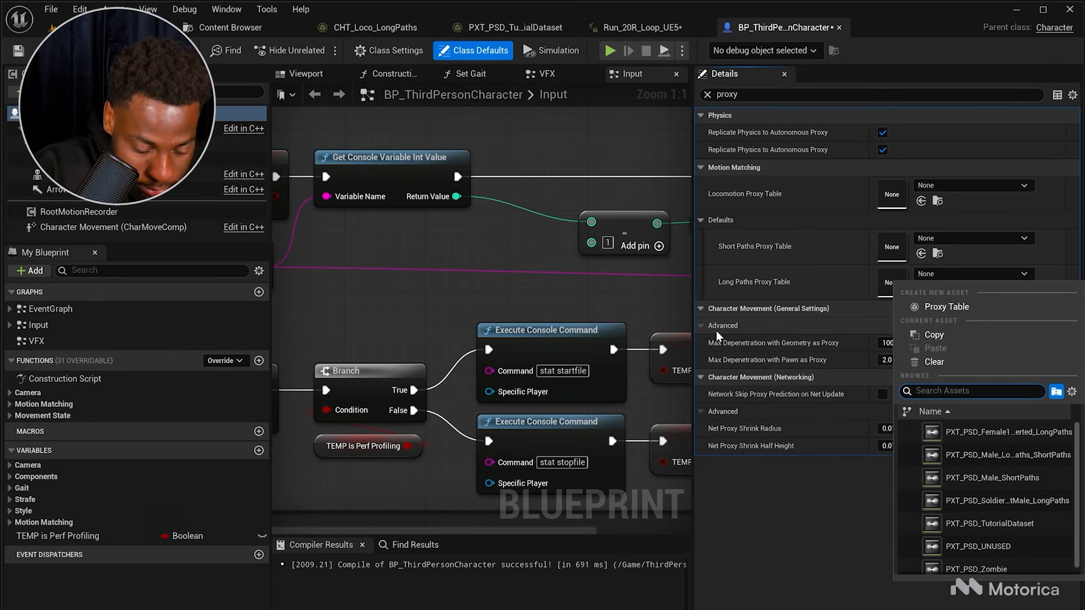
type("tutoria")
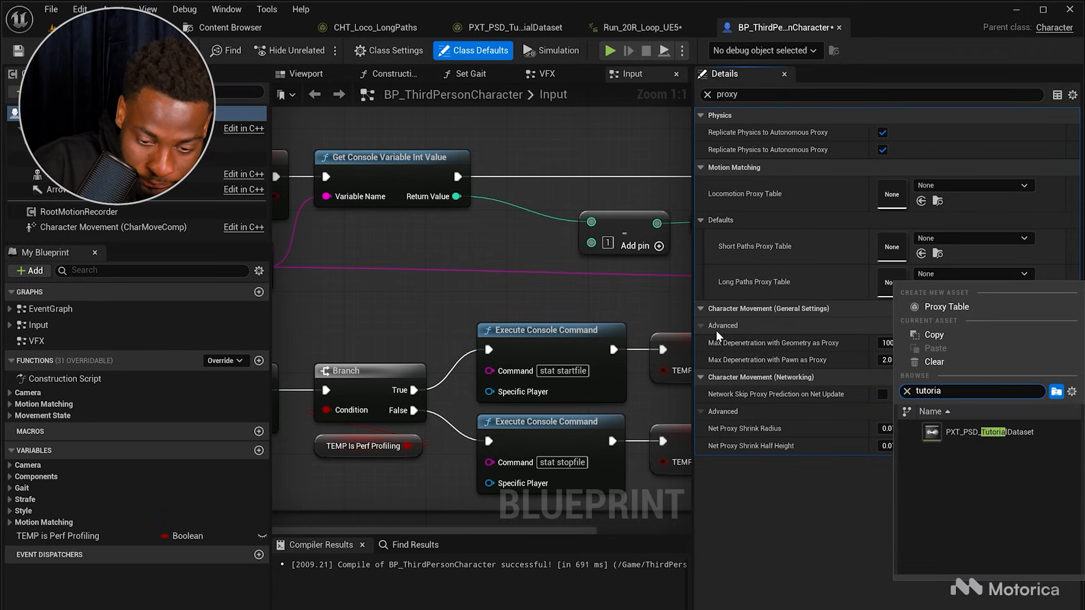
left_click(969, 434)
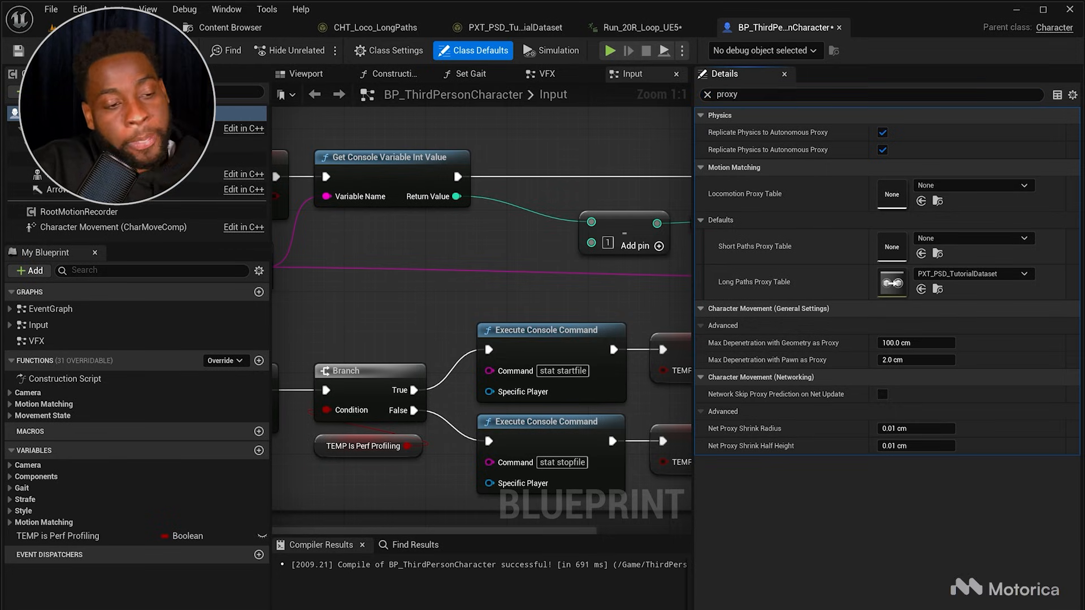
left_click(85, 50)
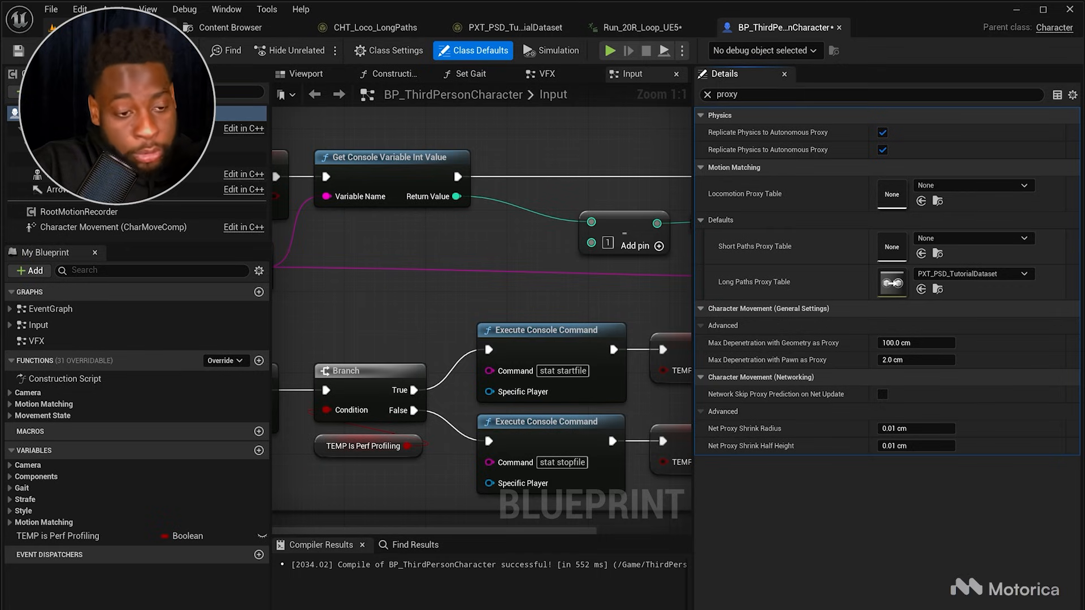
Step: Select the character's Mesh component and open its ABP_Main anim class
left_click(92, 174)
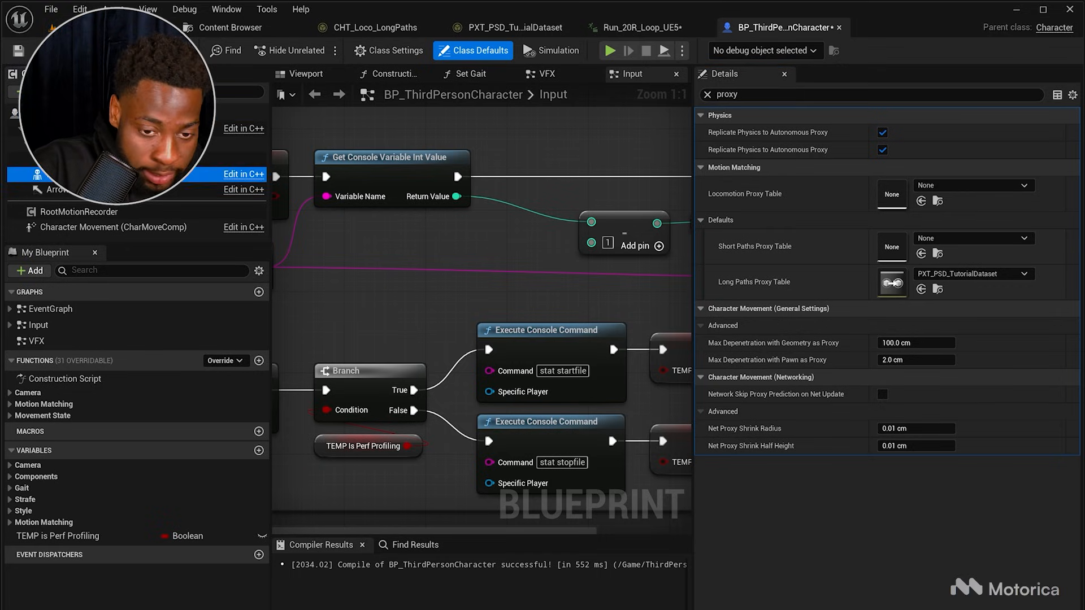
left_click(708, 95)
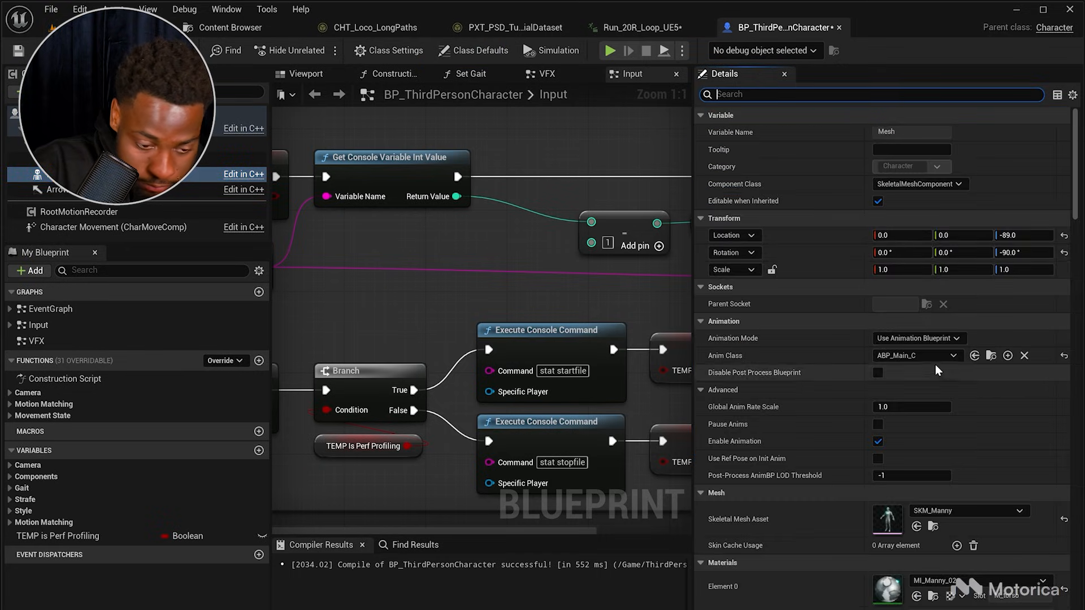
left_click(990, 356)
double_click(382, 547)
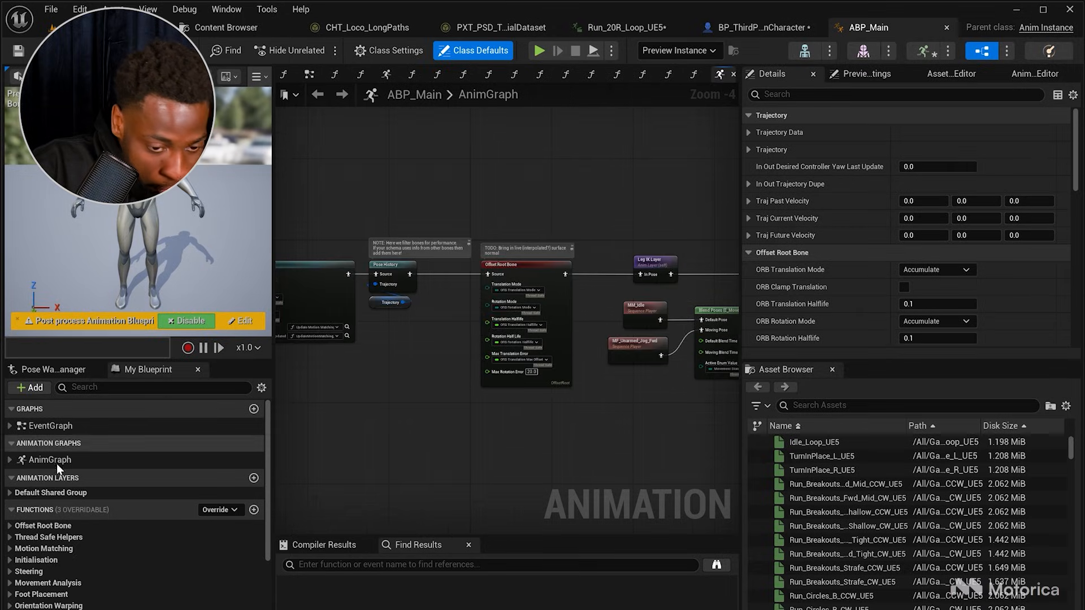
Step: Open ABP_Main's AnimGraph and relink the final layered blend node to the Output Pose
left_click(52, 460)
double_click(55, 463)
right_click_drag(717, 441, 509, 447)
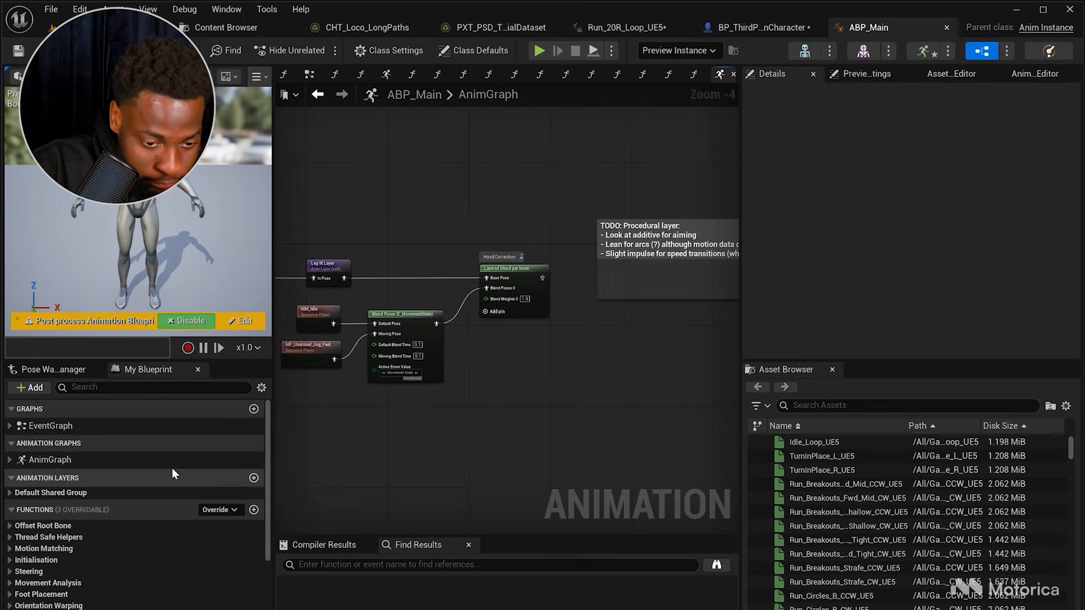
left_click(162, 463)
right_click_drag(674, 387, 489, 417)
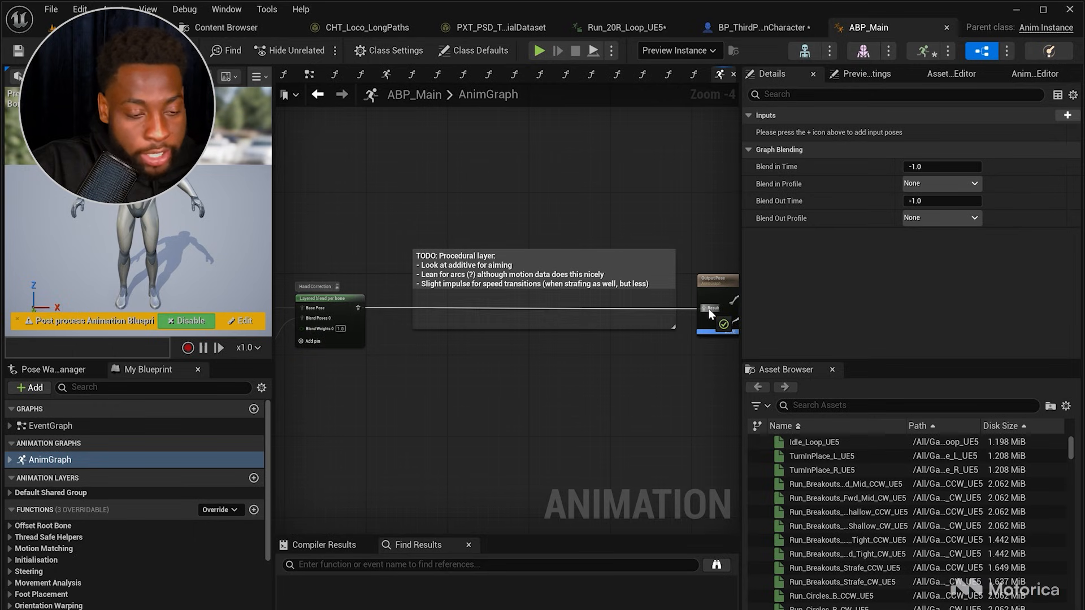
left_click_drag(708, 311, 706, 309)
left_click(230, 321)
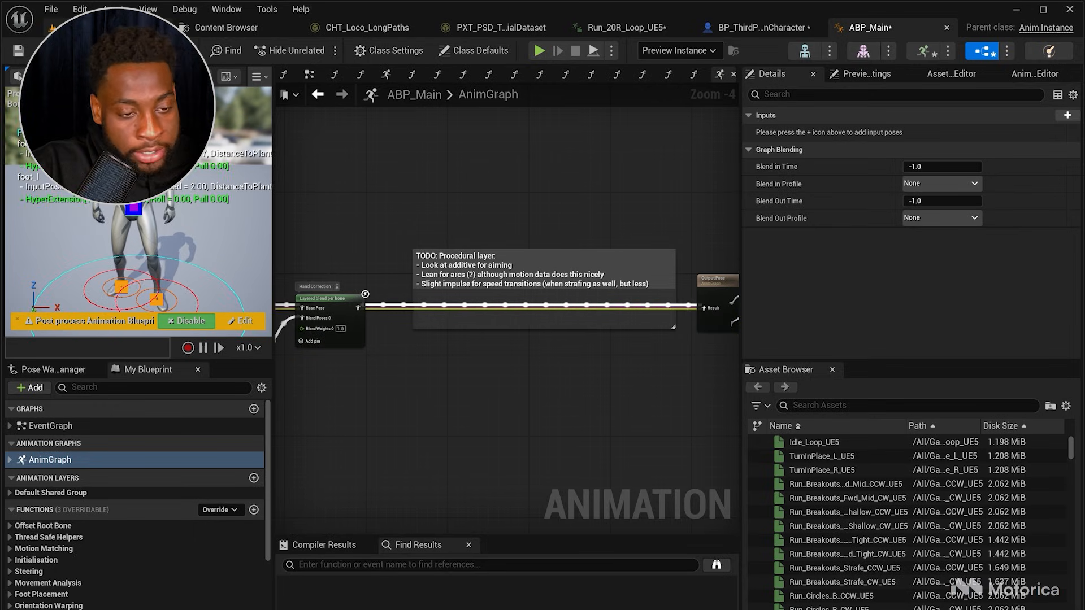
Step: Play the level and move the character forward to test the new motion matching setup
left_click(107, 27)
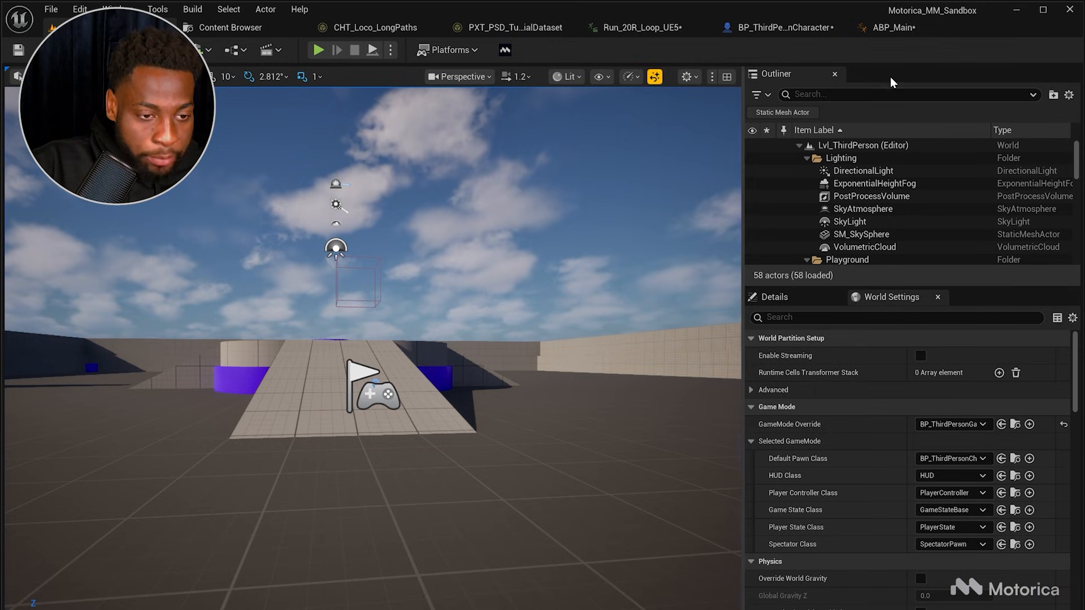
key("alt+p")
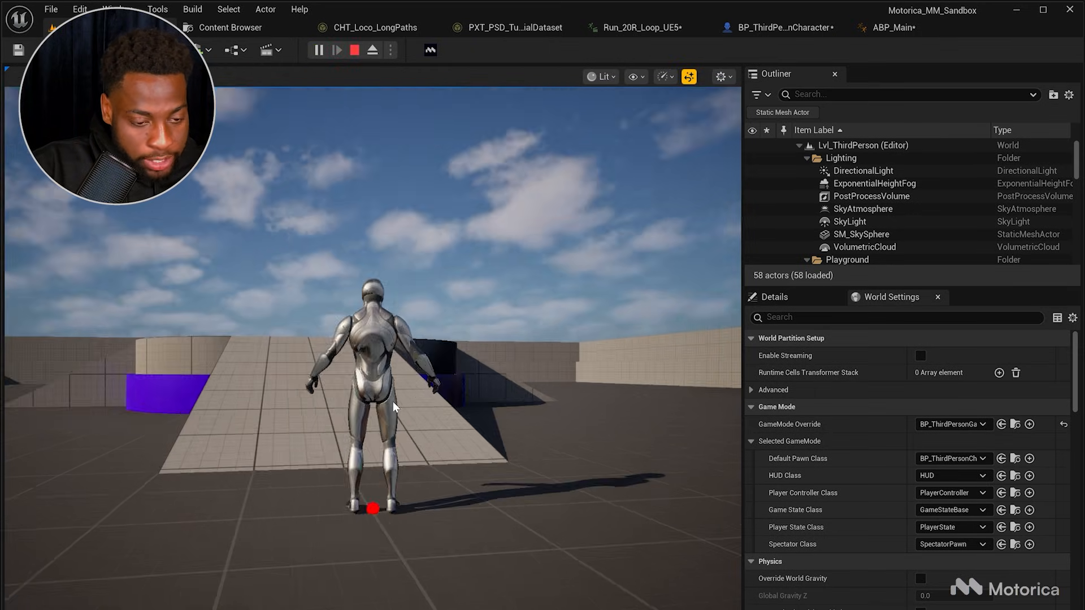
key("w")
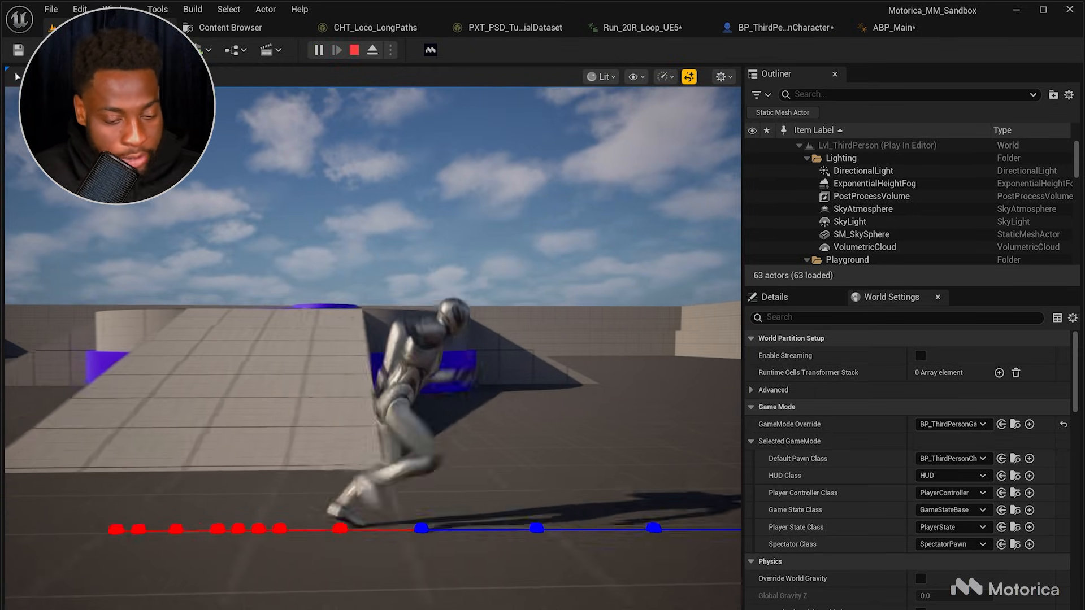
Step: Steer the character left, right, backward and forward to test directional motion matching, then stop the play session
key("a")
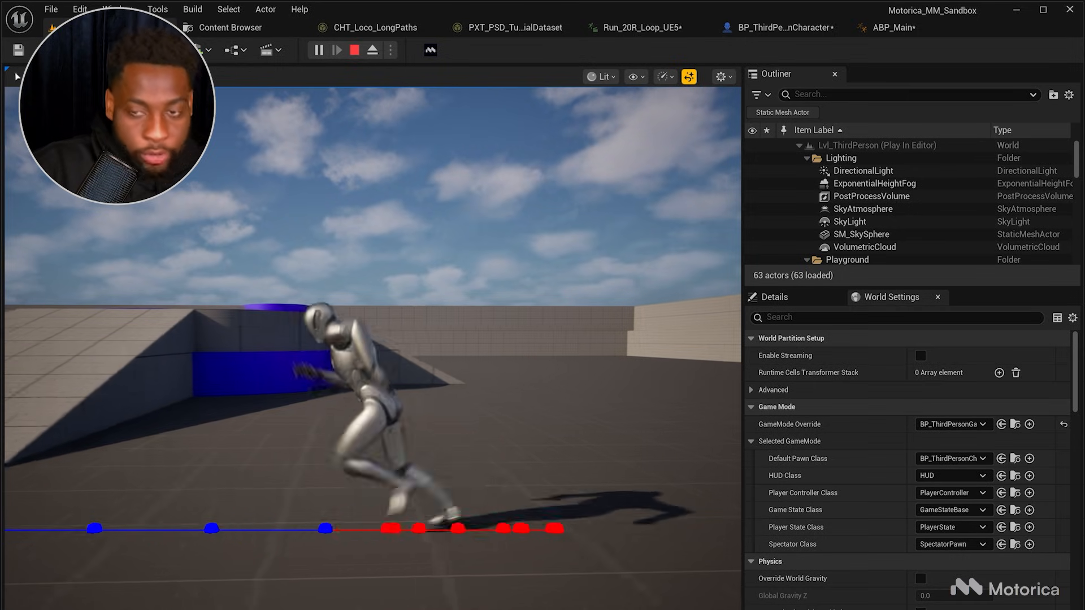
key("s")
key("a")
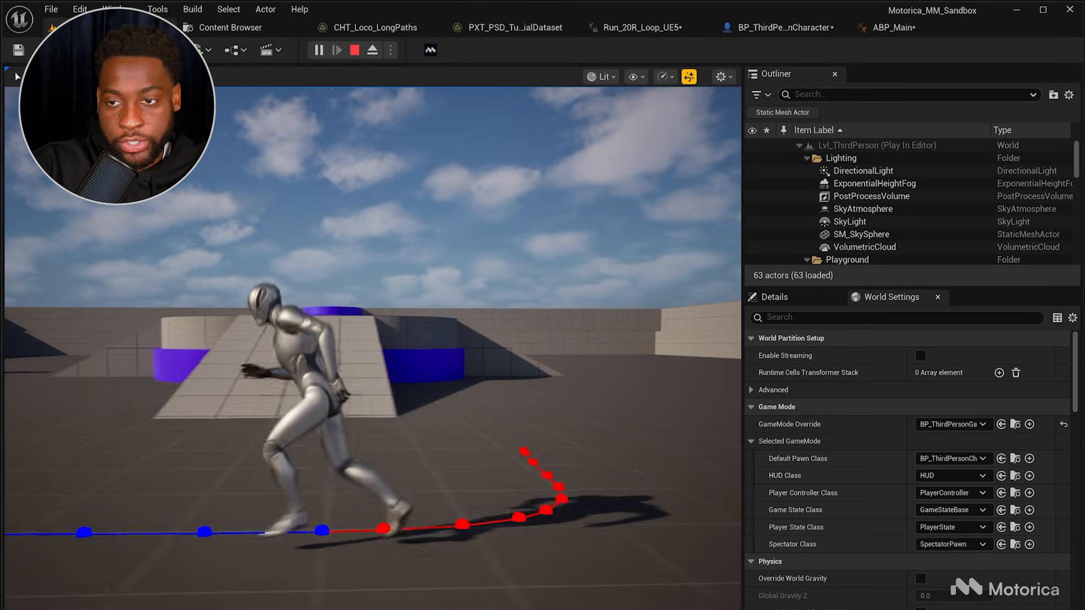
key("d")
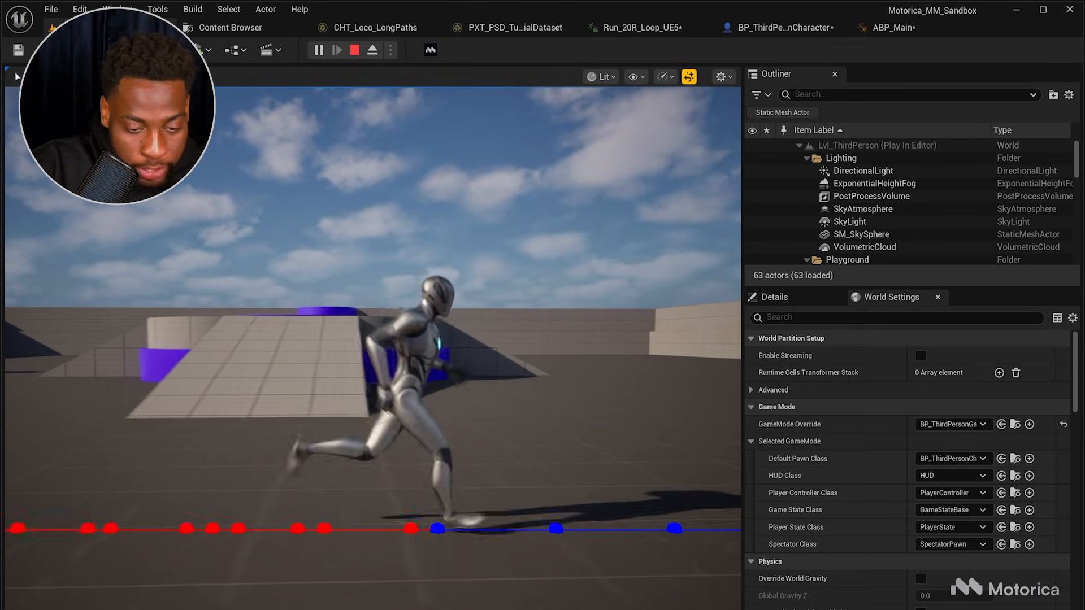
key("w")
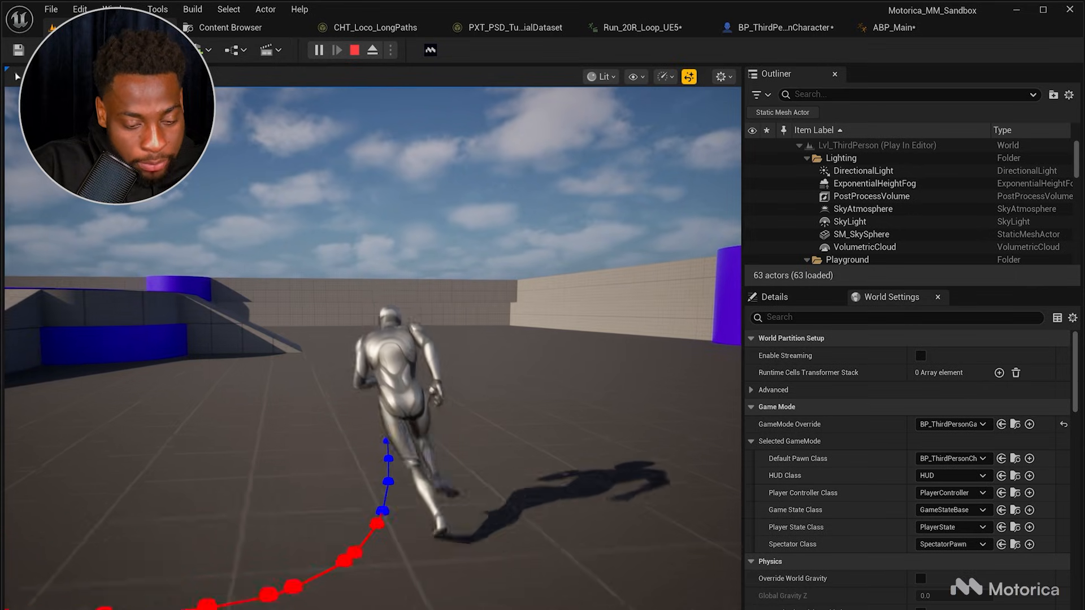
key("d")
key("w")
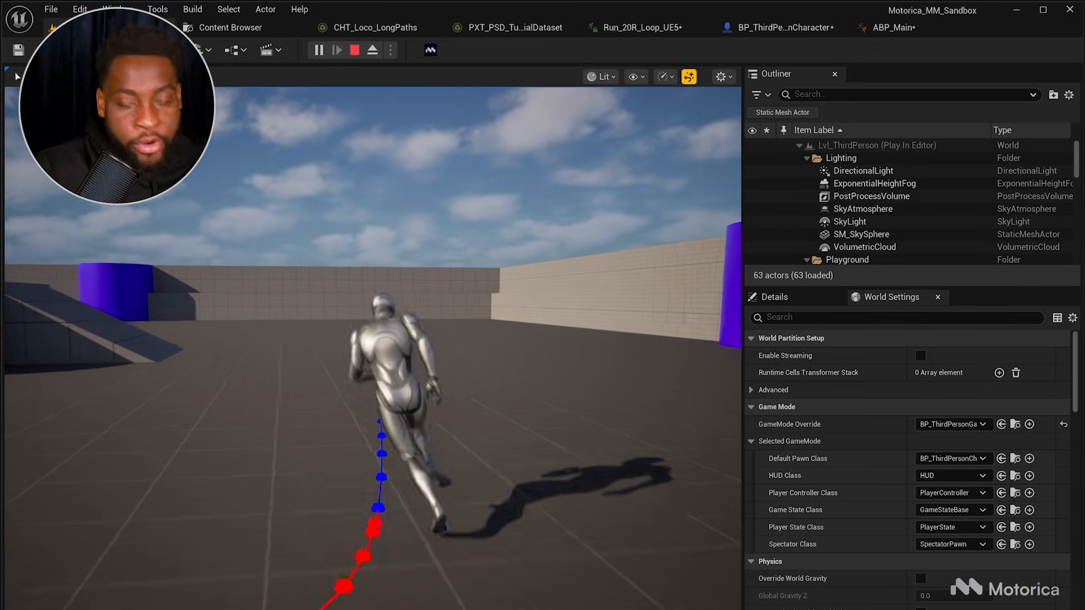
key("w")
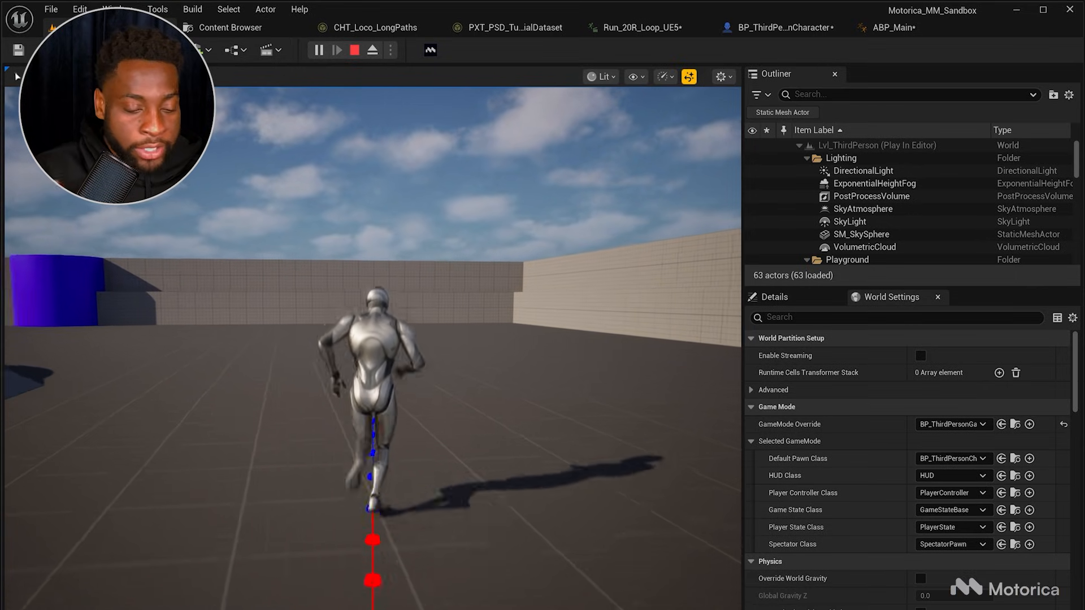
key("s")
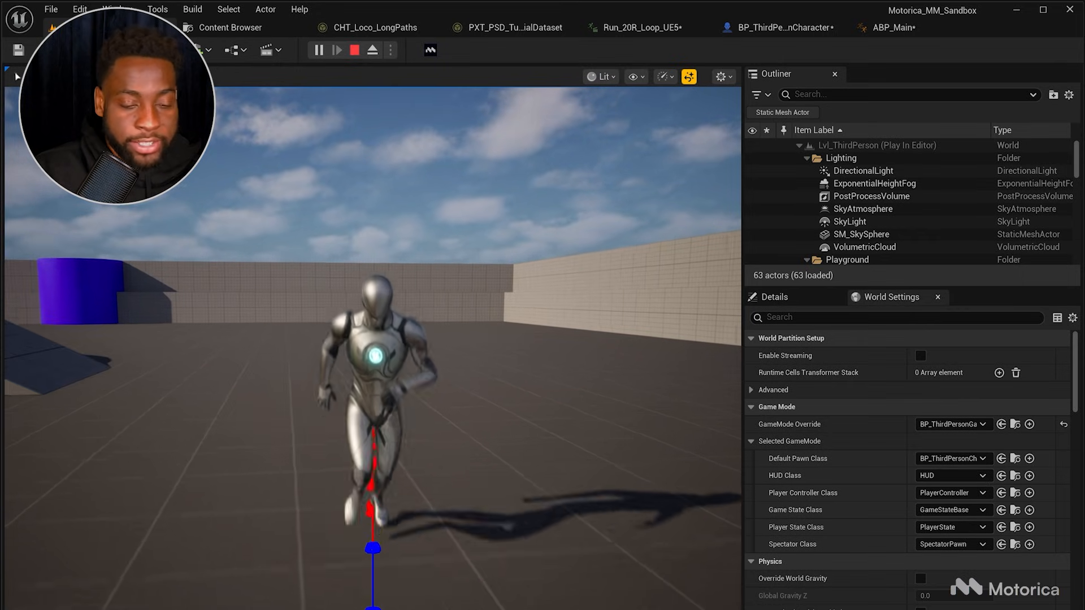
key("a")
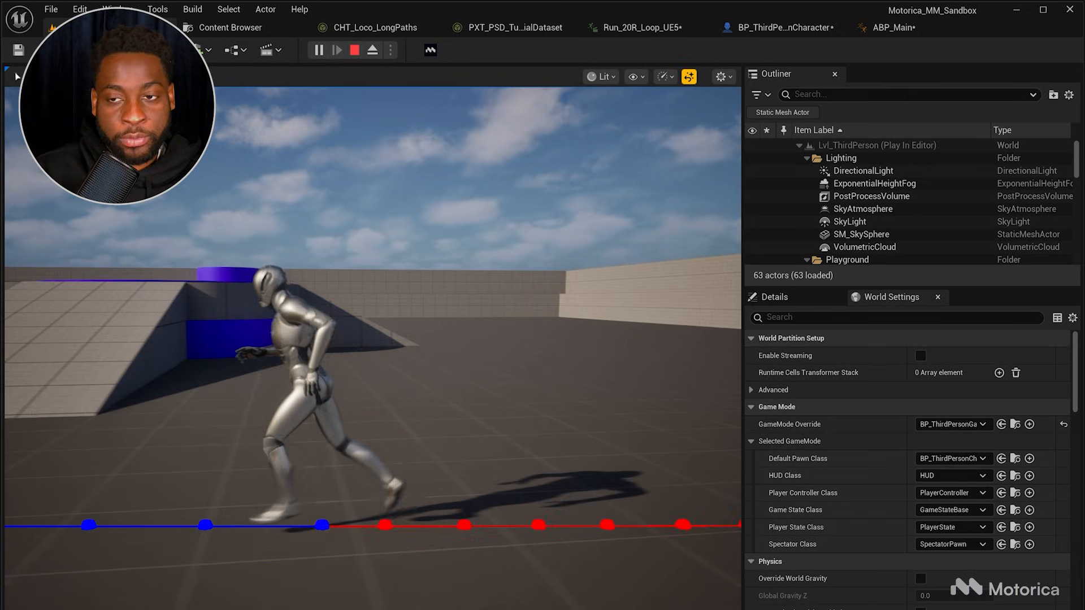
key("d")
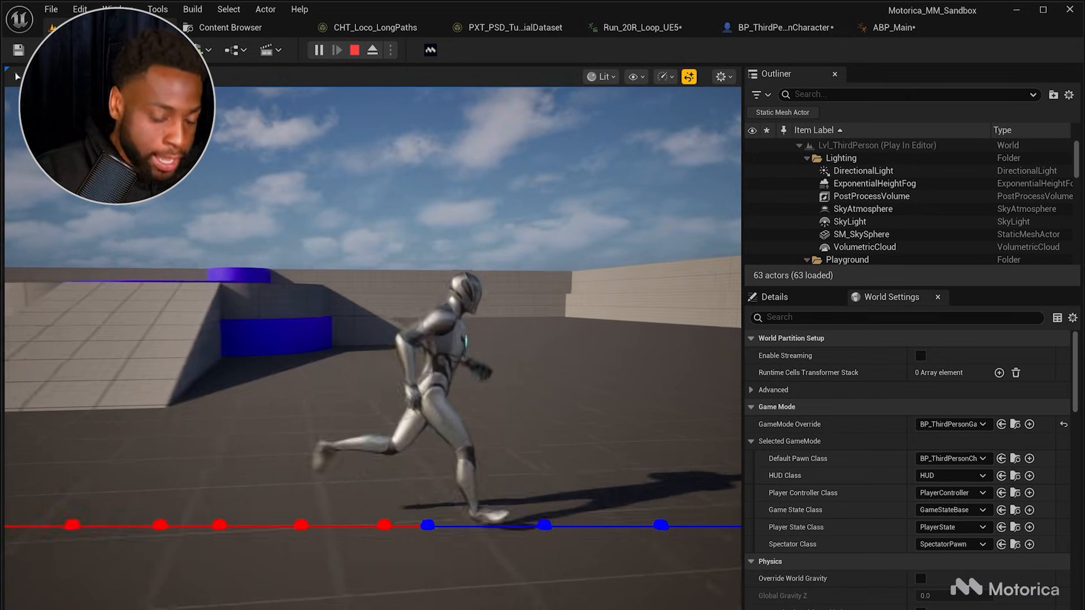
key("w")
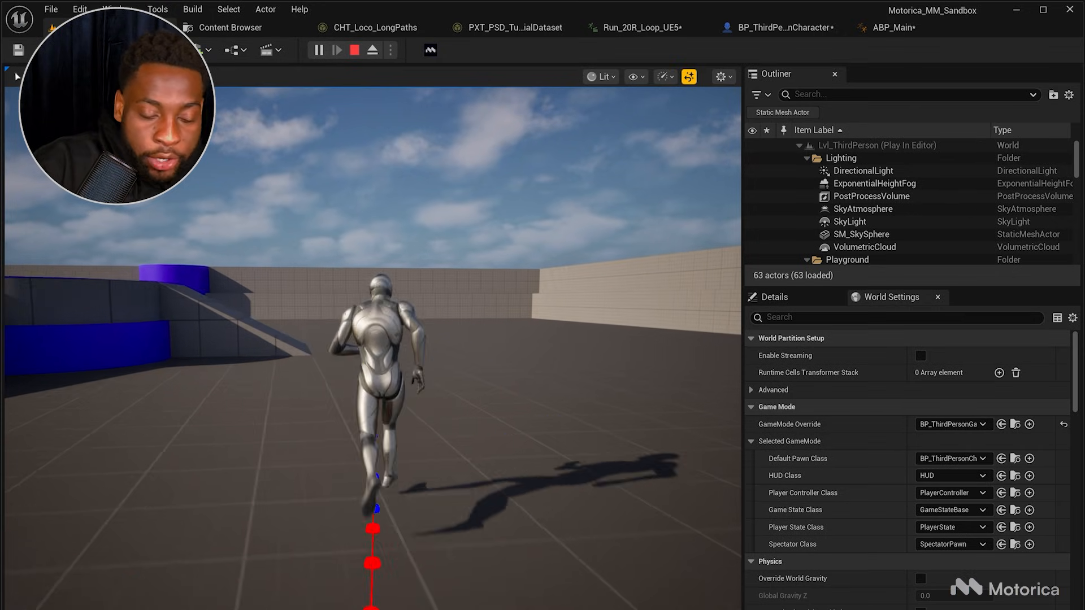
key("d")
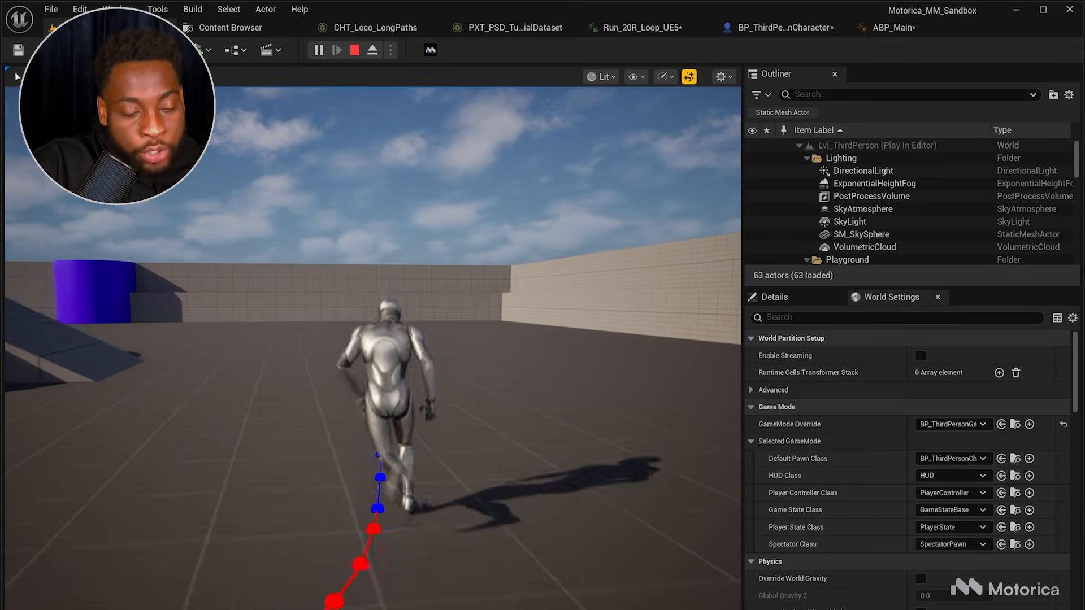
key("a")
key("d")
key("a")
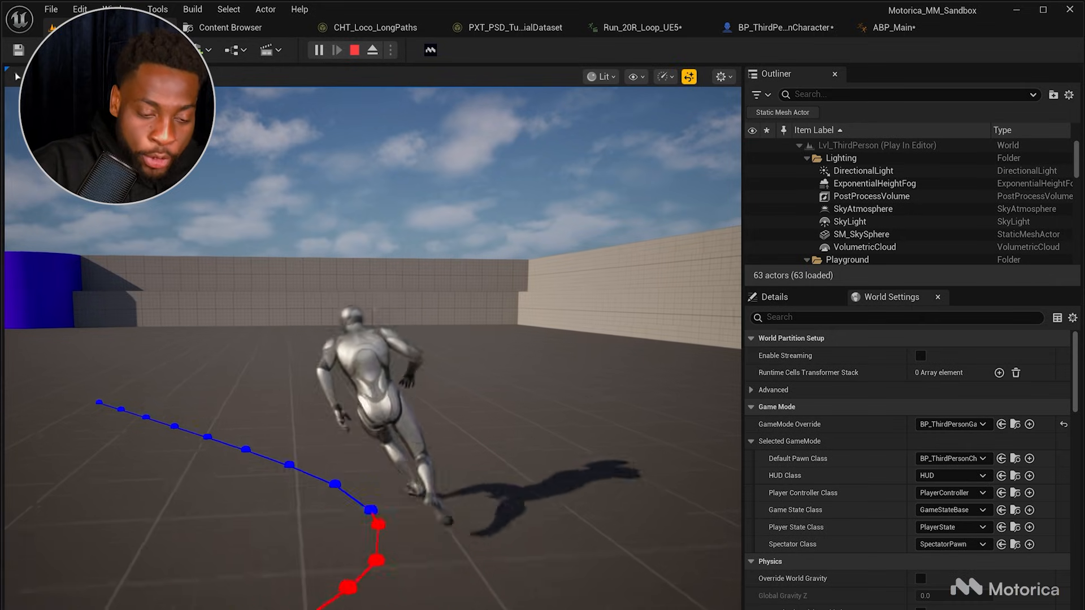
key("d")
key("a")
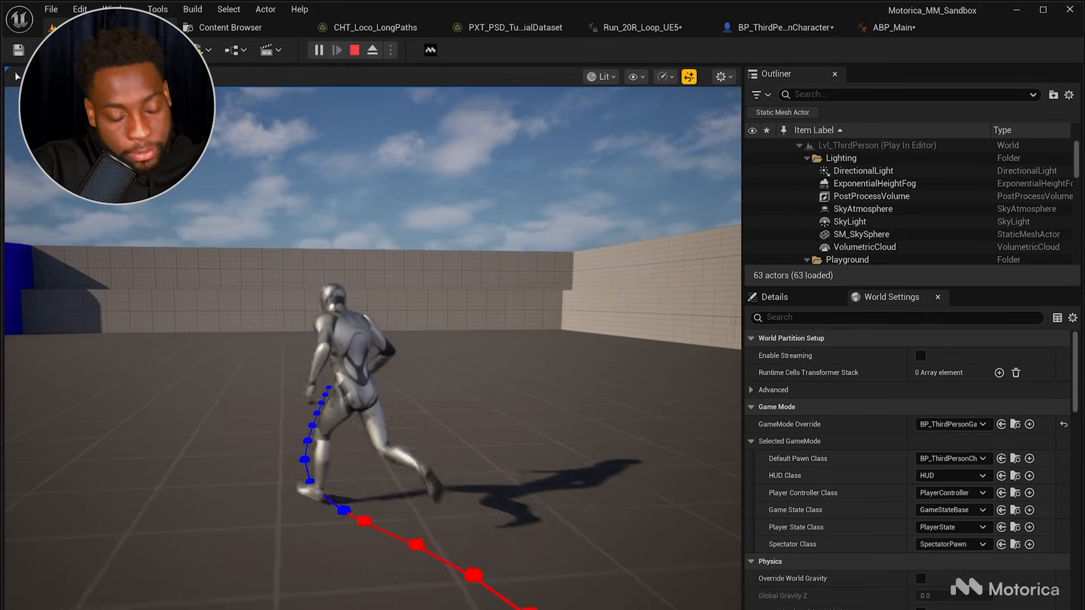
key("d")
key("a")
key("d")
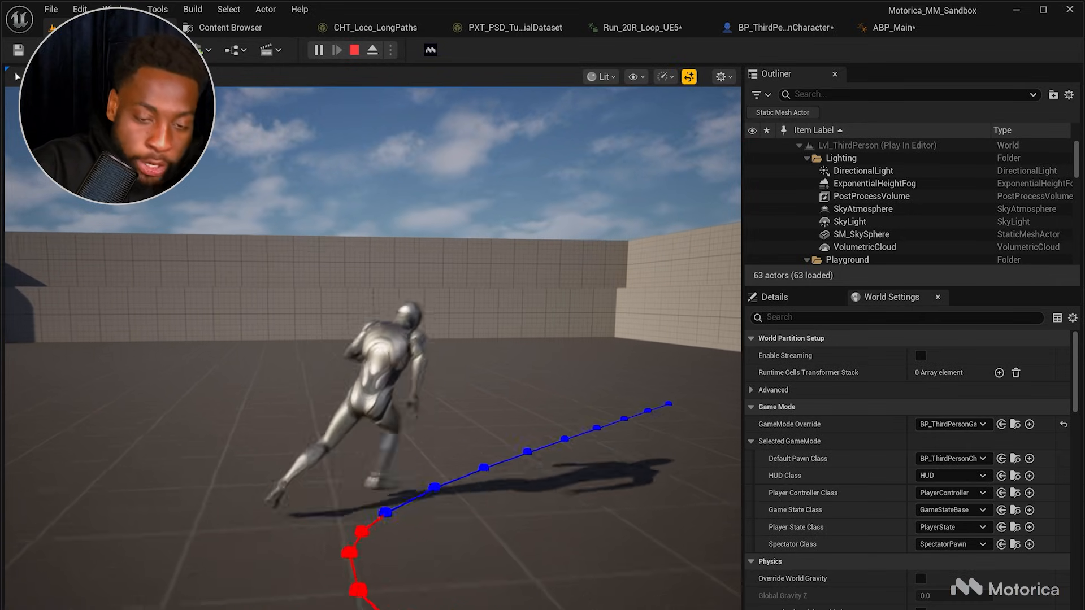
key("Escape")
Step: Return to ABP_Main's AnimGraph and examine the blend stack graph inside the layered blend setup
left_click(891, 27)
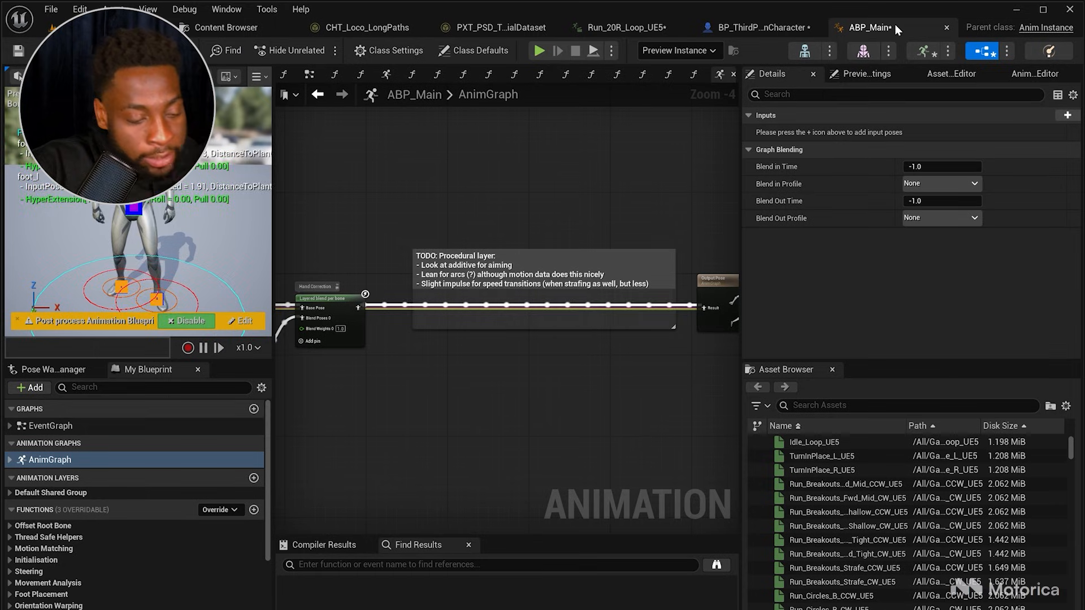
scroll(503, 405, "down", 4)
right_click_drag(396, 402, 507, 402)
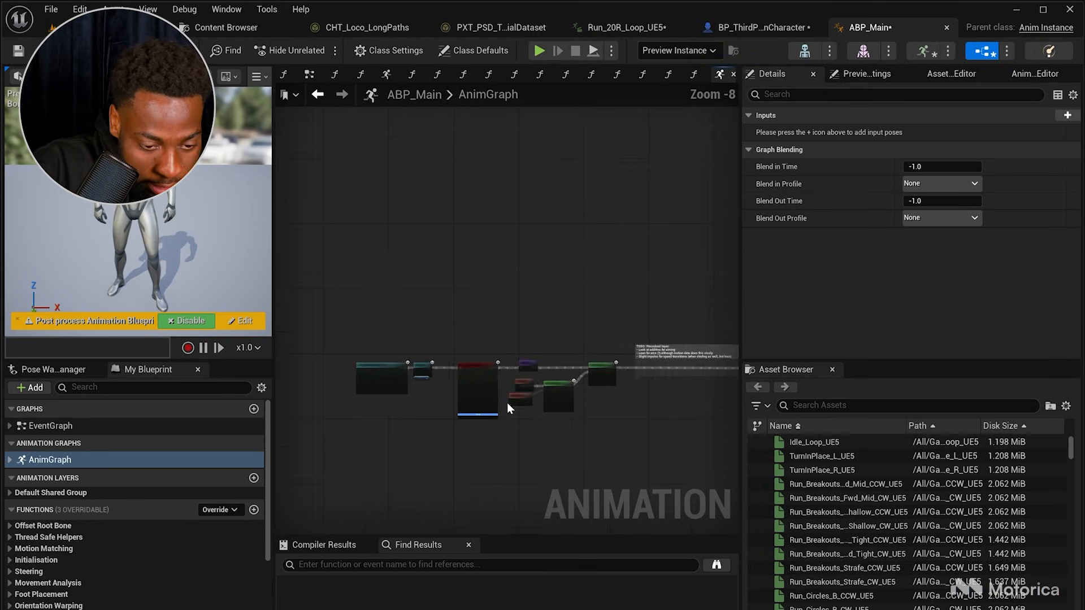
right_click_drag(336, 375, 409, 370)
scroll(409, 370, "up", 6)
left_click_drag(696, 476, 694, 479)
right_click_drag(667, 478, 509, 427)
double_click(480, 329)
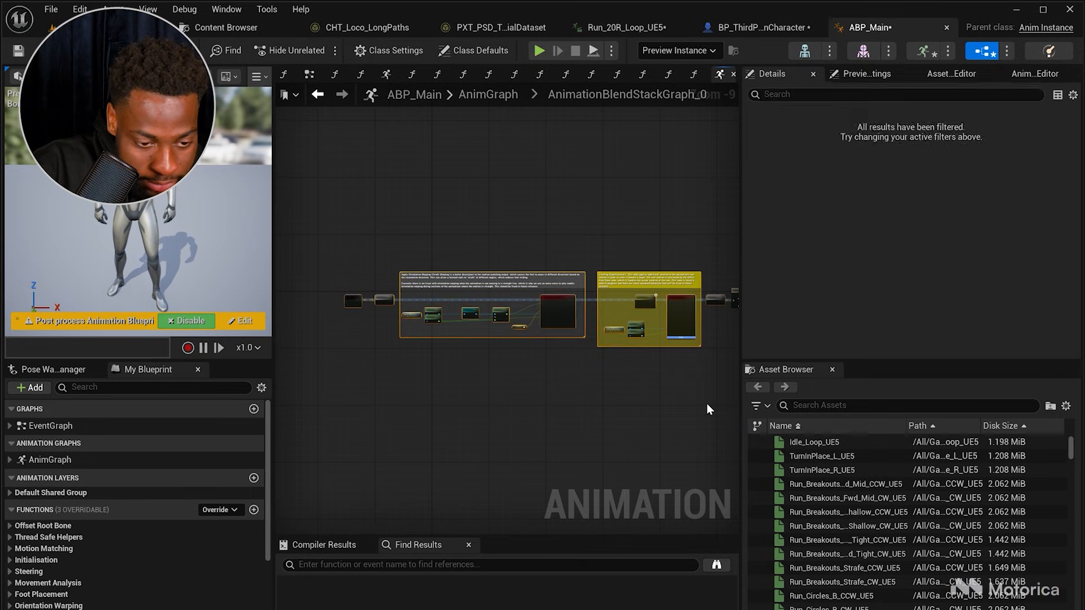
scroll(510, 352, "up", 6)
scroll(520, 405, "down", 5)
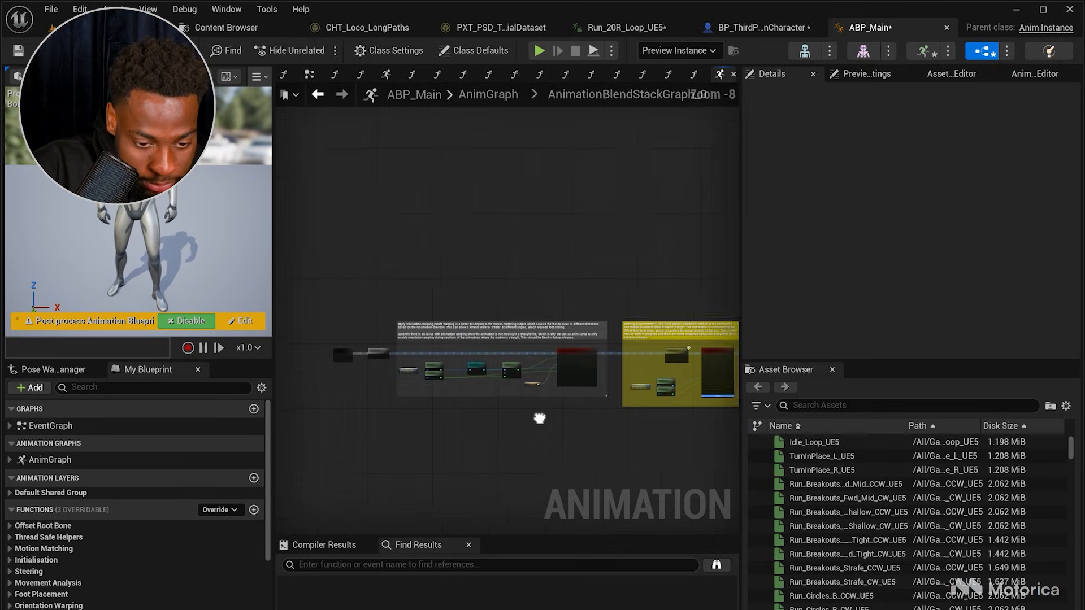
right_click_drag(684, 370, 541, 345)
scroll(540, 345, "up", 4)
right_click_drag(323, 179, 408, 182)
scroll(408, 180, "down", 3)
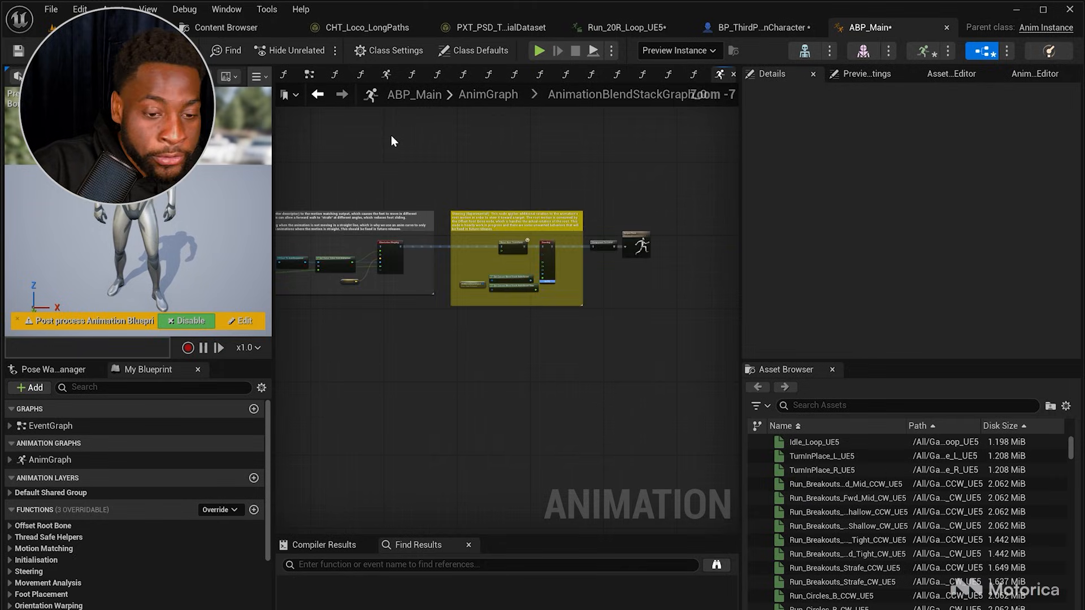
left_click(319, 97)
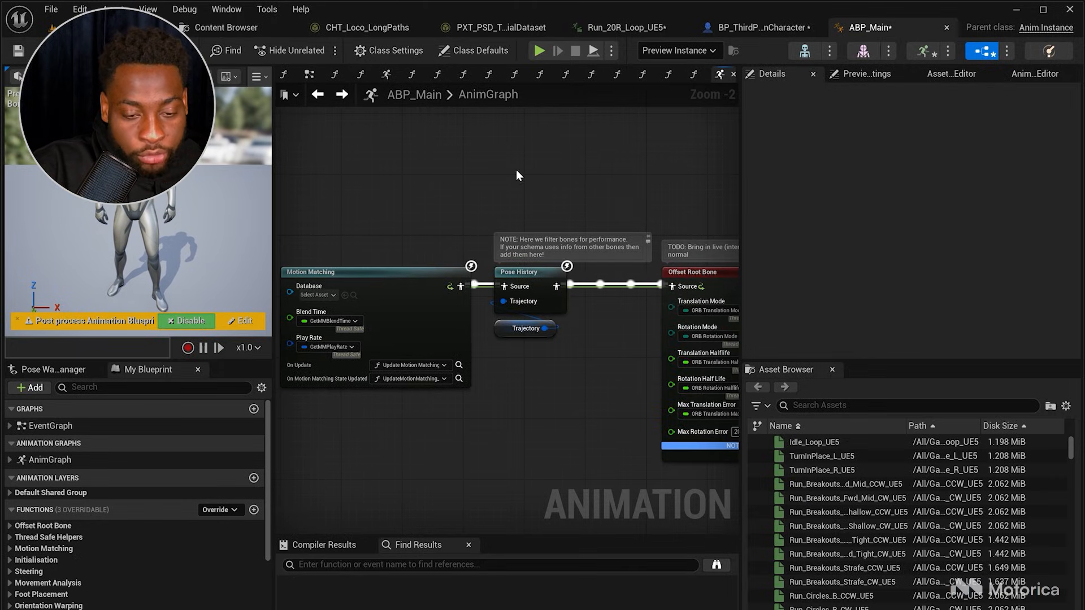
Step: Examine the Motion Matching, Pose History and Trajectory variable nodes in ABP_Main's AnimGraph
left_click_drag(552, 386, 553, 387)
left_click(557, 401)
right_click_drag(559, 405, 510, 409)
left_click(451, 332)
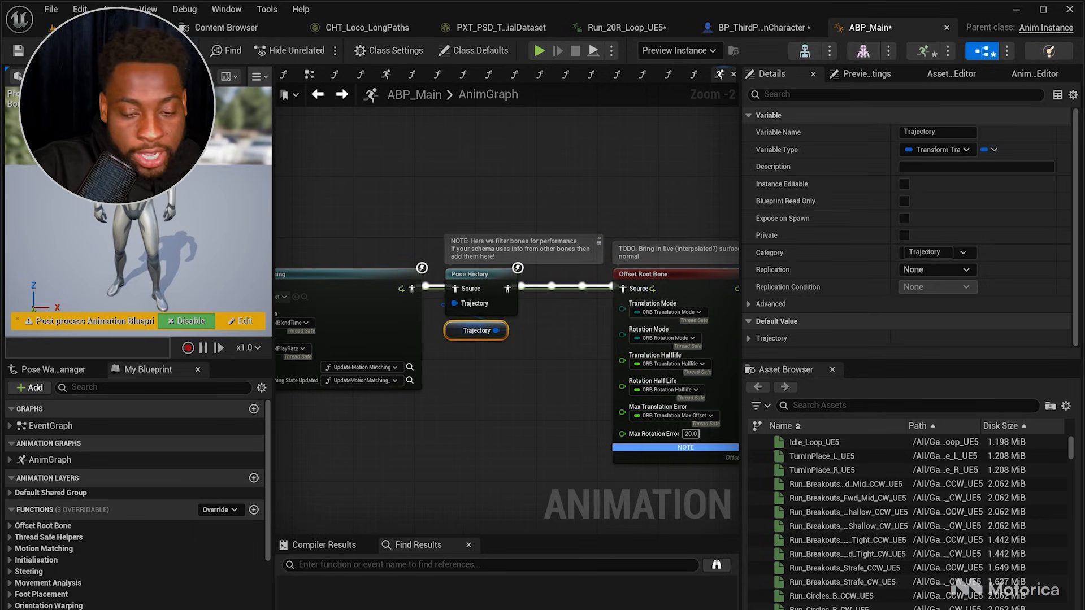
right_click_drag(490, 462, 389, 438)
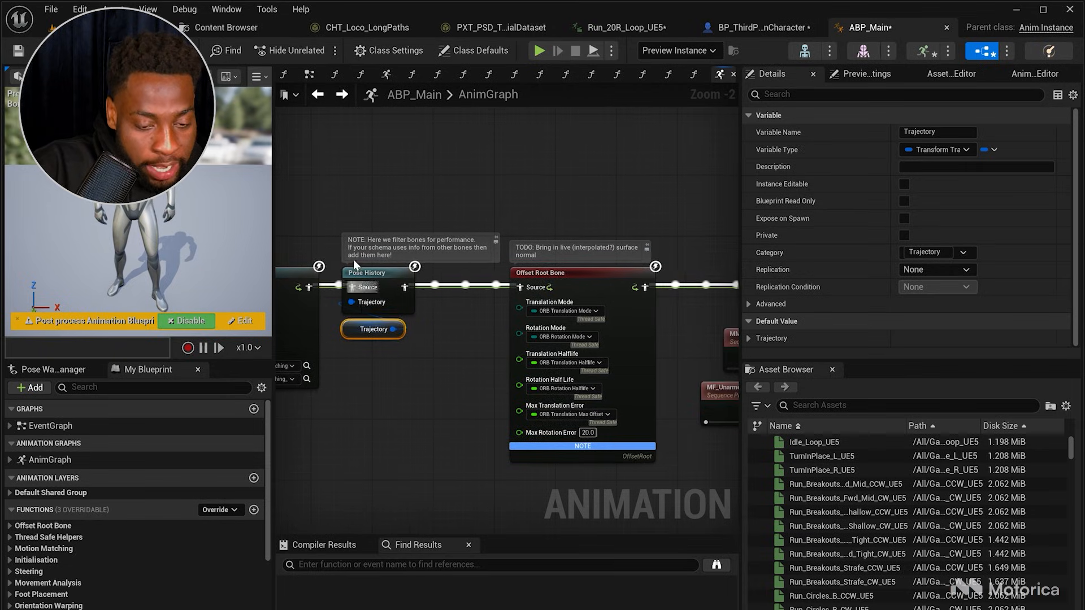
left_click_drag(402, 412, 406, 409)
left_click(408, 405)
Step: Play the level again and steer the character in all directions to test the motion matching, then stop playing
left_click(136, 27)
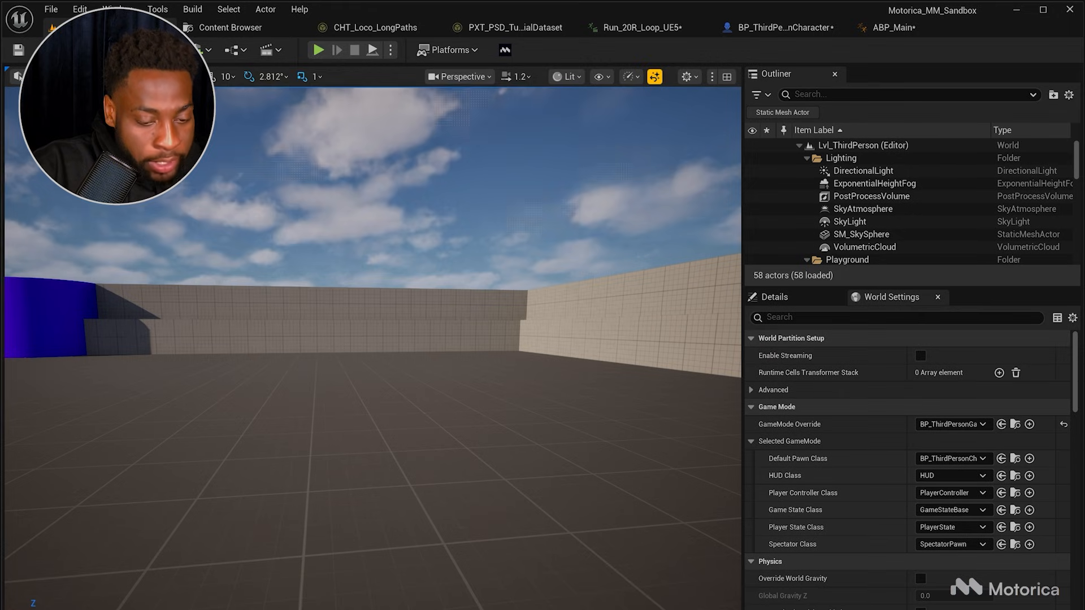
left_click(355, 446)
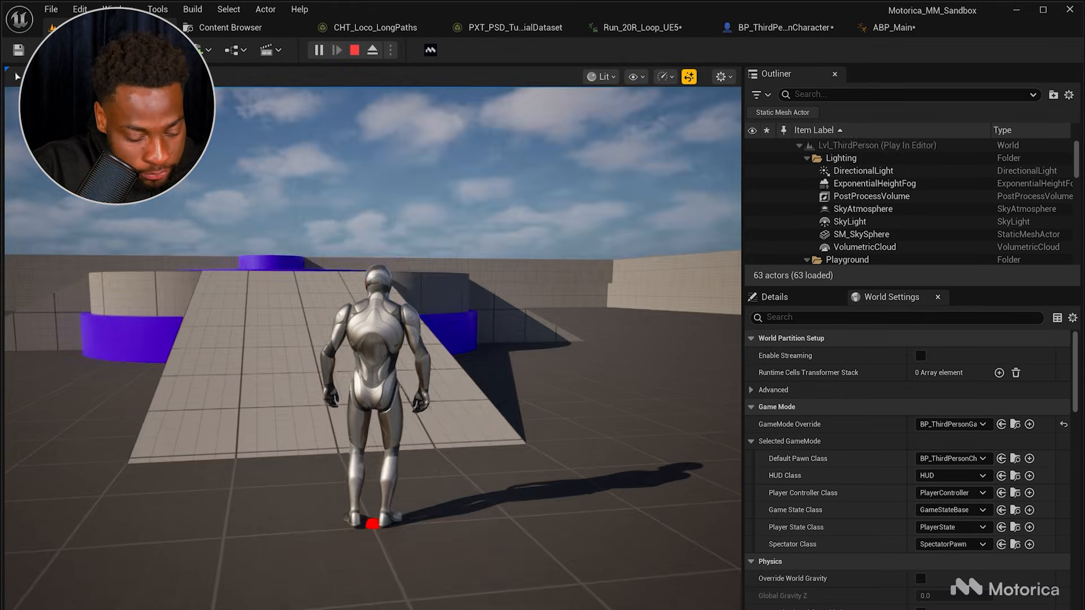
key("d")
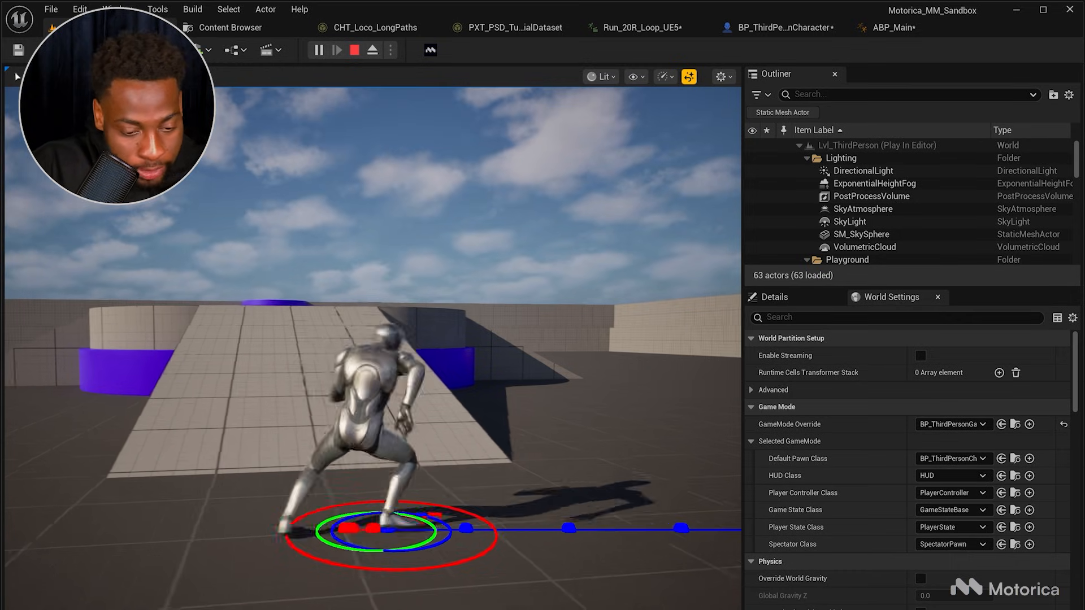
key("s")
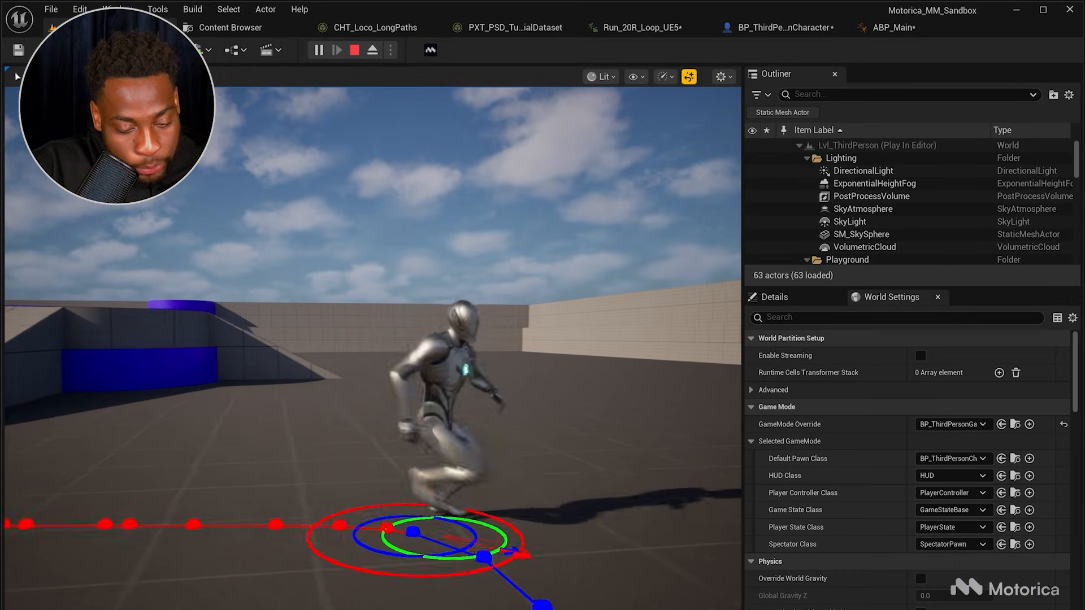
key("a")
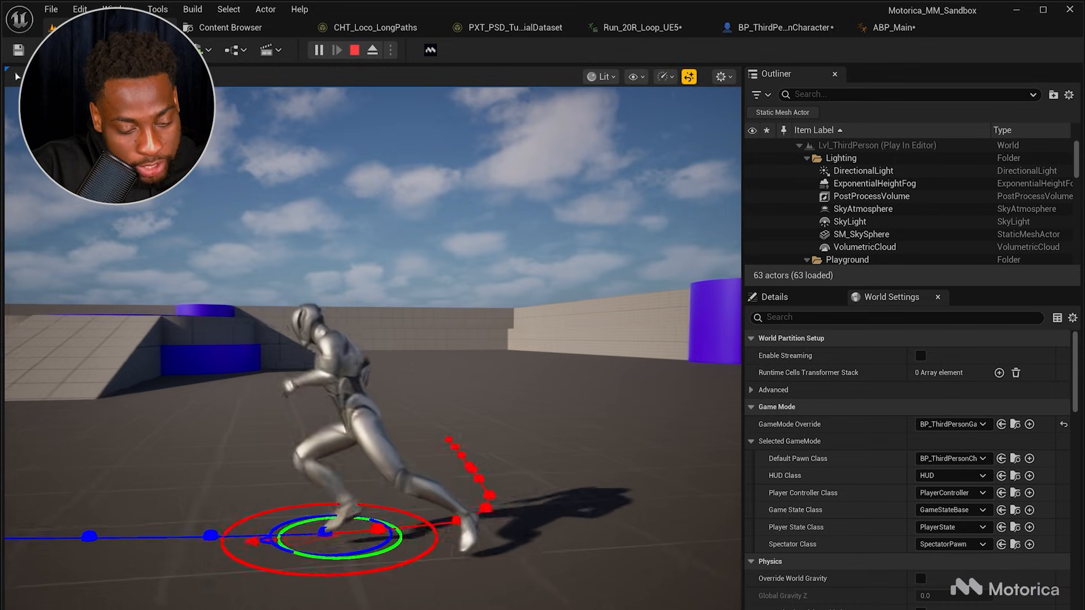
key("d")
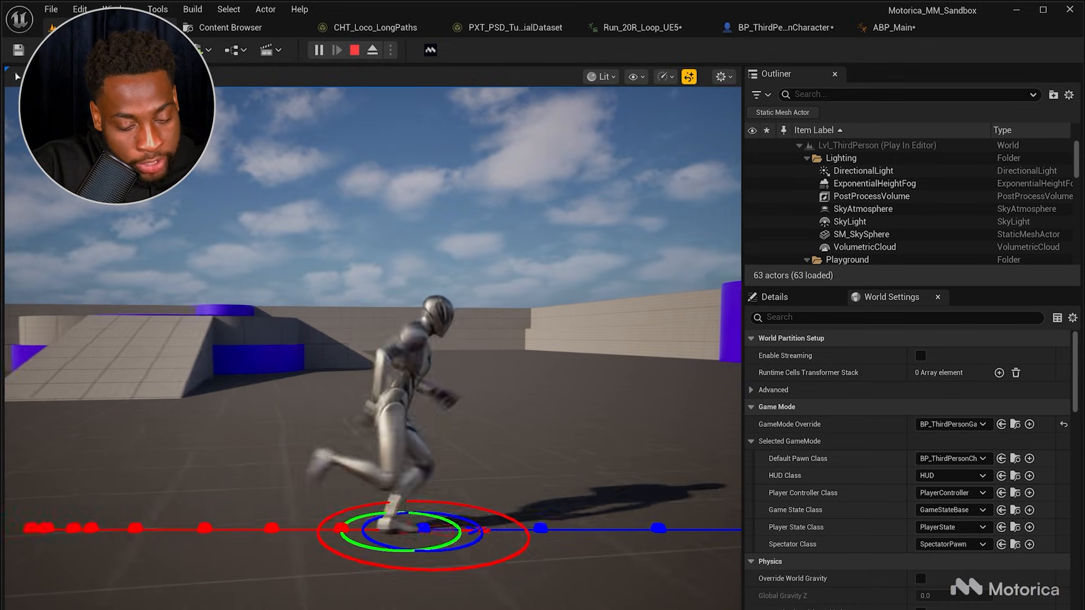
key("w")
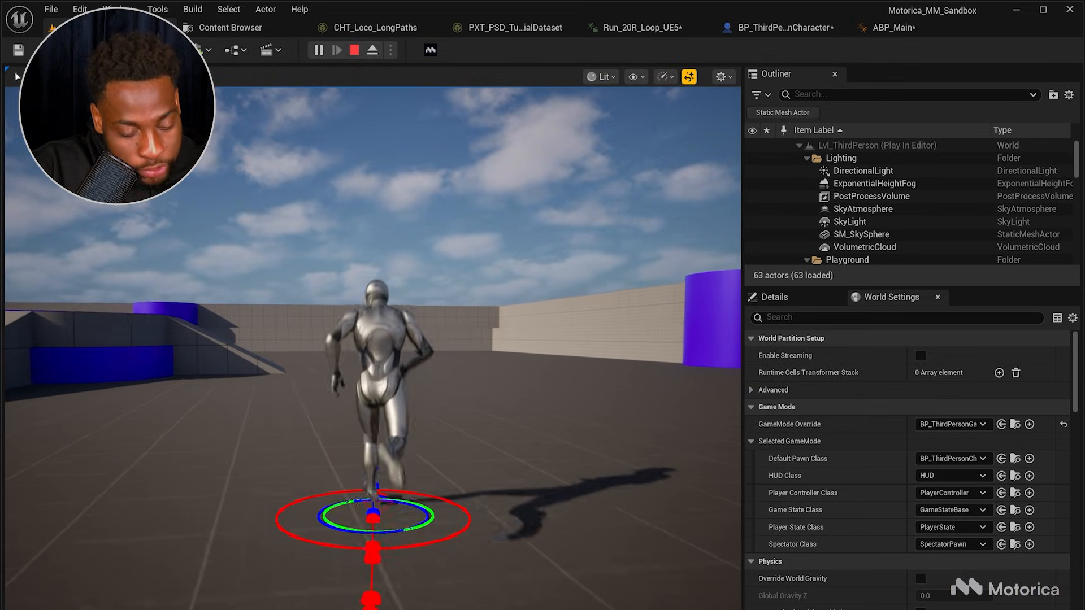
key("d")
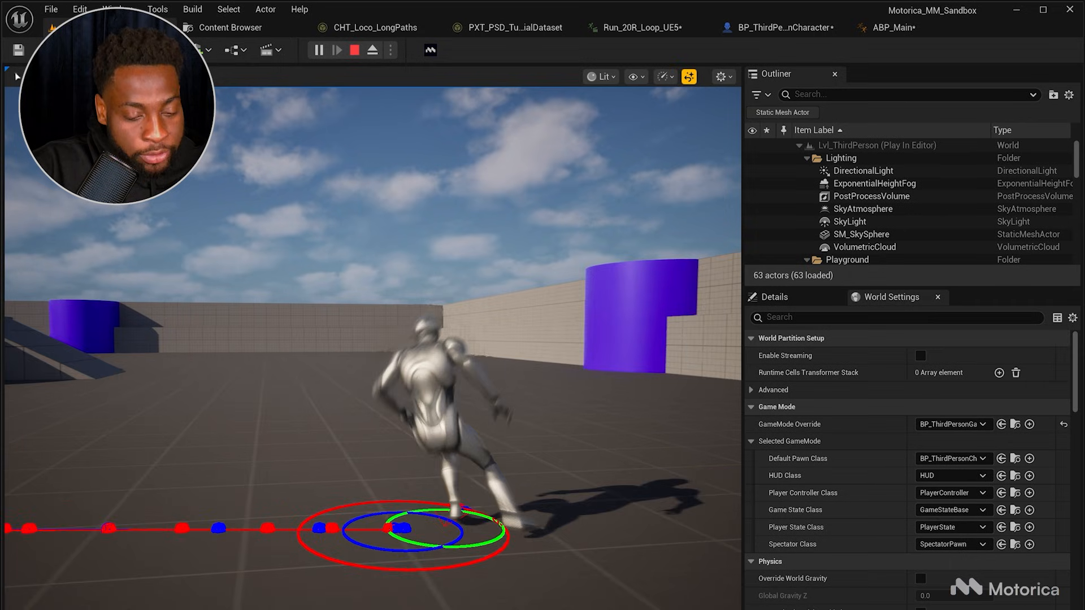
key("a")
key("d")
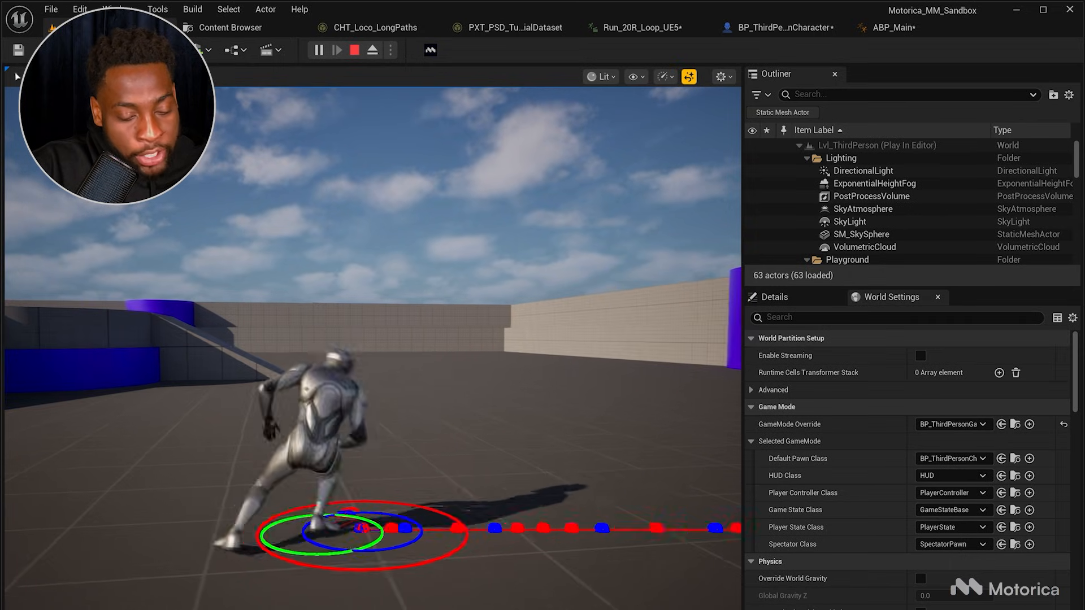
key("s")
key("a")
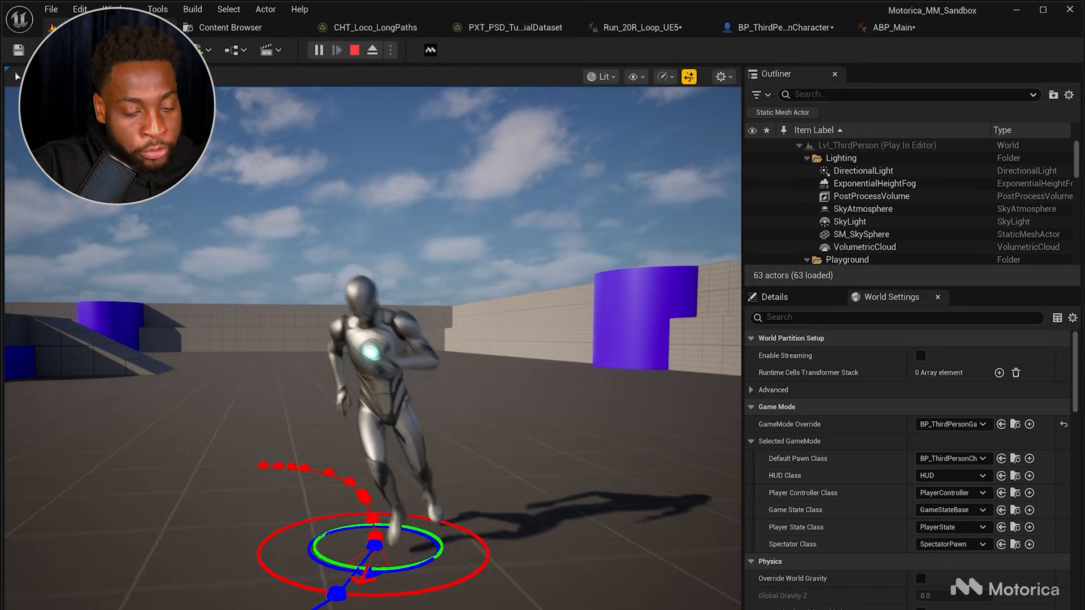
key("w")
key("d")
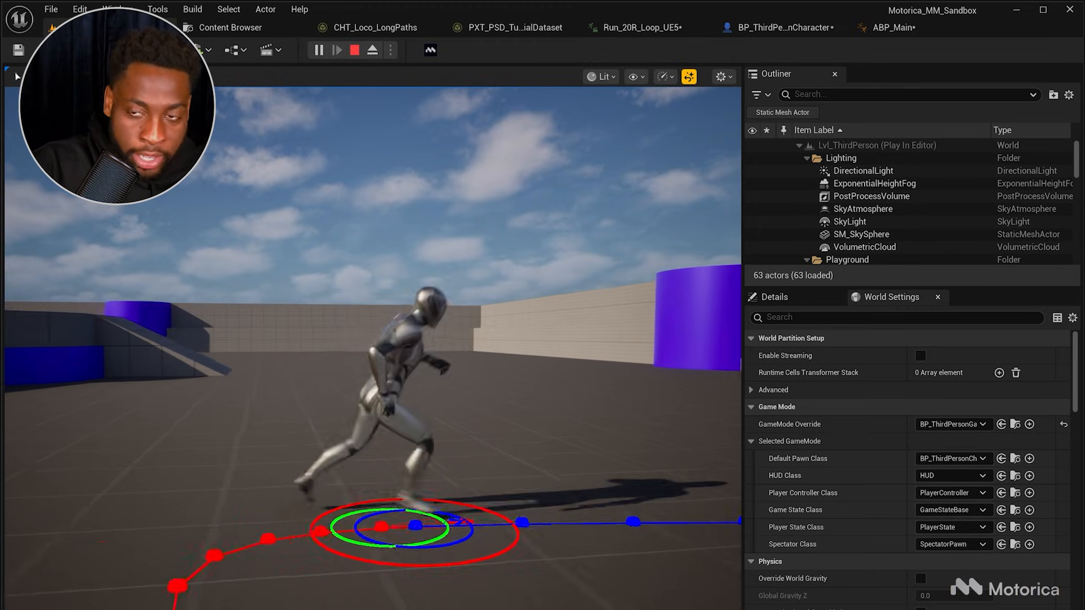
key("w")
key("a")
key("s")
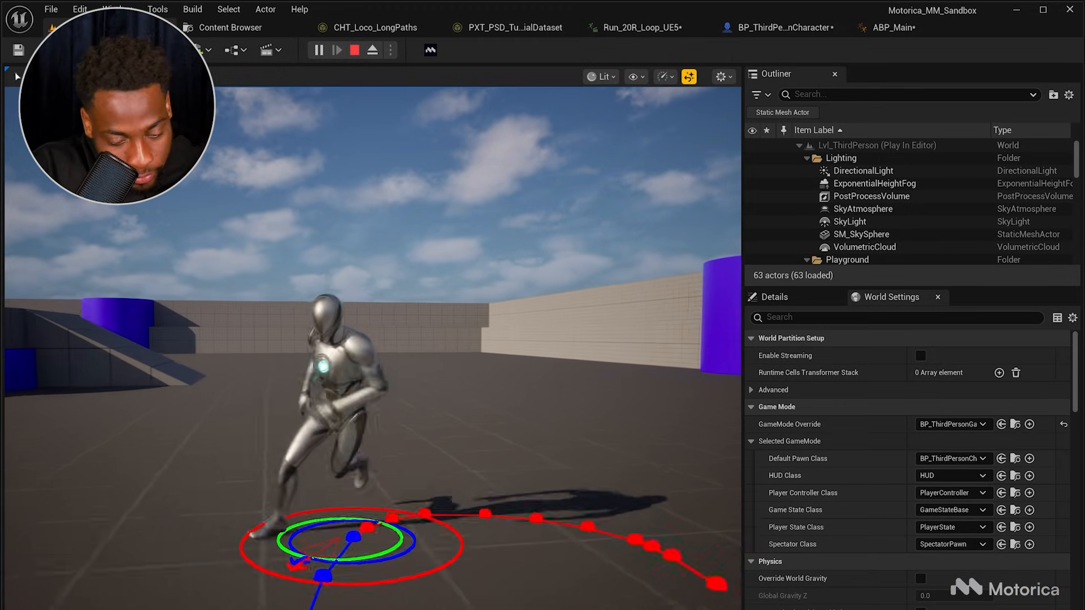
key("a")
key("shift+F1")
key("Escape")
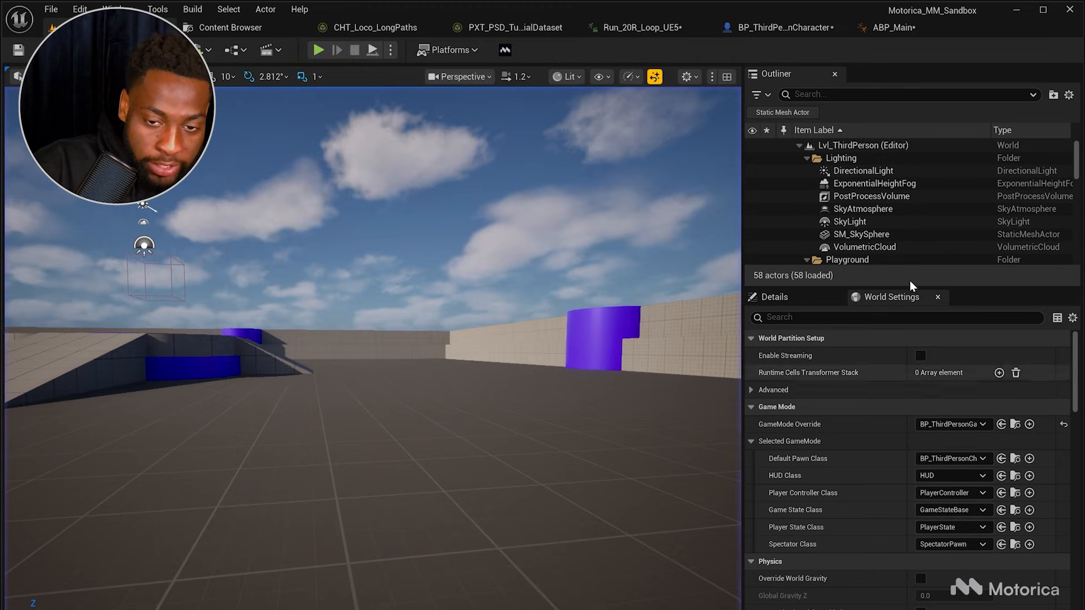
Step: Open the Leg IK Layer graph from ABP_Main's AnimGraph and examine its Foot Placement and Leg IK nodes
left_click(891, 27)
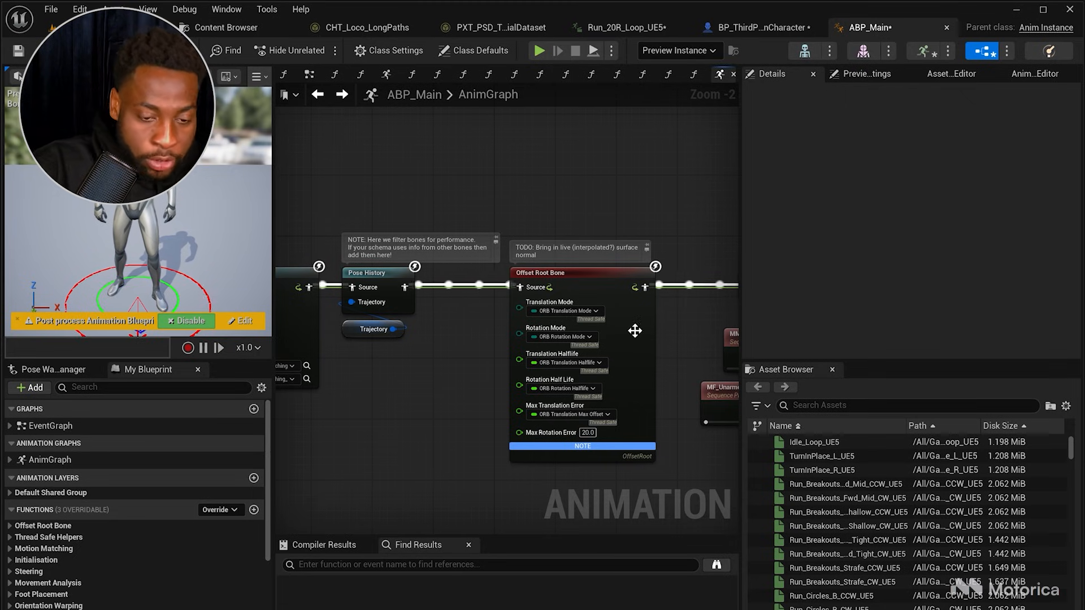
right_click_drag(641, 454, 379, 434)
right_click_drag(520, 227, 448, 229)
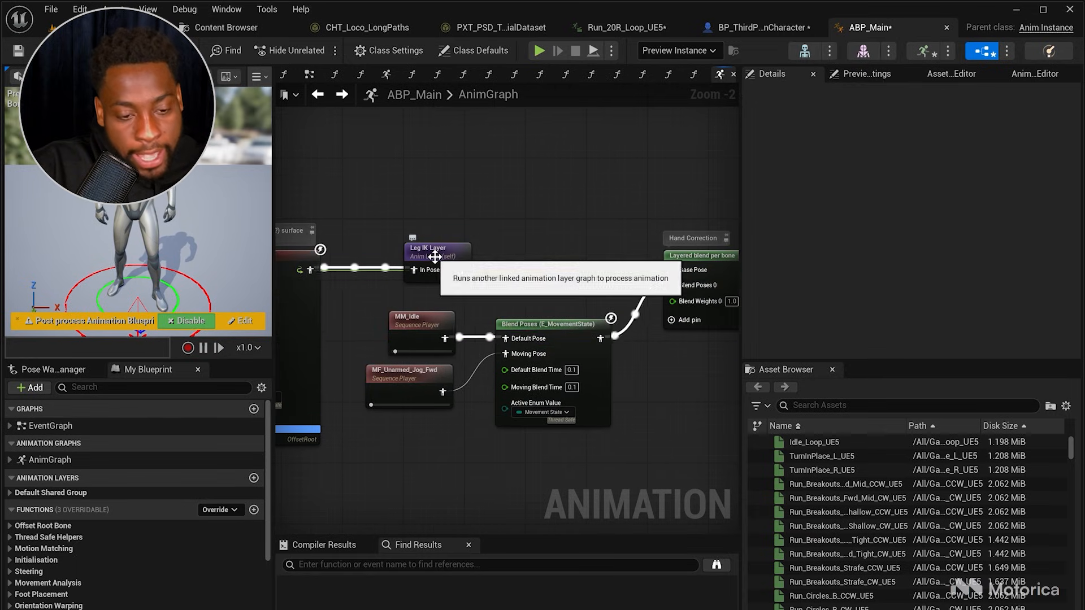
double_click(436, 256)
right_click_drag(455, 271, 335, 223)
left_click_drag(405, 204, 516, 461)
left_click(654, 456)
right_click_drag(568, 346, 474, 359)
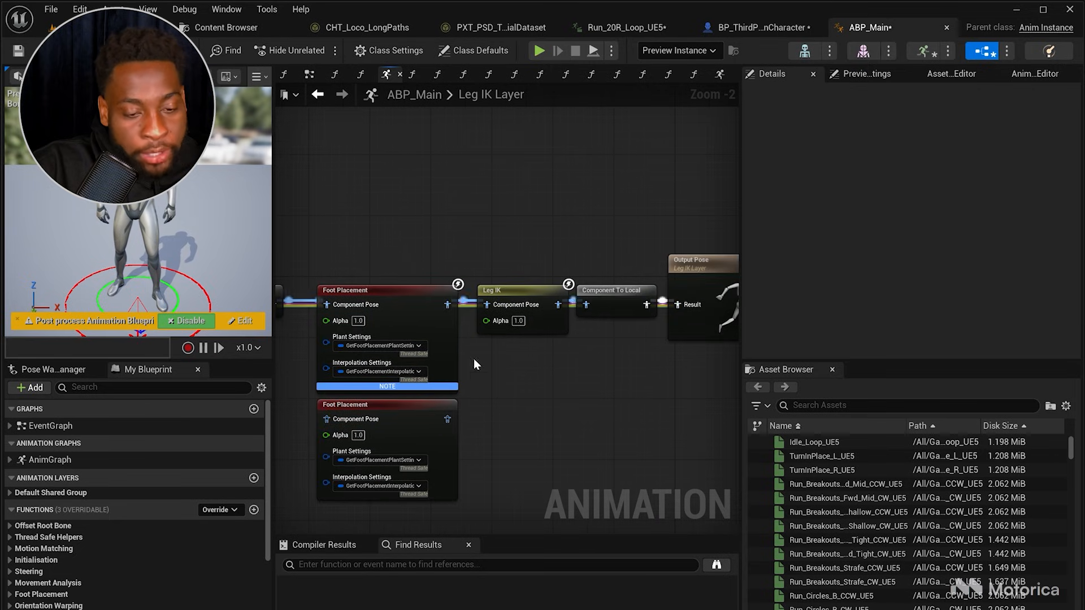
left_click(510, 291)
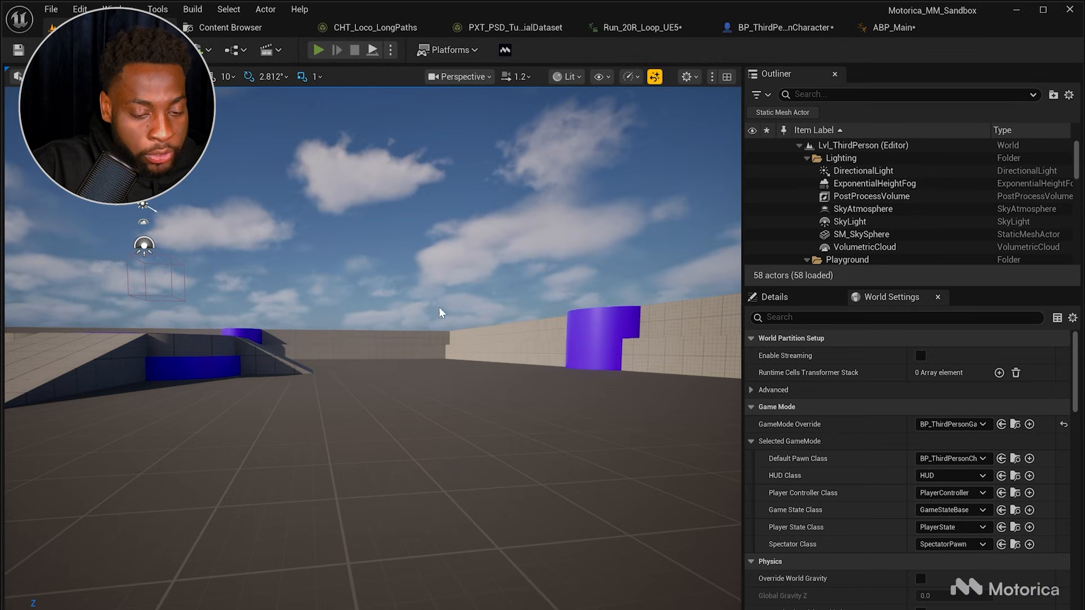
Step: Play the level briefly, steering the character right, then stop and return to ABP_Main
key("alt+p")
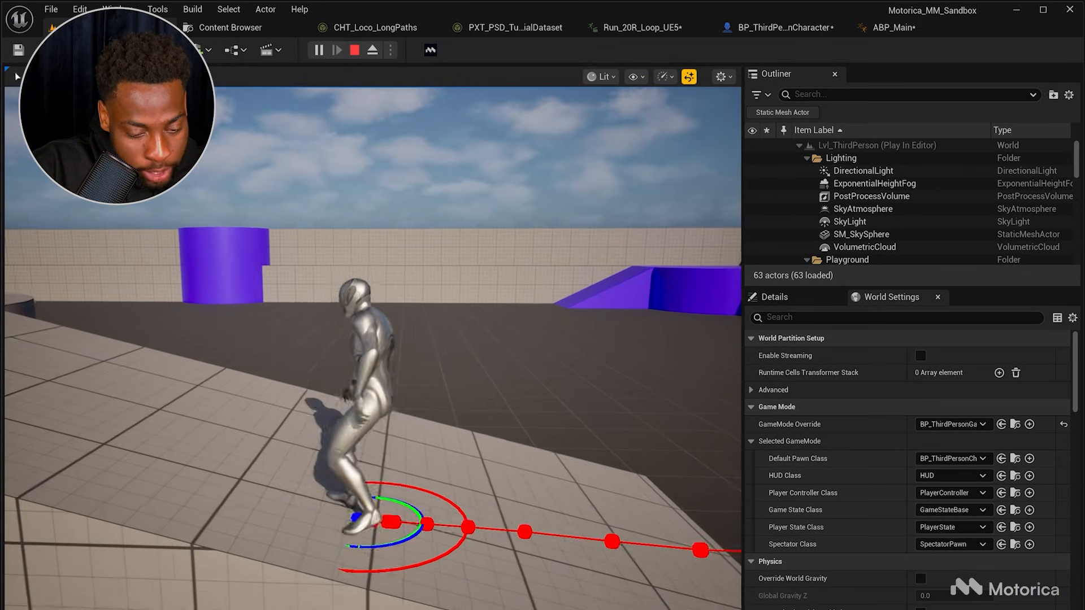
key("d")
key("d")
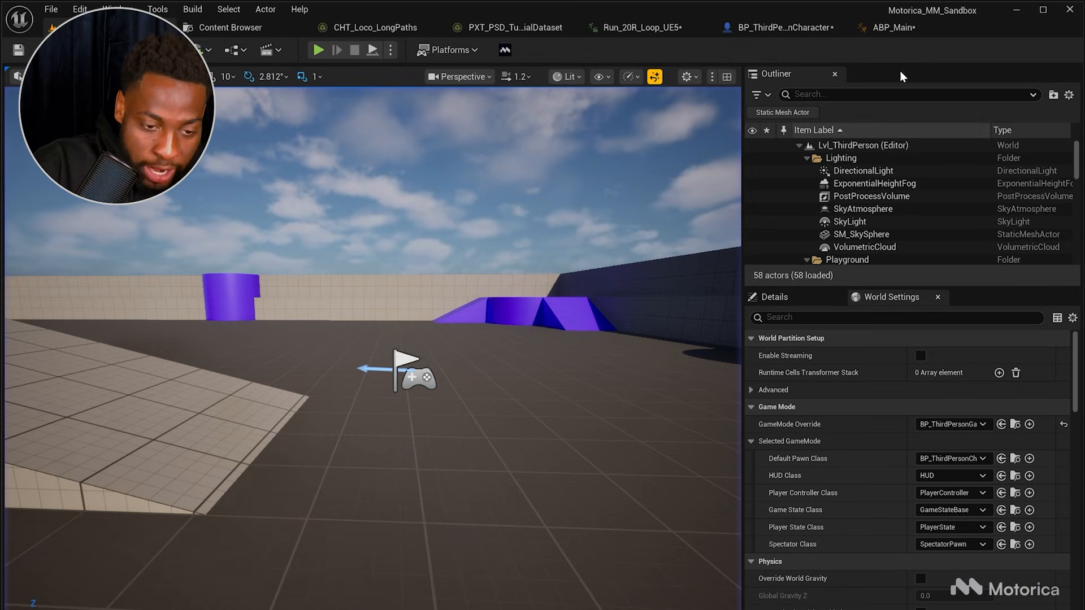
left_click(909, 23)
Step: Return to the AnimGraph and examine the idle and jog sequence players, Blend Poses node and output pose chain
right_click_drag(595, 323, 534, 322)
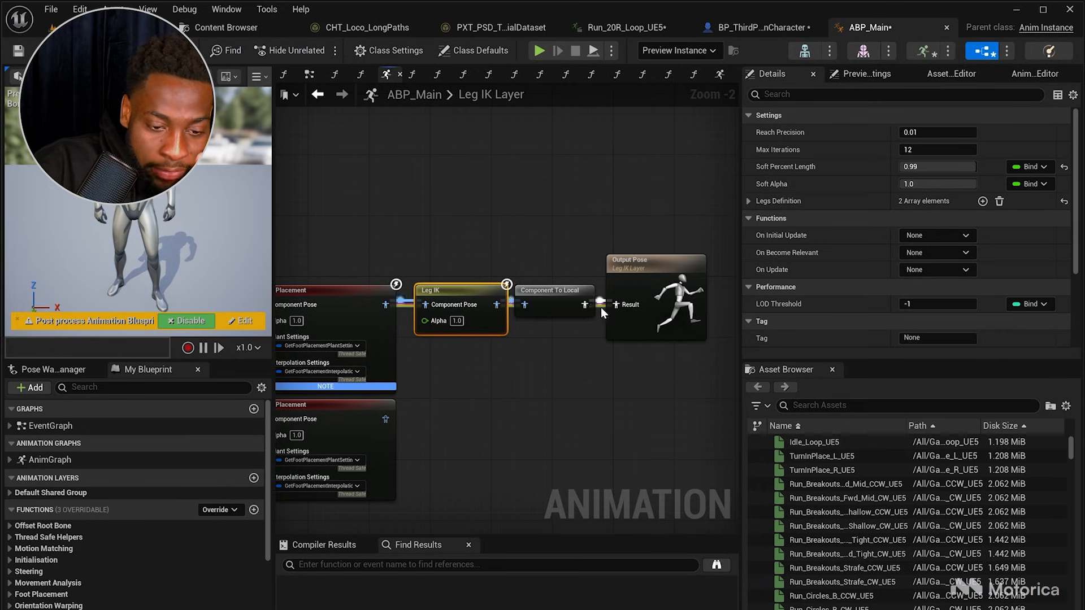
left_click_drag(624, 310, 494, 305)
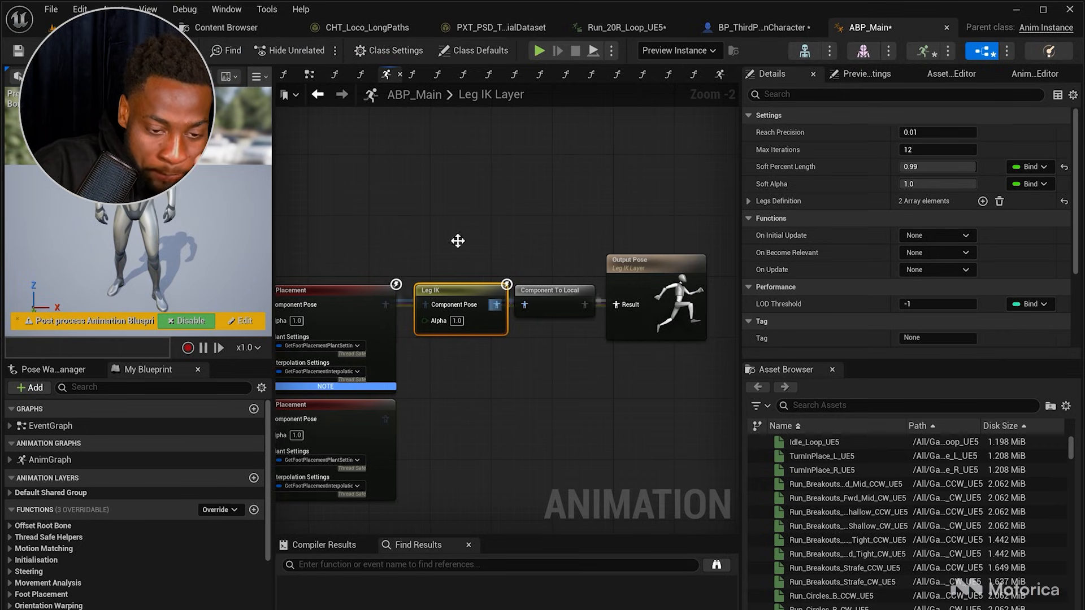
left_click(319, 96)
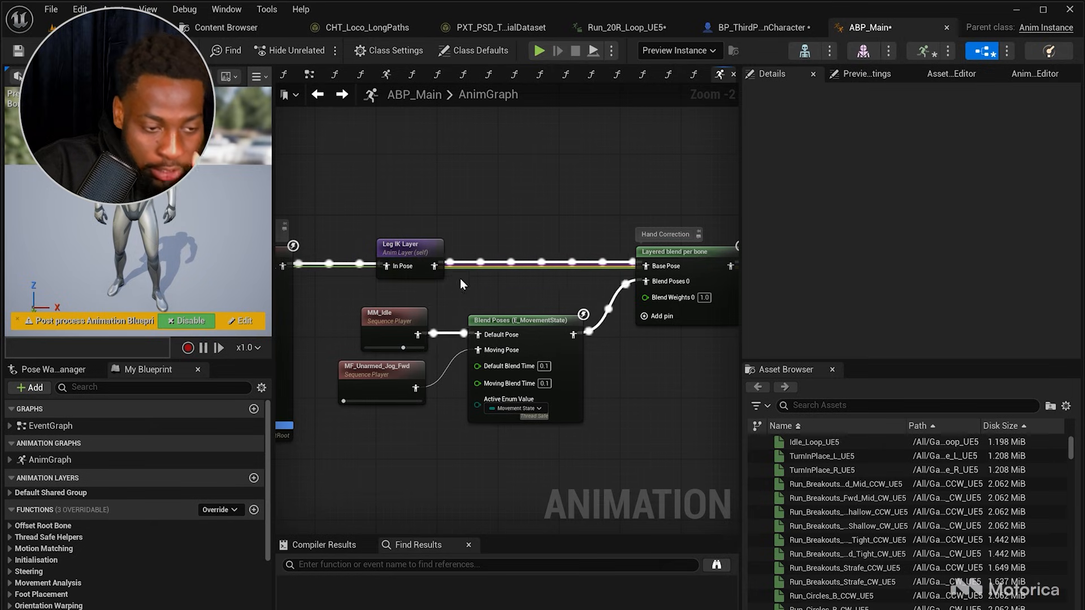
right_click_drag(584, 243, 514, 245)
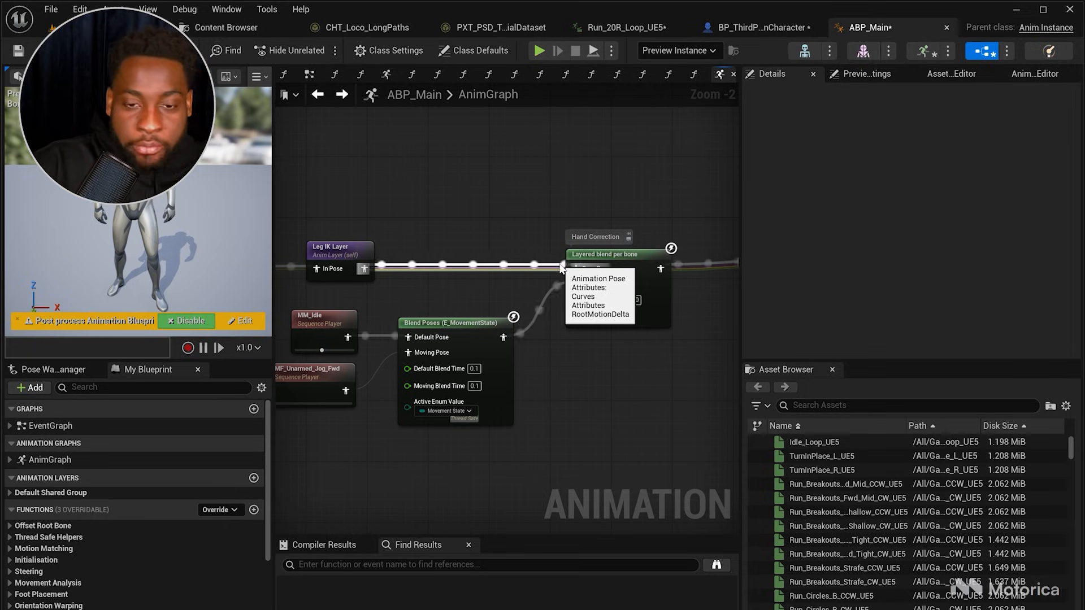
right_click_drag(340, 309, 430, 340)
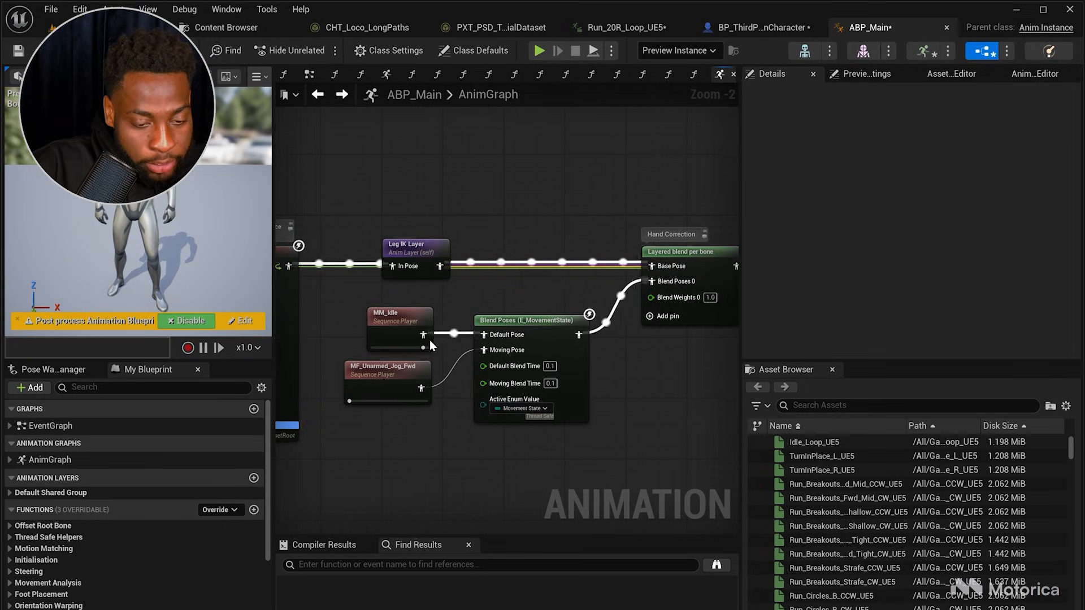
left_click(381, 384)
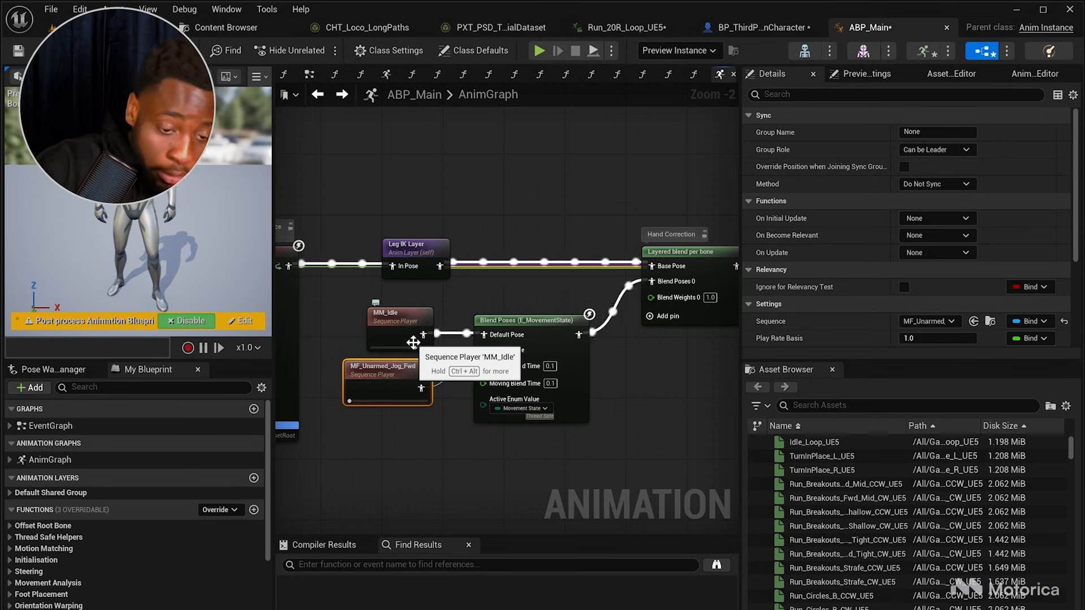
right_click_drag(486, 353, 436, 354)
right_click_drag(612, 446, 354, 462)
right_click_drag(540, 289, 365, 319)
left_click_drag(323, 209, 720, 378)
right_click_drag(718, 379, 661, 382)
left_click(660, 382)
right_click_drag(491, 216, 520, 212)
left_click_drag(286, 187, 713, 386)
left_click(705, 394)
right_click_drag(697, 393, 537, 429)
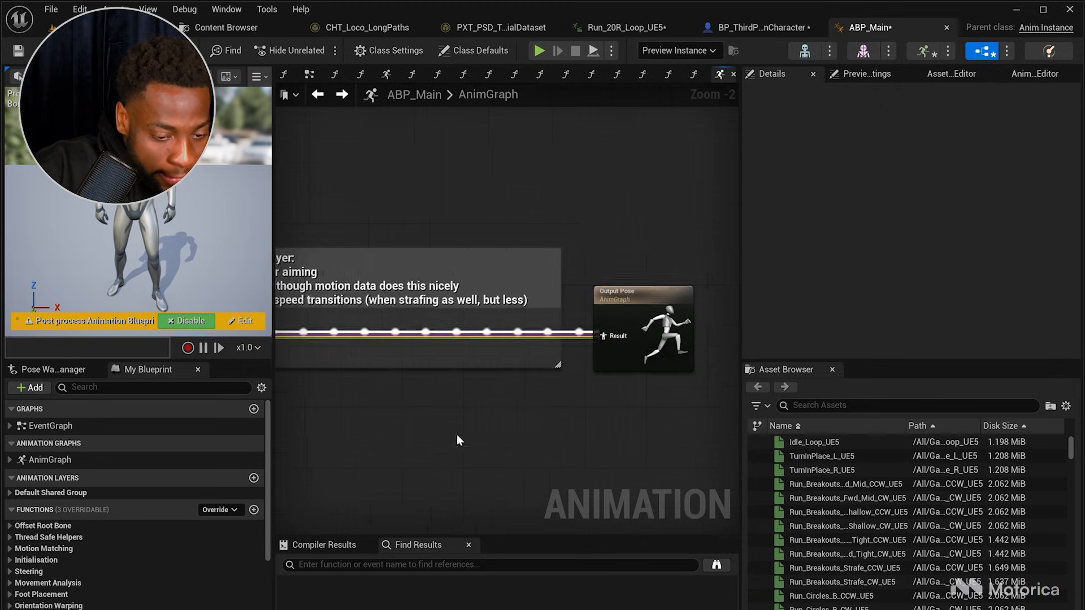
Step: Open the Blueprint Thread Safe Update Animation function and examine its branch and update function calls
left_click(464, 75)
right_click_drag(398, 208, 548, 213)
right_click_drag(341, 209, 454, 205)
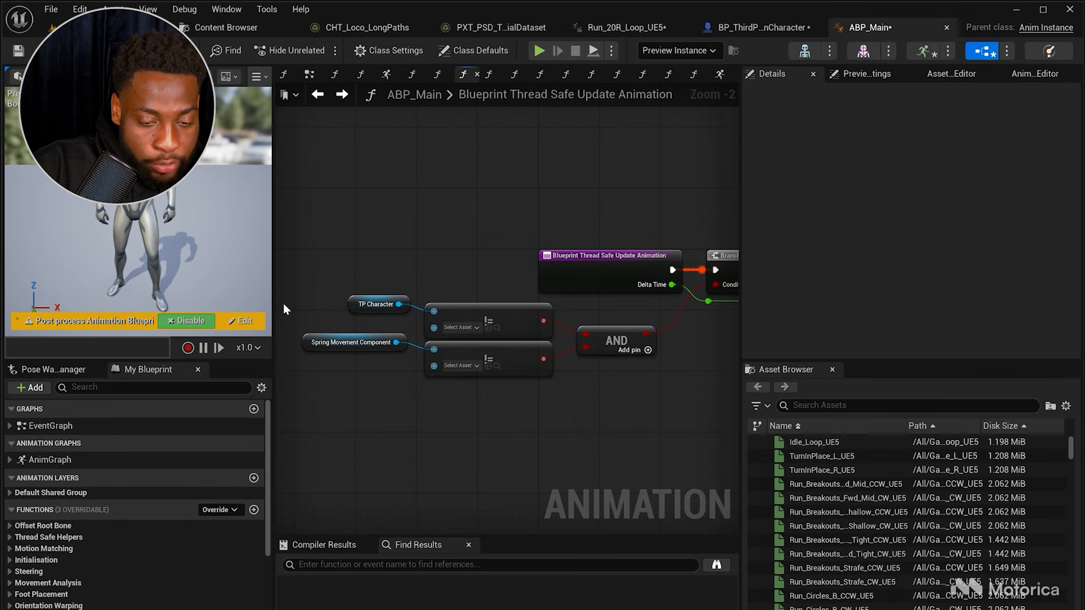
left_click_drag(283, 304, 520, 375)
left_click_drag(635, 401, 636, 403)
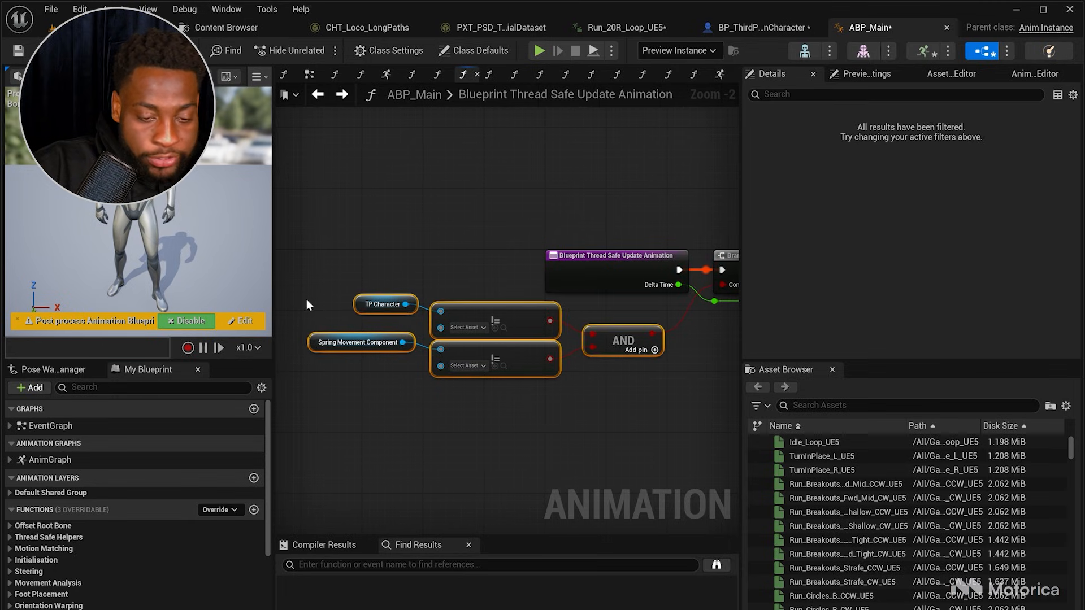
left_click(572, 409)
right_click_drag(694, 424, 407, 411)
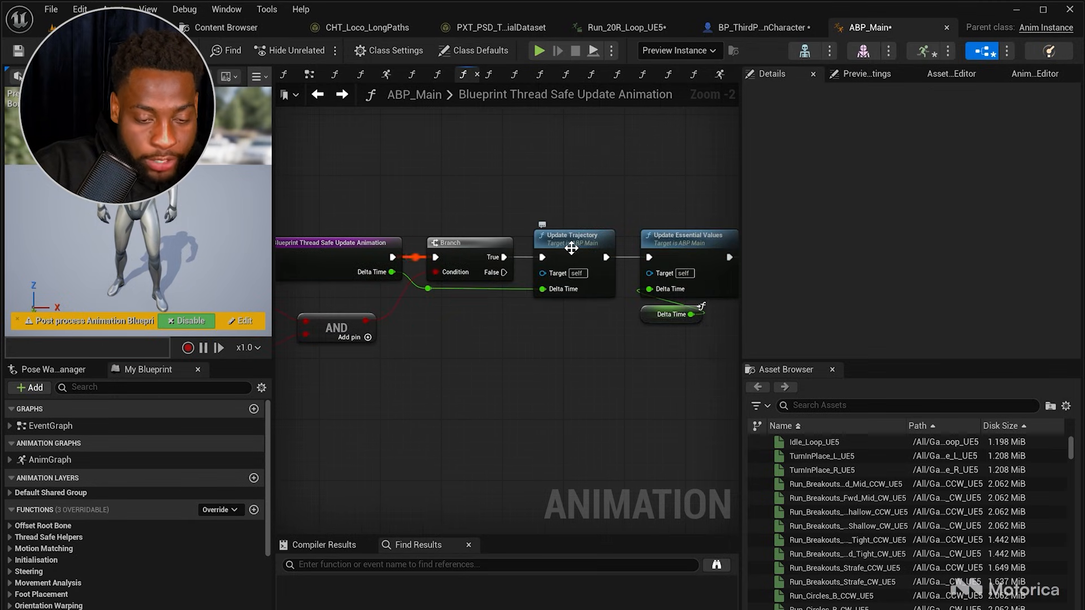
Step: Open the UpdateTrajectory function to examine the Pose Search Generate Trajectory node, then go back
double_click(572, 248)
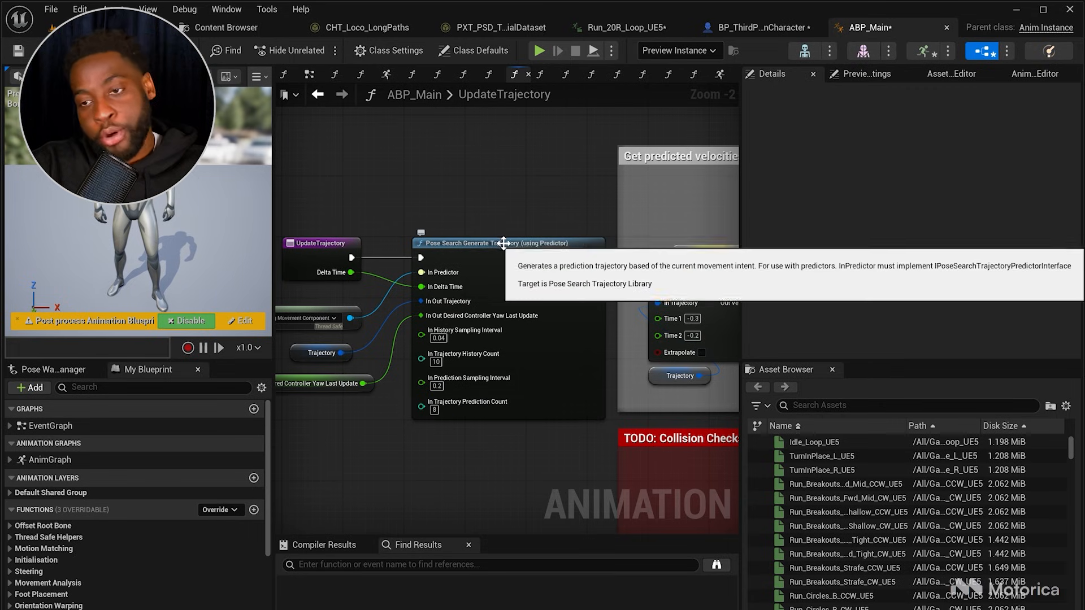
mouse_move(536, 220)
right_mouse_down()
mouse_move(631, 220)
mouse_move(553, 229)
right_mouse_up()
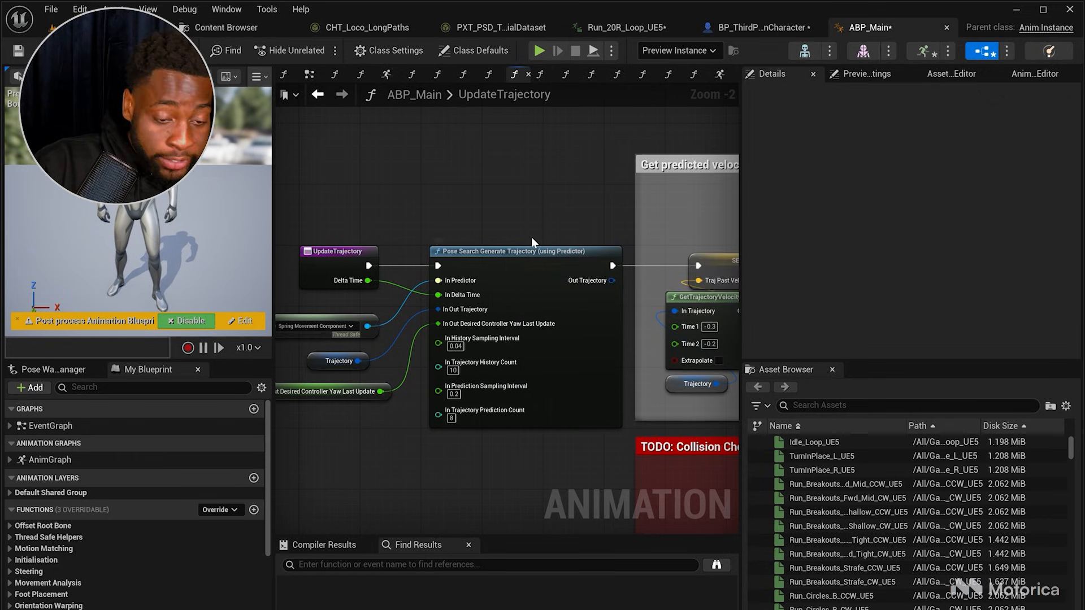
mouse_move(417, 175)
right_mouse_down()
mouse_move(501, 184)
mouse_move(445, 171)
mouse_move(241, 174)
right_mouse_up()
mouse_move(651, 240)
right_mouse_down()
mouse_move(477, 241)
mouse_move(401, 209)
mouse_move(455, 202)
right_mouse_up()
left_click(320, 94)
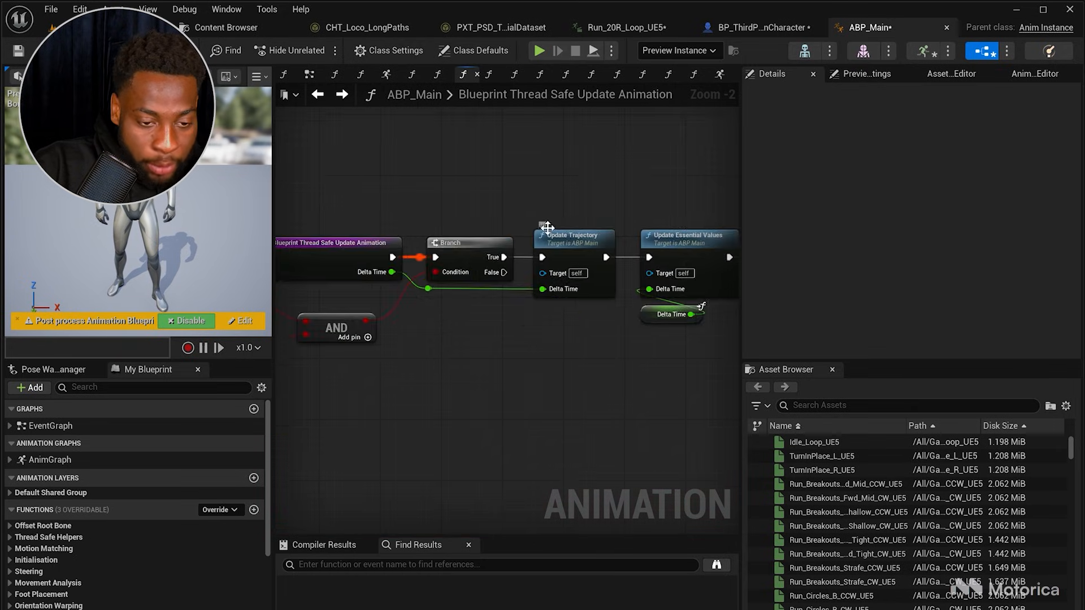
Step: Inspect the Update Essential Values and Update Character State functions called from the thread-safe update, returning after each
left_click(430, 236)
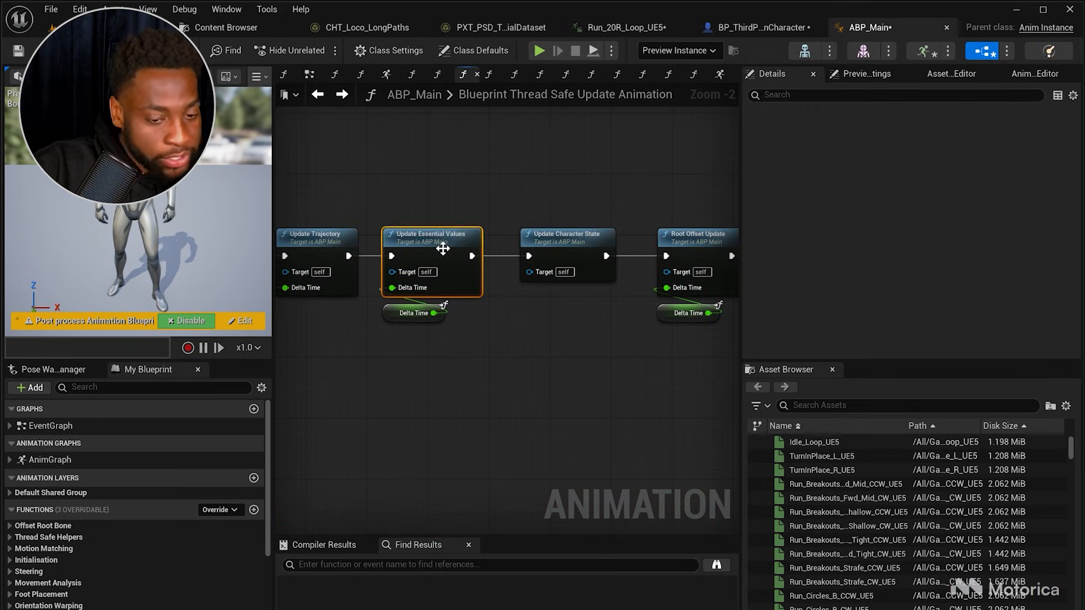
double_click(452, 240)
scroll(546, 286, "down", 3)
scroll(546, 286, "up", 3)
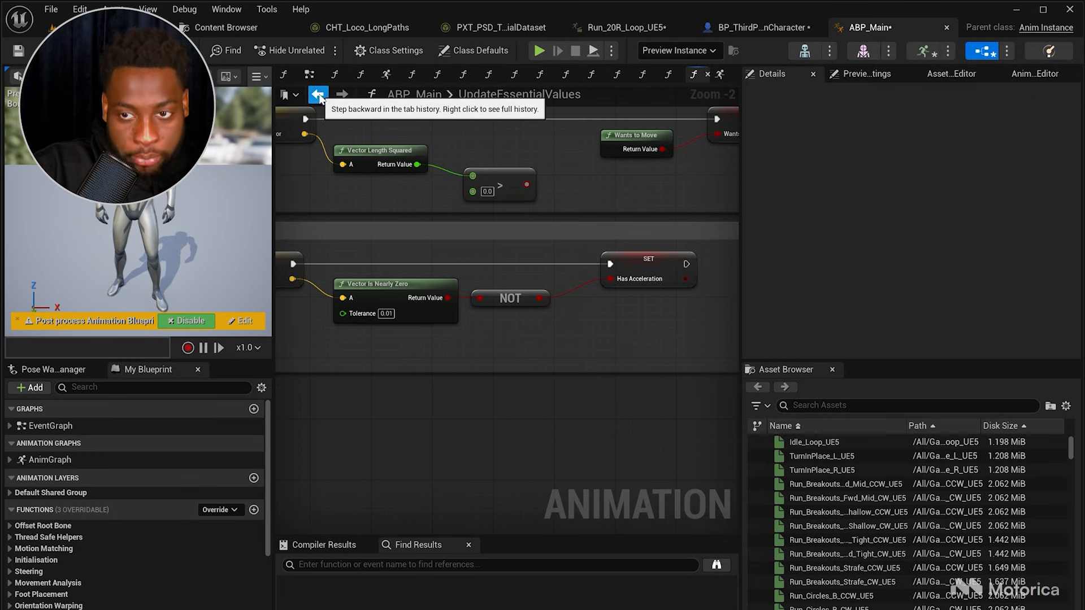
left_click(318, 95)
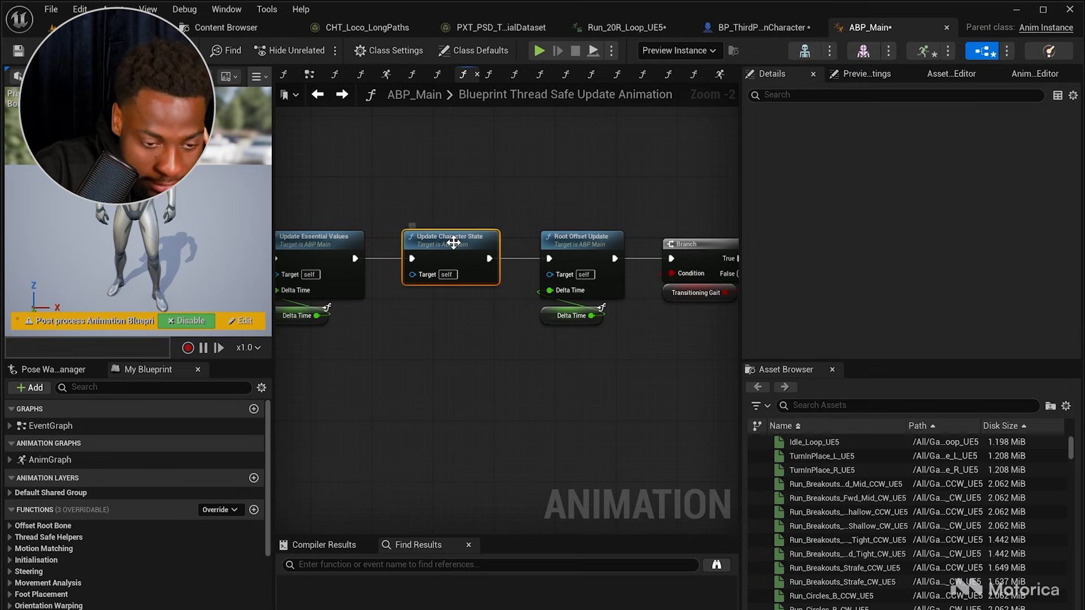
double_click(455, 244)
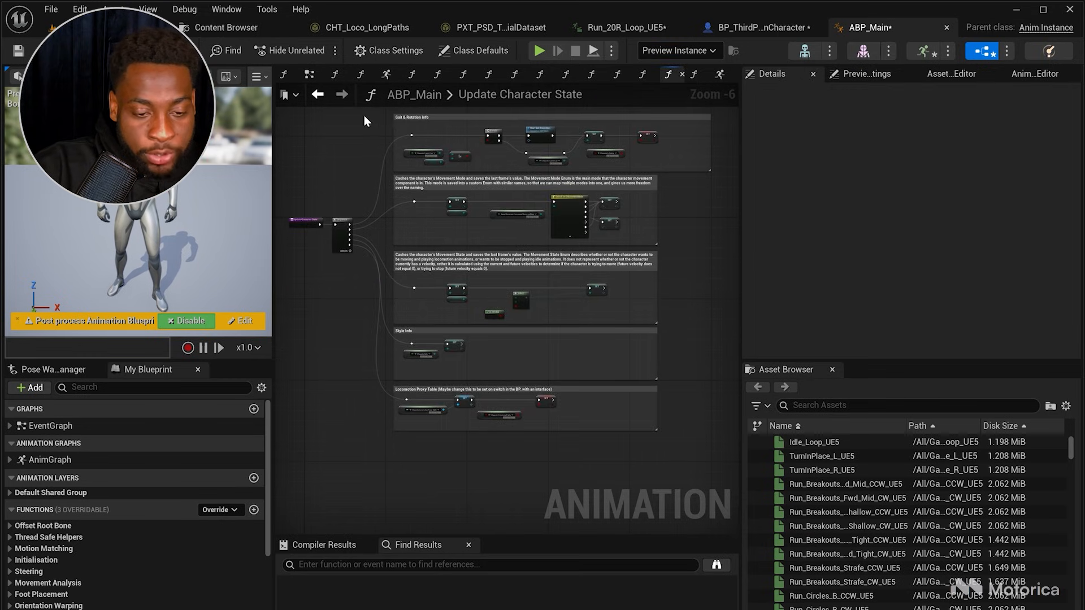
left_click_drag(391, 123, 697, 455)
left_click(697, 456)
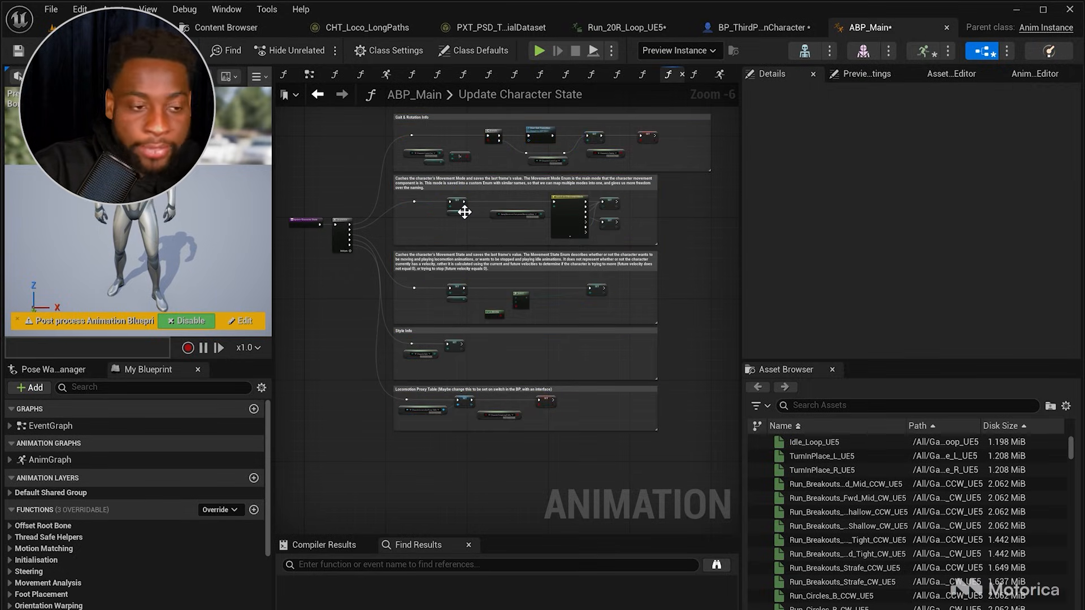
left_click(319, 94)
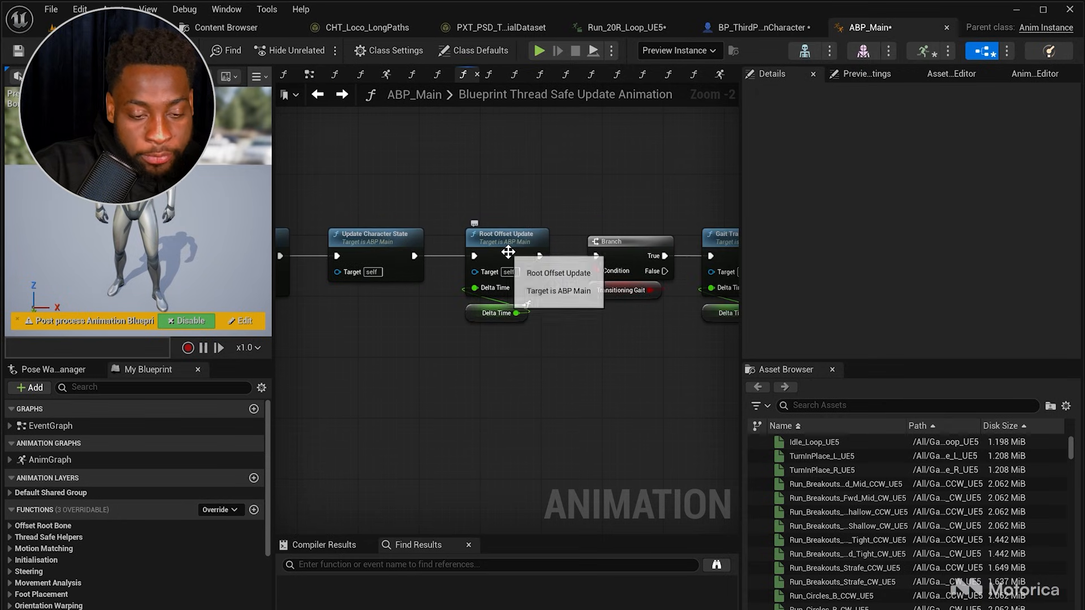
Step: Open the Root Offset Update function and examine its select and set nodes, then go back
double_click(507, 251)
scroll(402, 270, "up", 3)
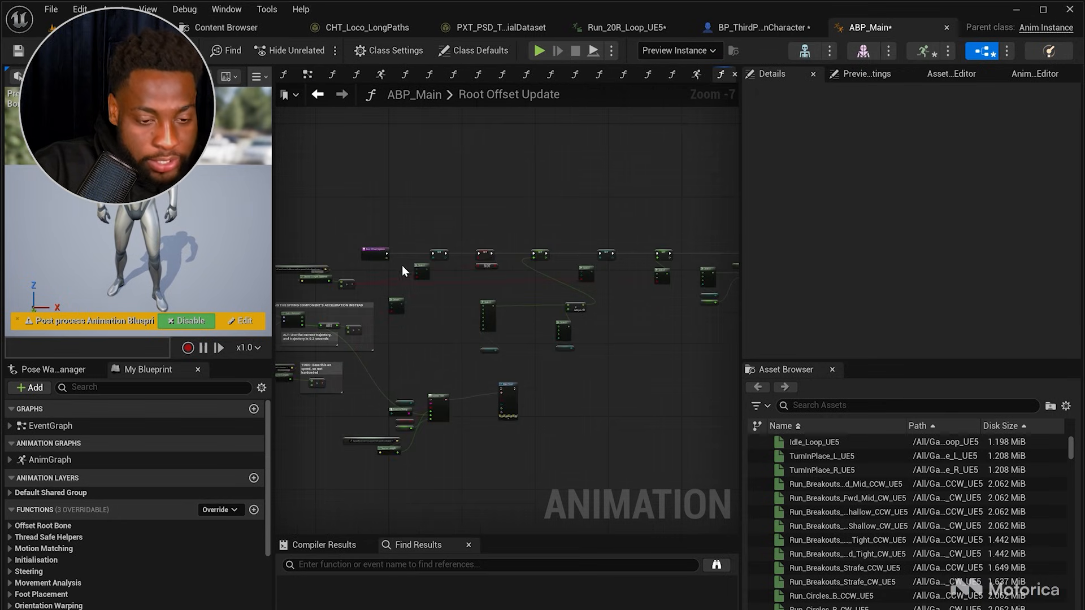
scroll(420, 276, "up", 2)
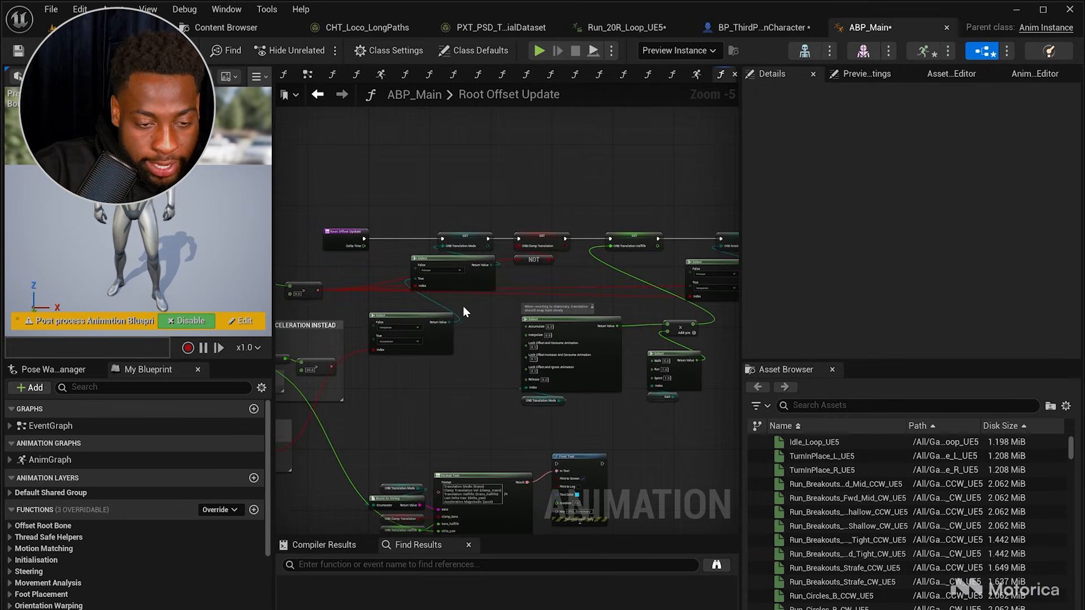
scroll(463, 306, "up", 2)
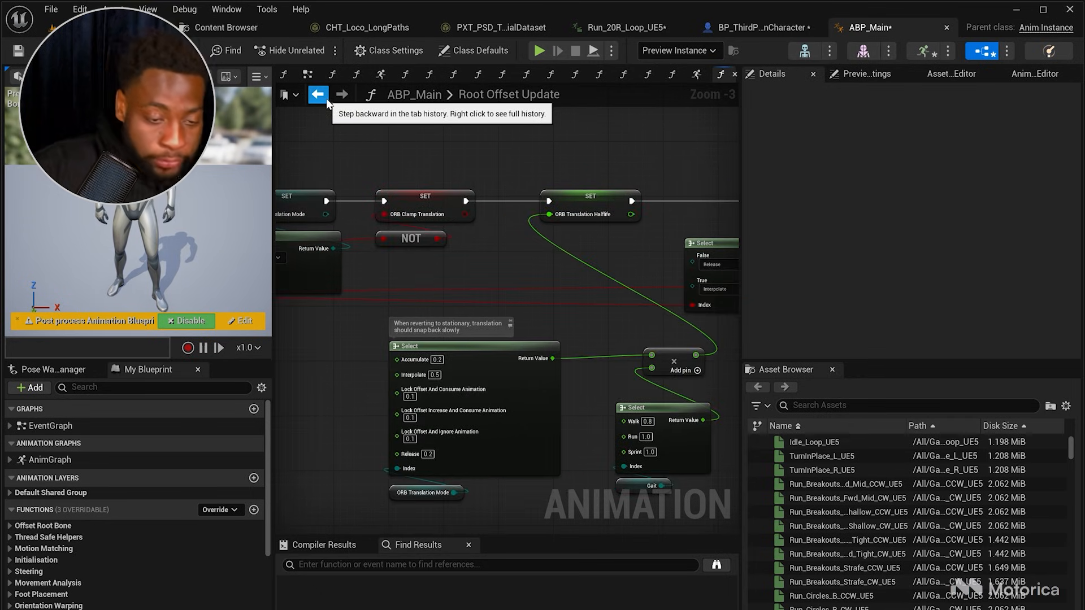
left_click(325, 97)
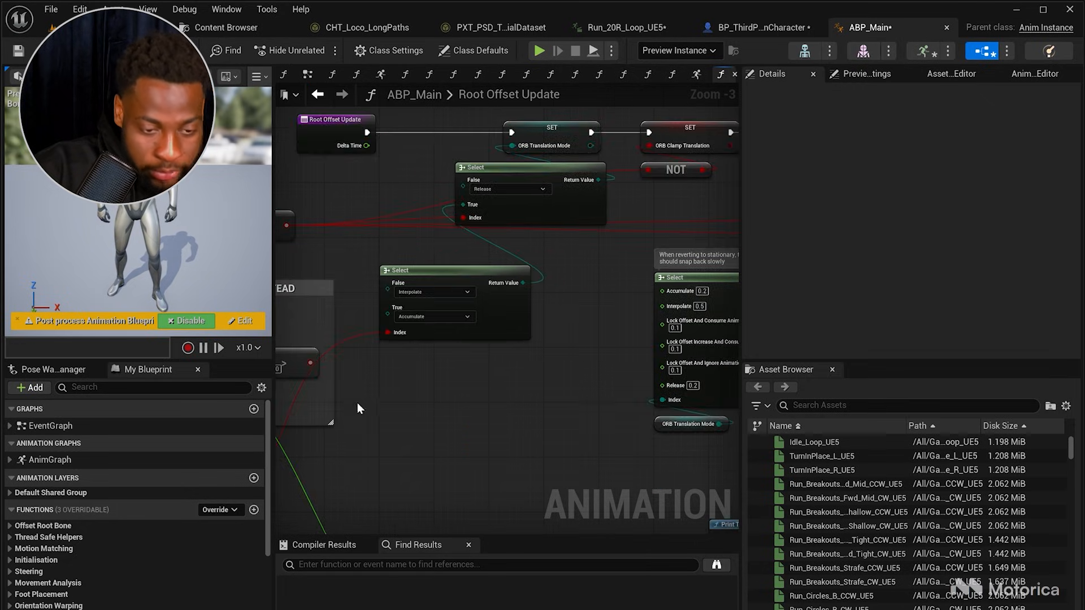
scroll(639, 383, "down", 4)
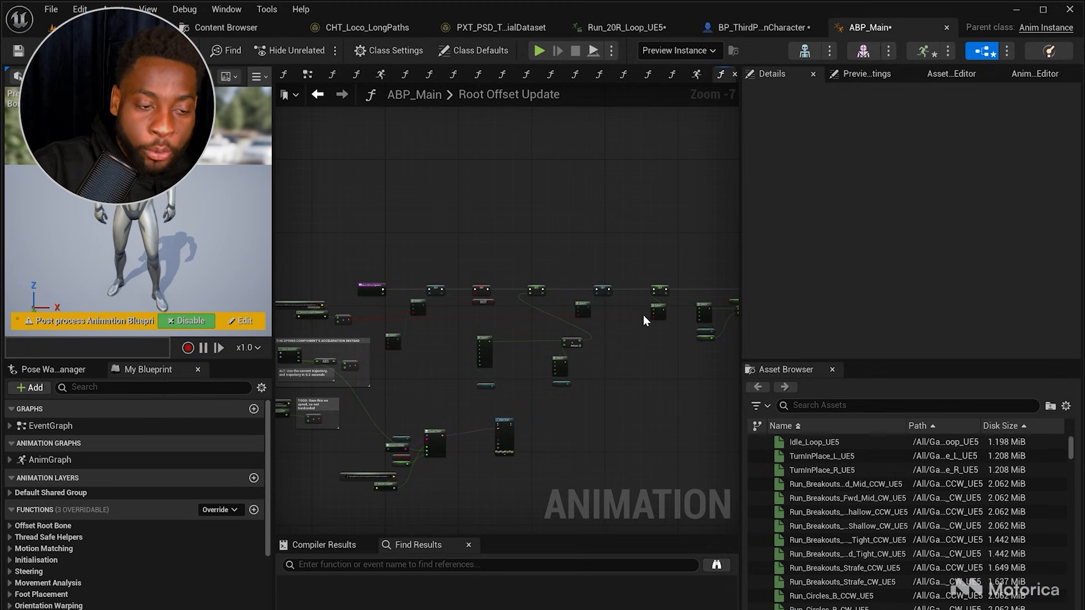
left_click(325, 101)
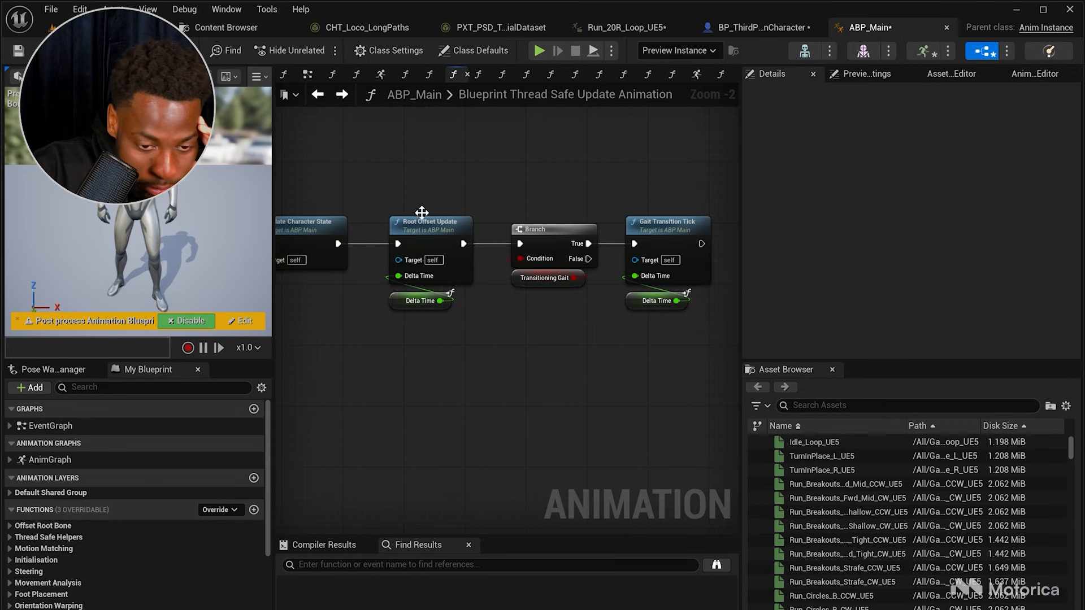
Step: Open the Gait Transition Tick function to examine its logic, then return to the thread-safe update graph
left_click_drag(625, 291, 708, 348)
left_click(619, 339)
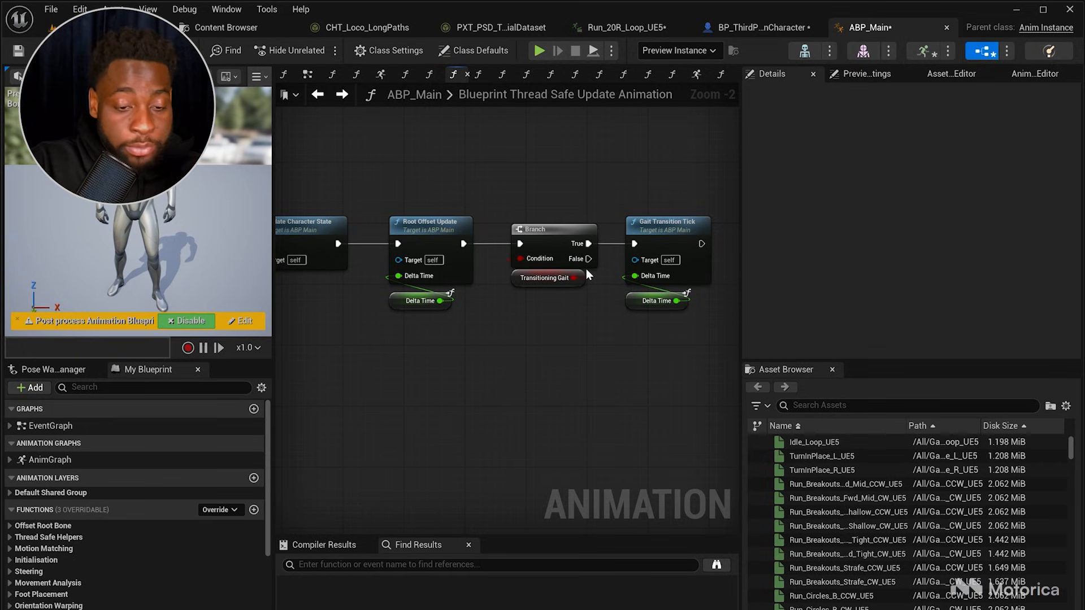
mouse_move(547, 279)
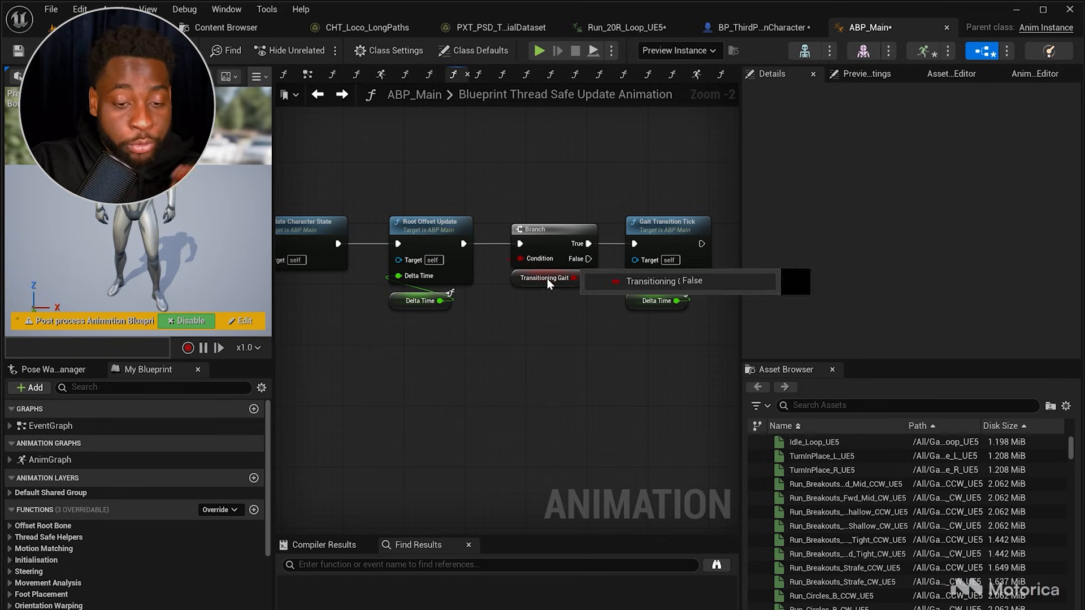
double_click(671, 243)
scroll(460, 353, "down", 4)
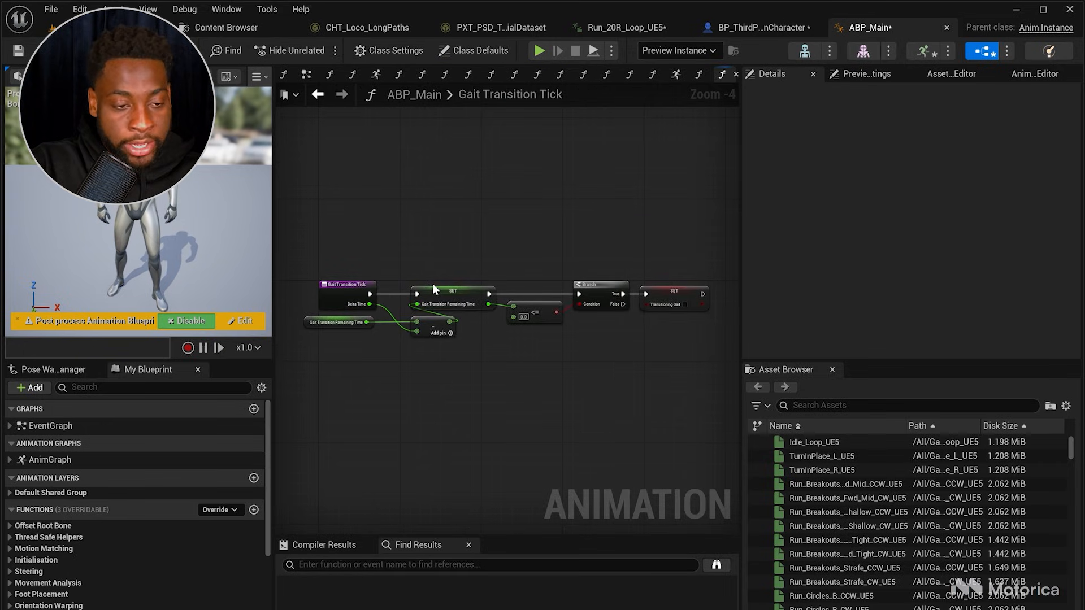
left_click(320, 95)
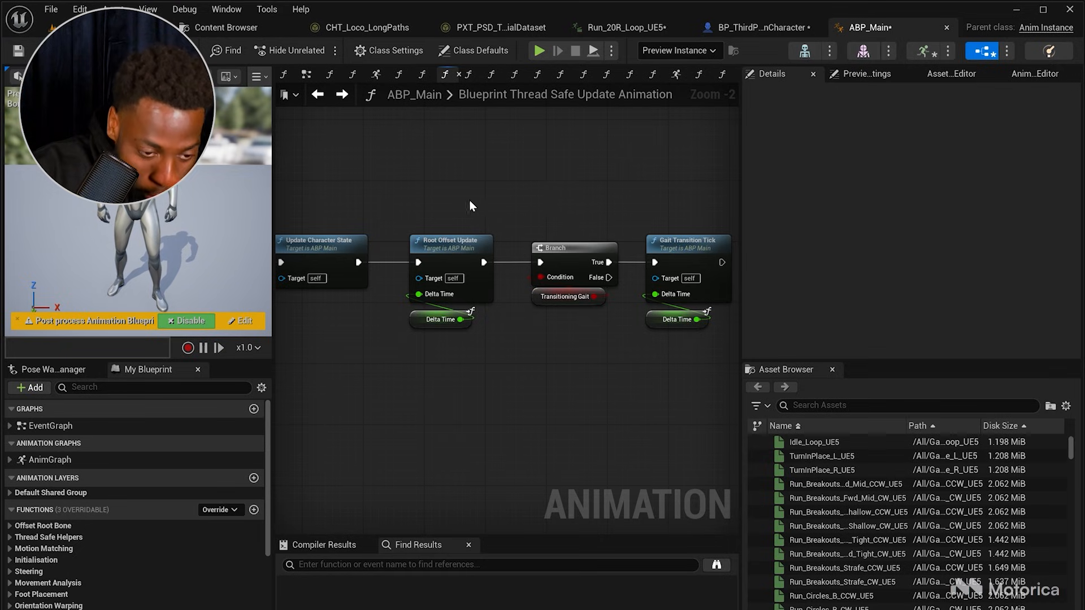
Step: Zoom out over the thread-safe update graph, then open the EventGraph and examine its Initialize and Update Animation event chains
scroll(528, 195, "down", 5)
left_click_drag(300, 196, 686, 319)
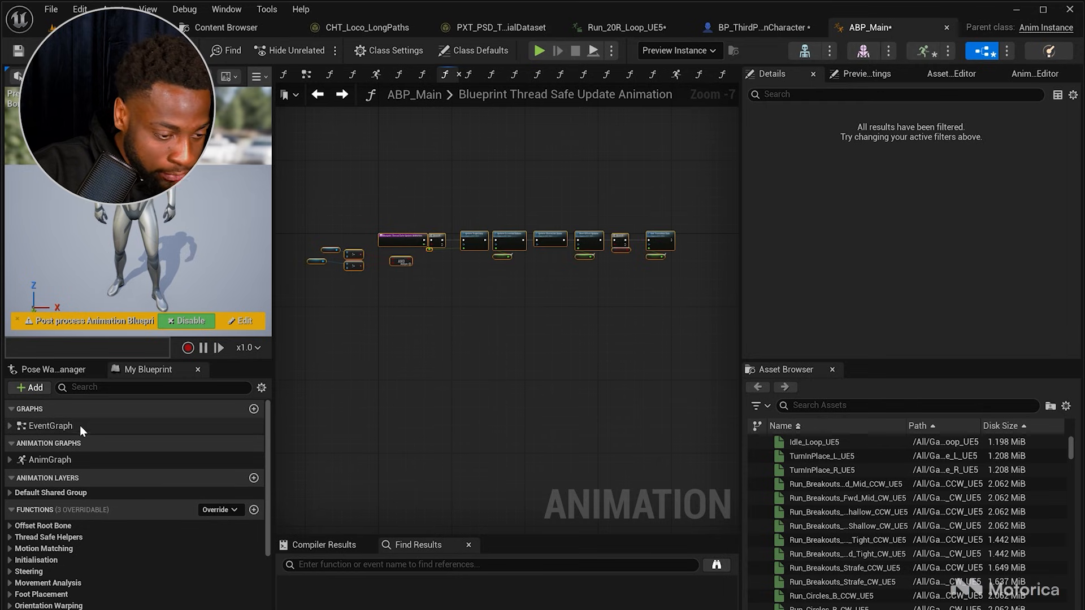
double_click(50, 426)
scroll(474, 291, "up", 3)
scroll(501, 252, "up", 2)
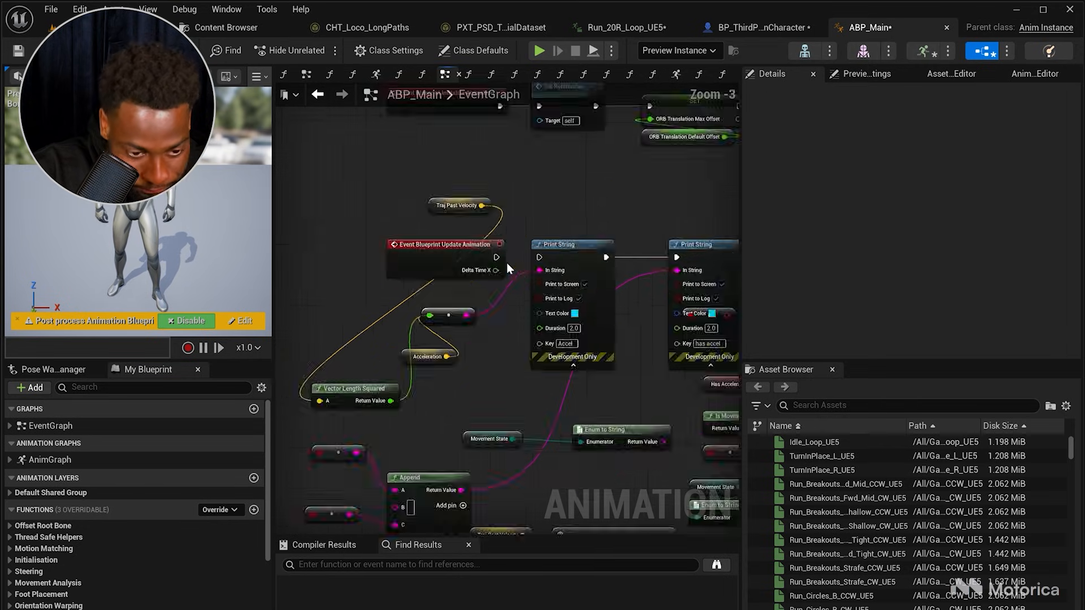
right_click_drag(560, 264, 454, 251)
right_click_drag(553, 212, 625, 338)
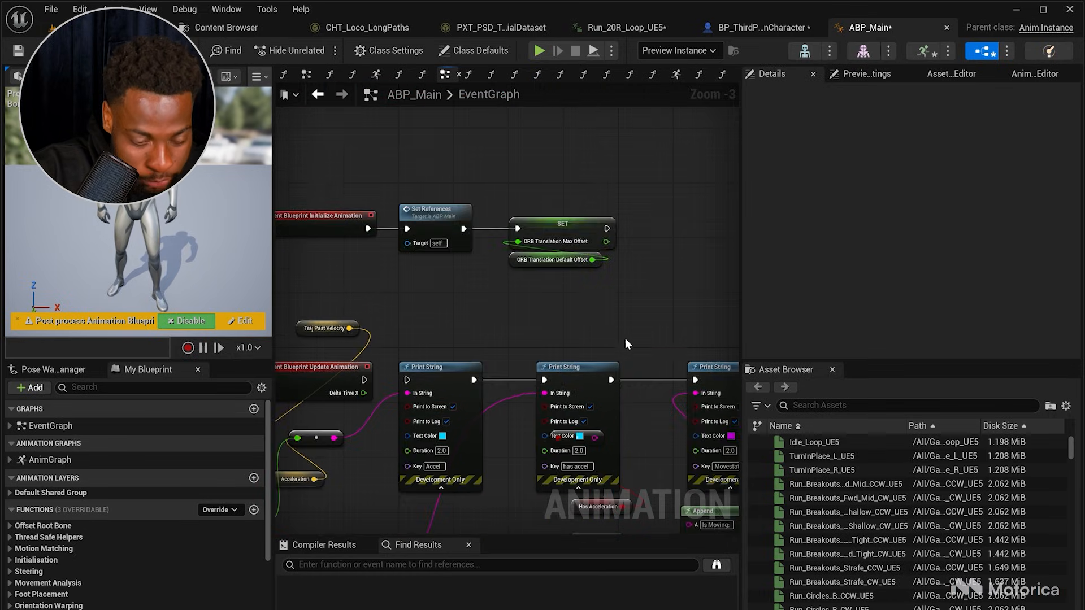
right_click_drag(490, 302, 539, 358)
scroll(526, 359, "down", 3)
scroll(509, 339, "up", 3)
left_click_drag(339, 252, 687, 389)
left_click(310, 302)
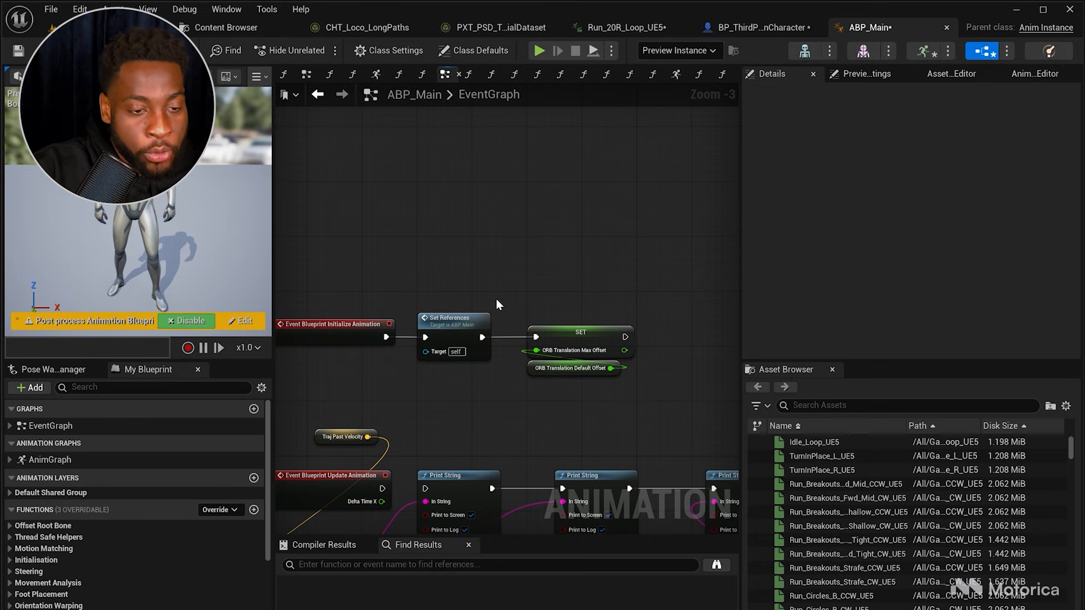
right_click_drag(360, 175, 420, 182)
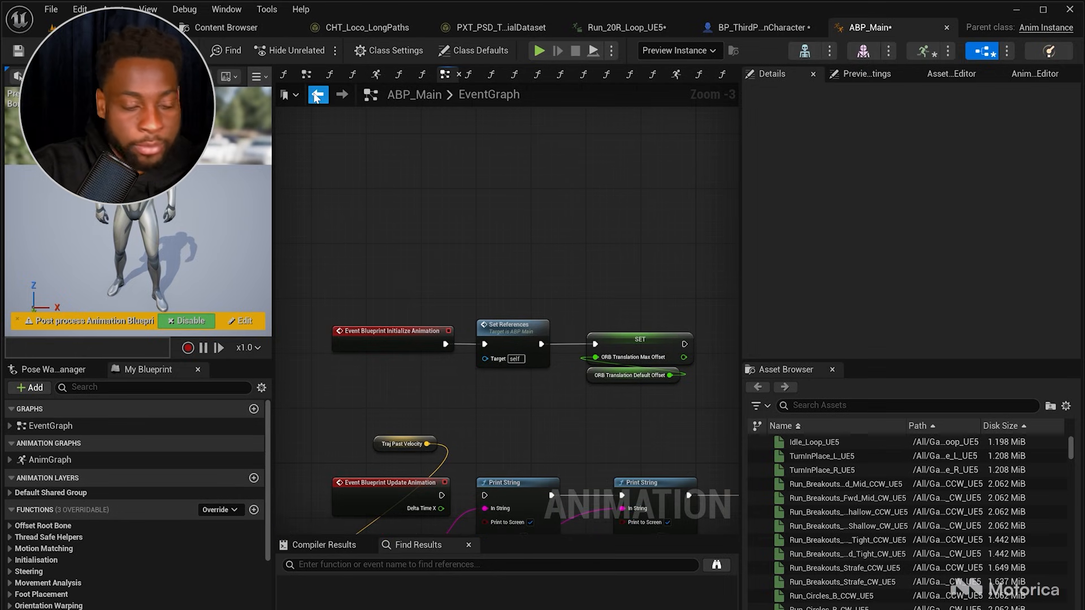
right_click_drag(429, 196, 429, 147)
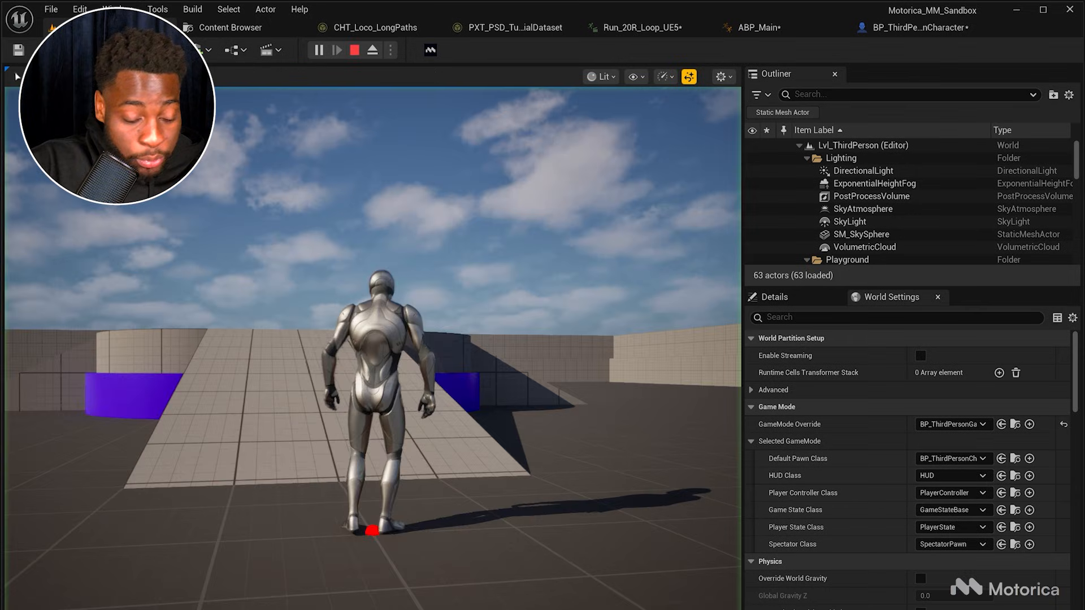
Step: Test the character in the running game, steering it forward, backward and sideways to check the motion-matched locomotion
key("d")
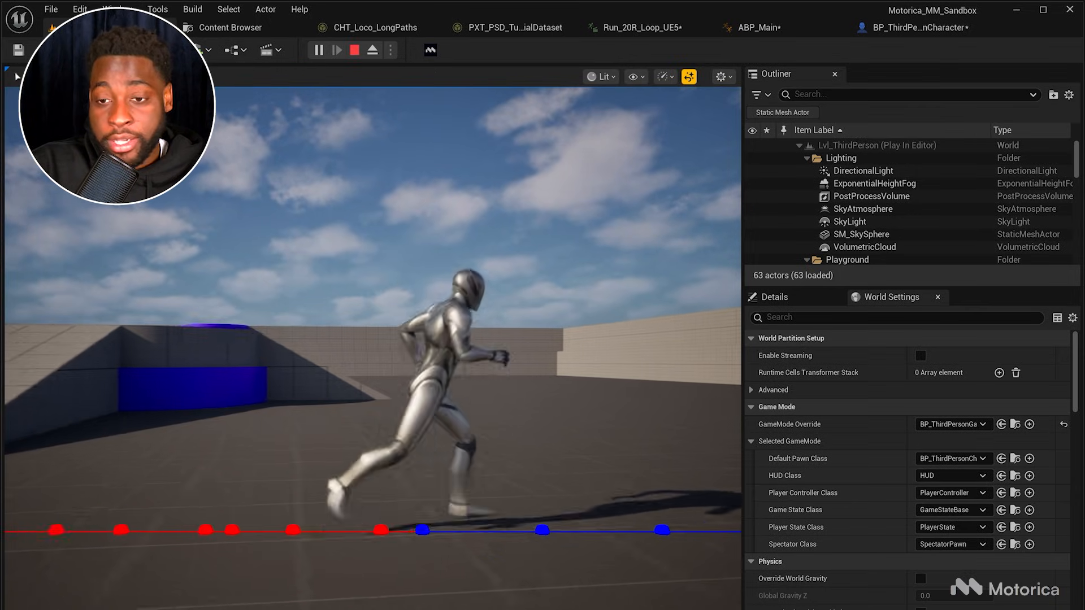
key("w")
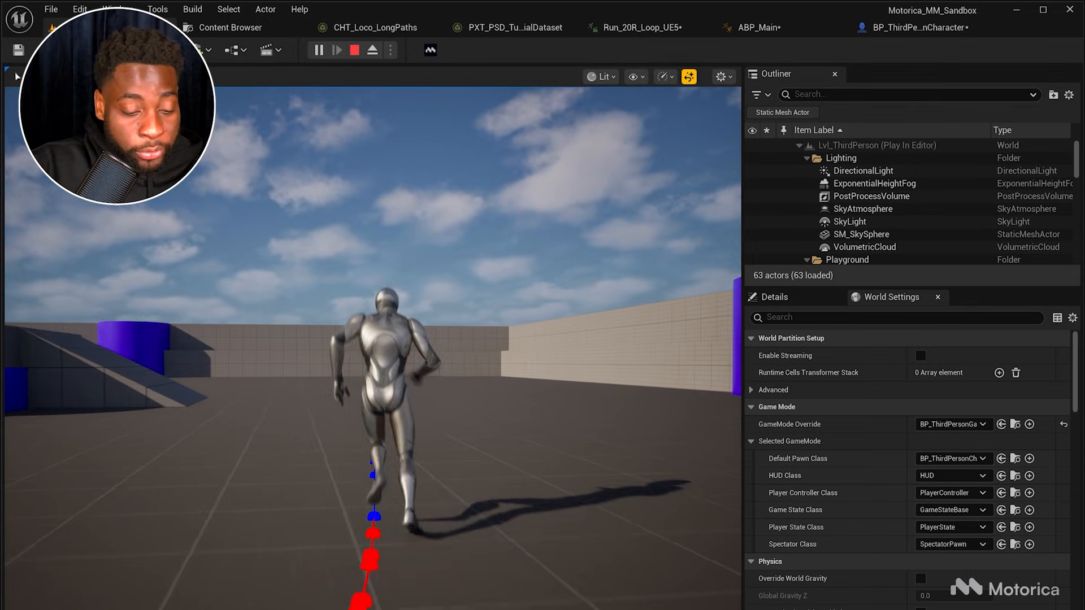
key("d")
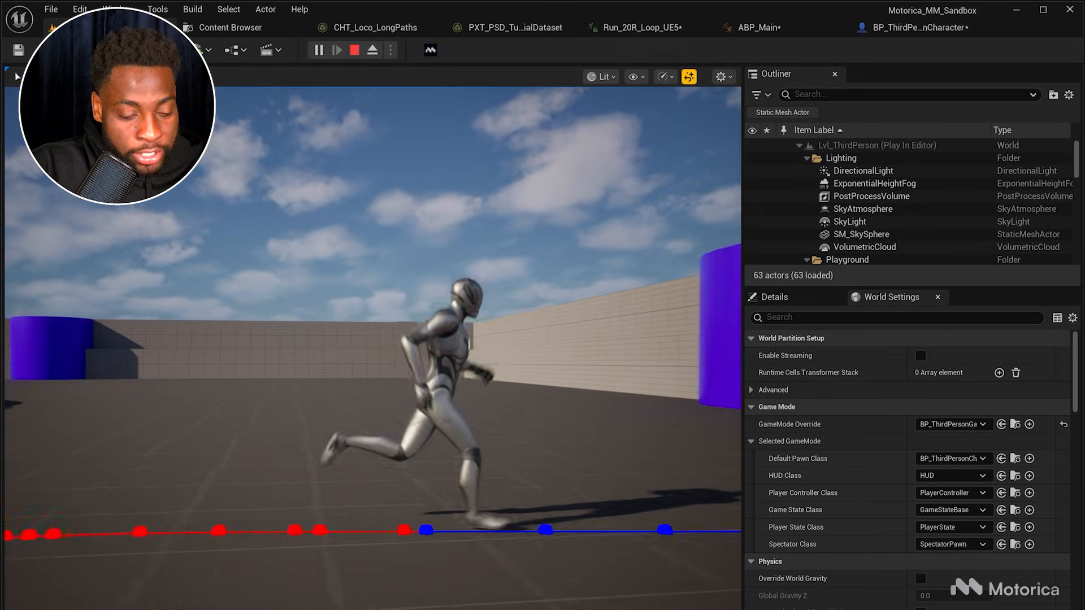
key("a")
key("s")
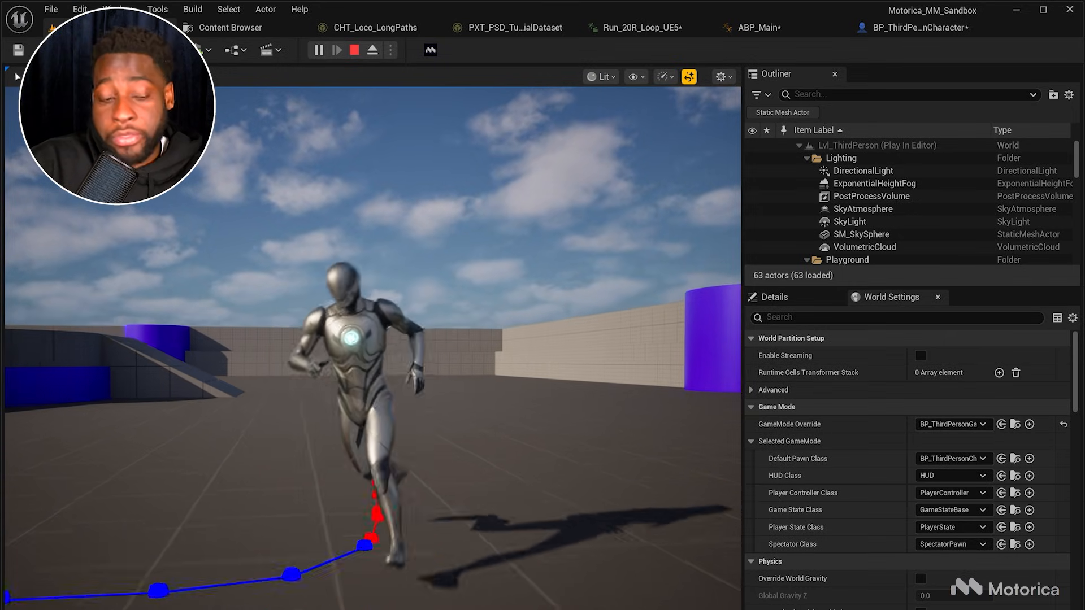
key("a")
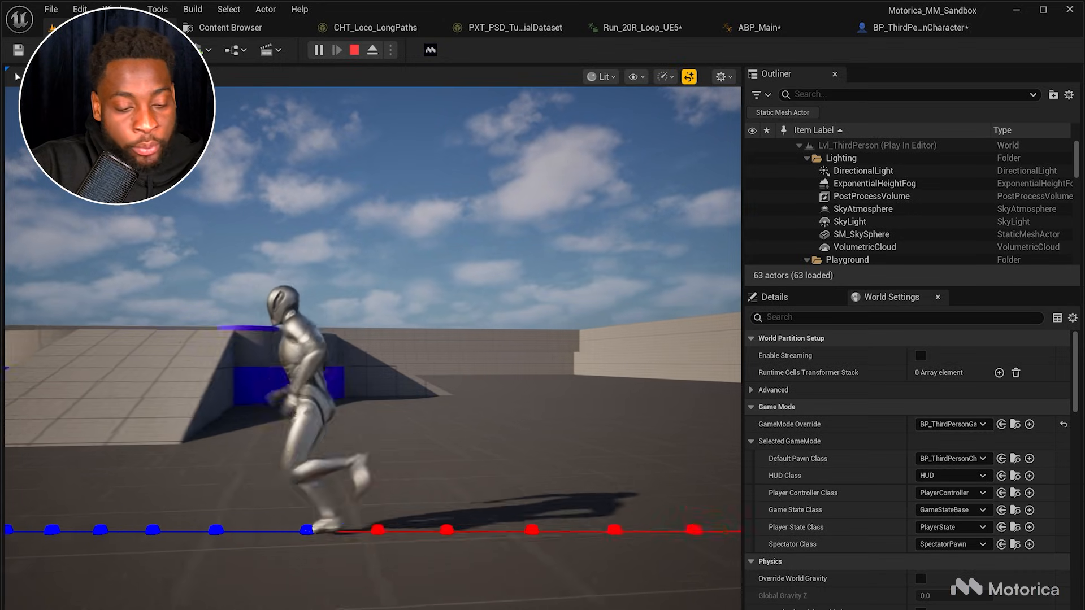
key("s")
key("d")
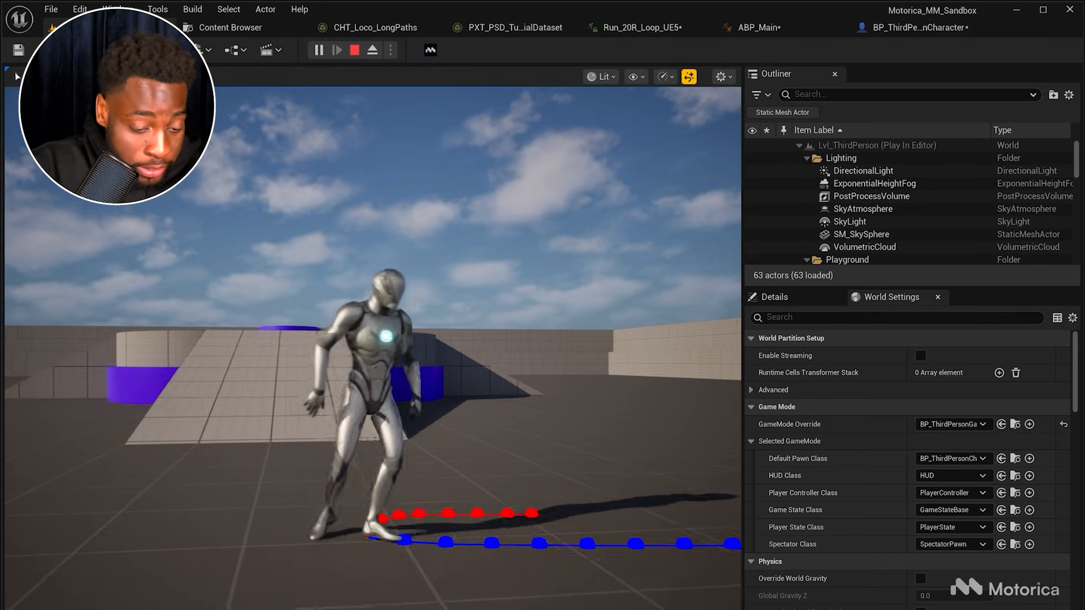
key("s")
key("a")
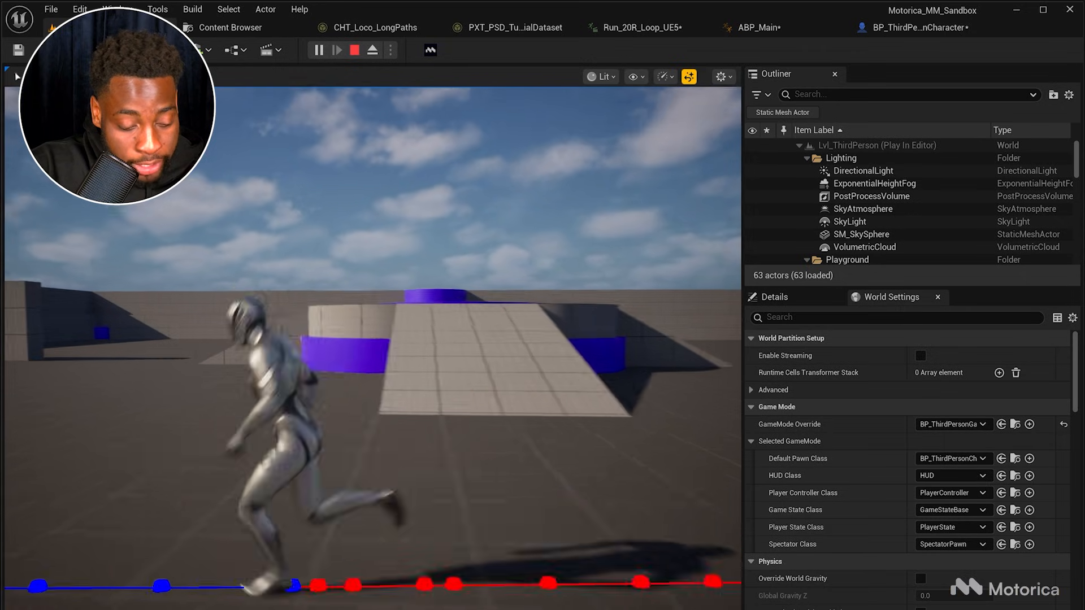
key("d")
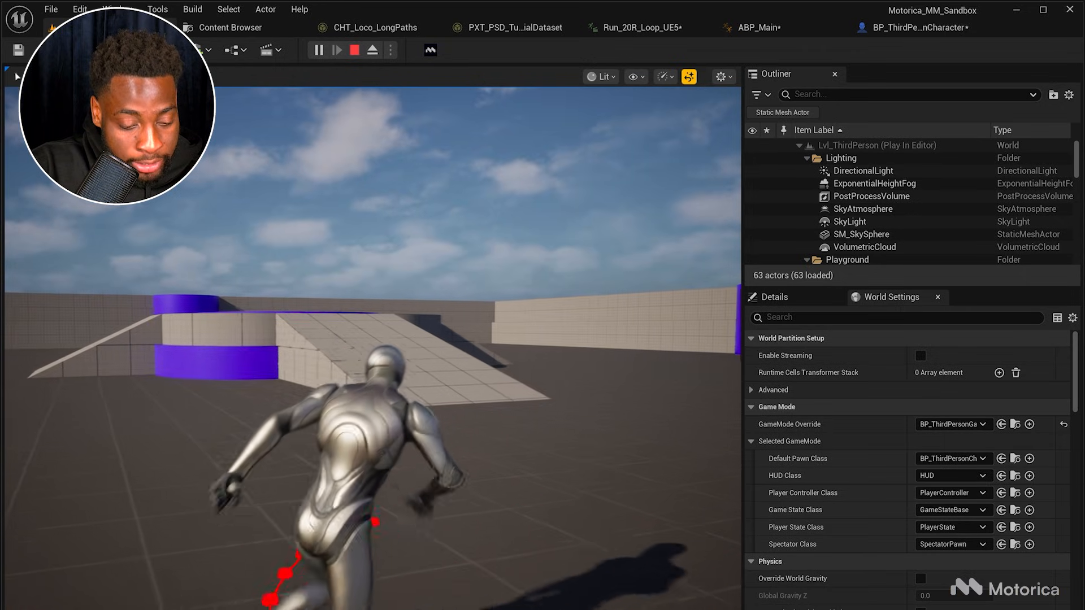
key("w")
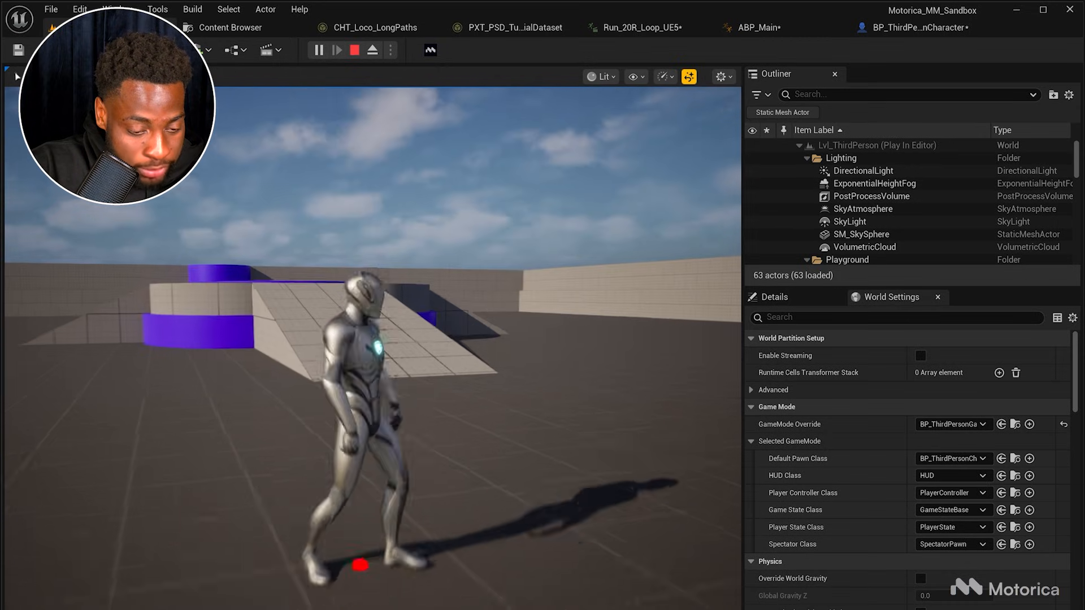
key("s")
key("a")
key("d")
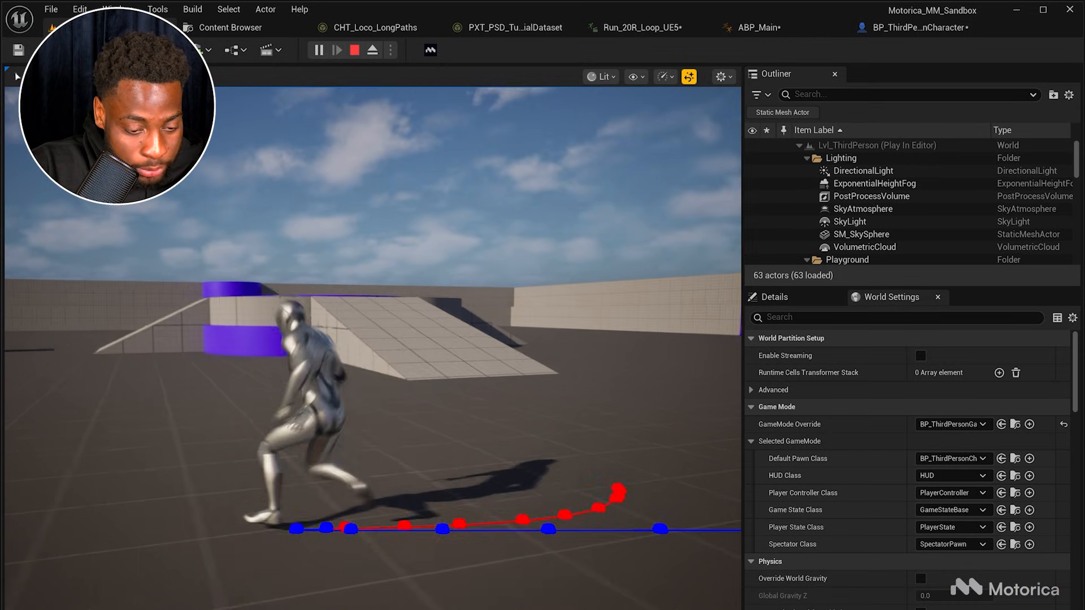
key("w")
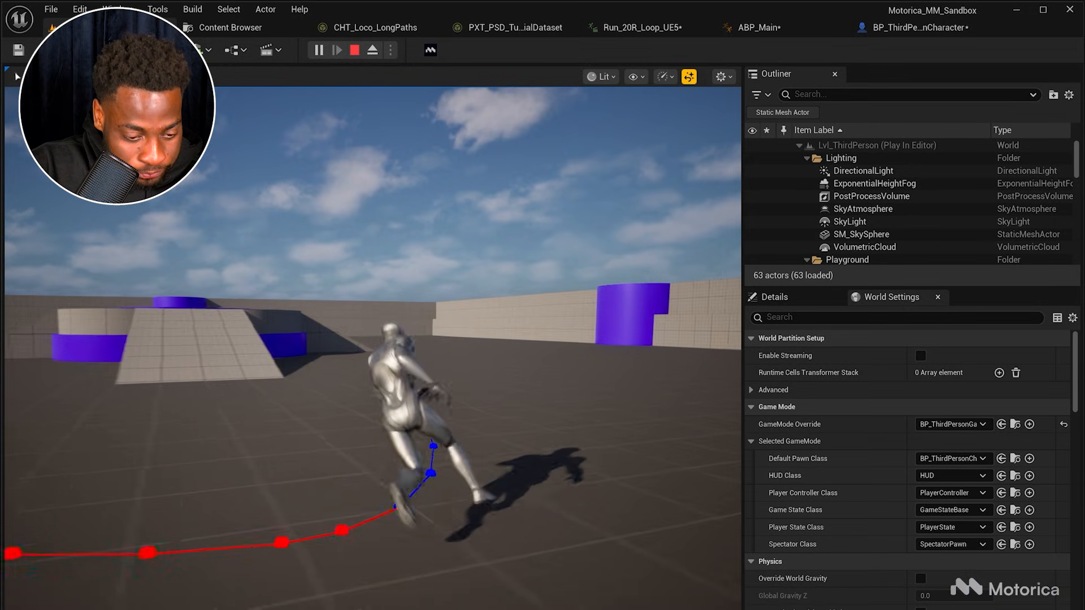
key("d")
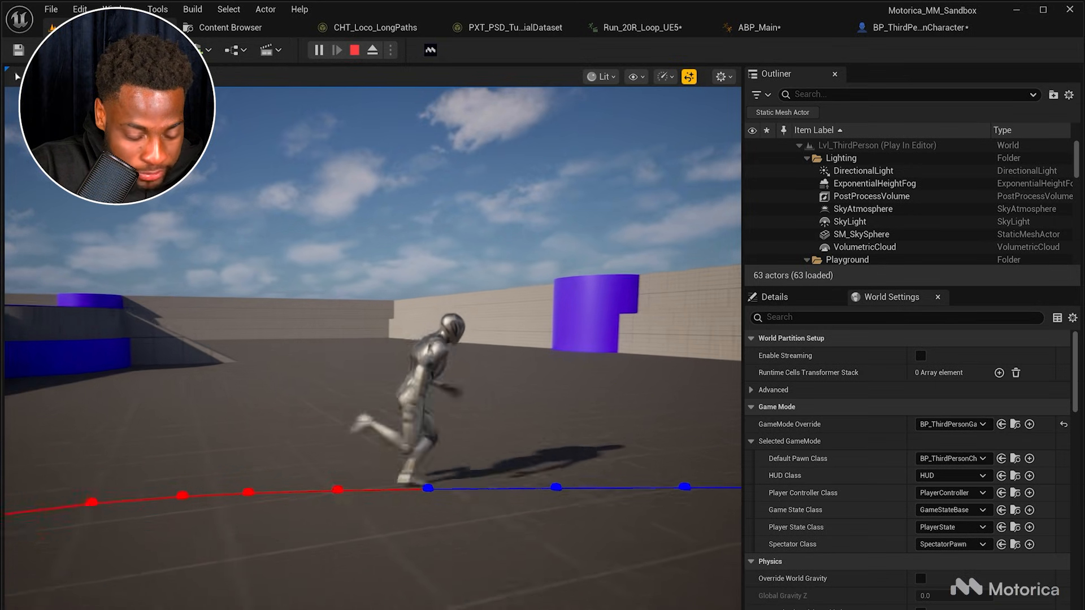
key("a")
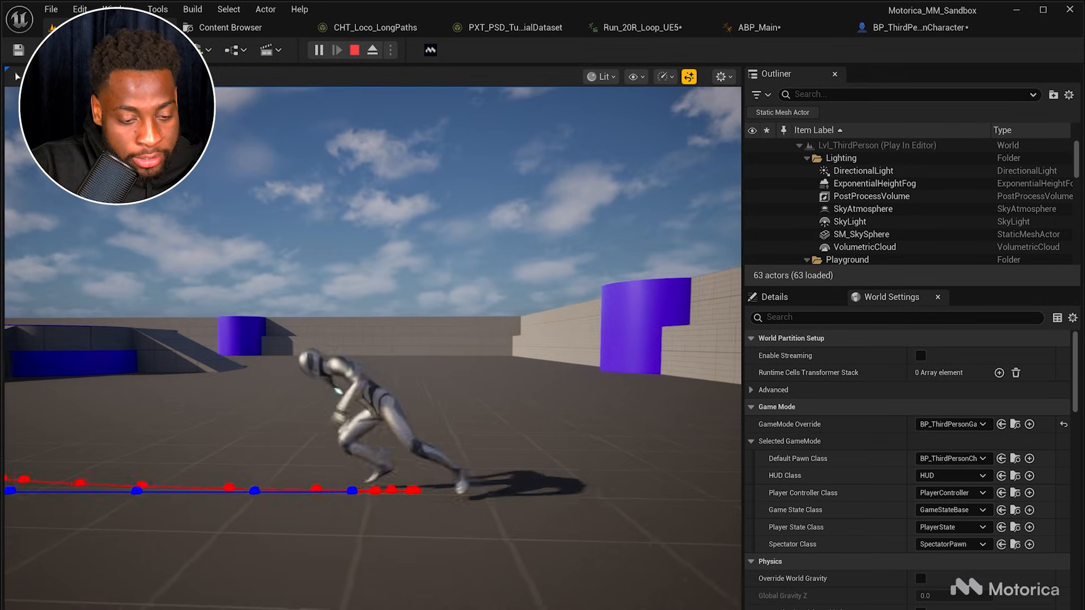